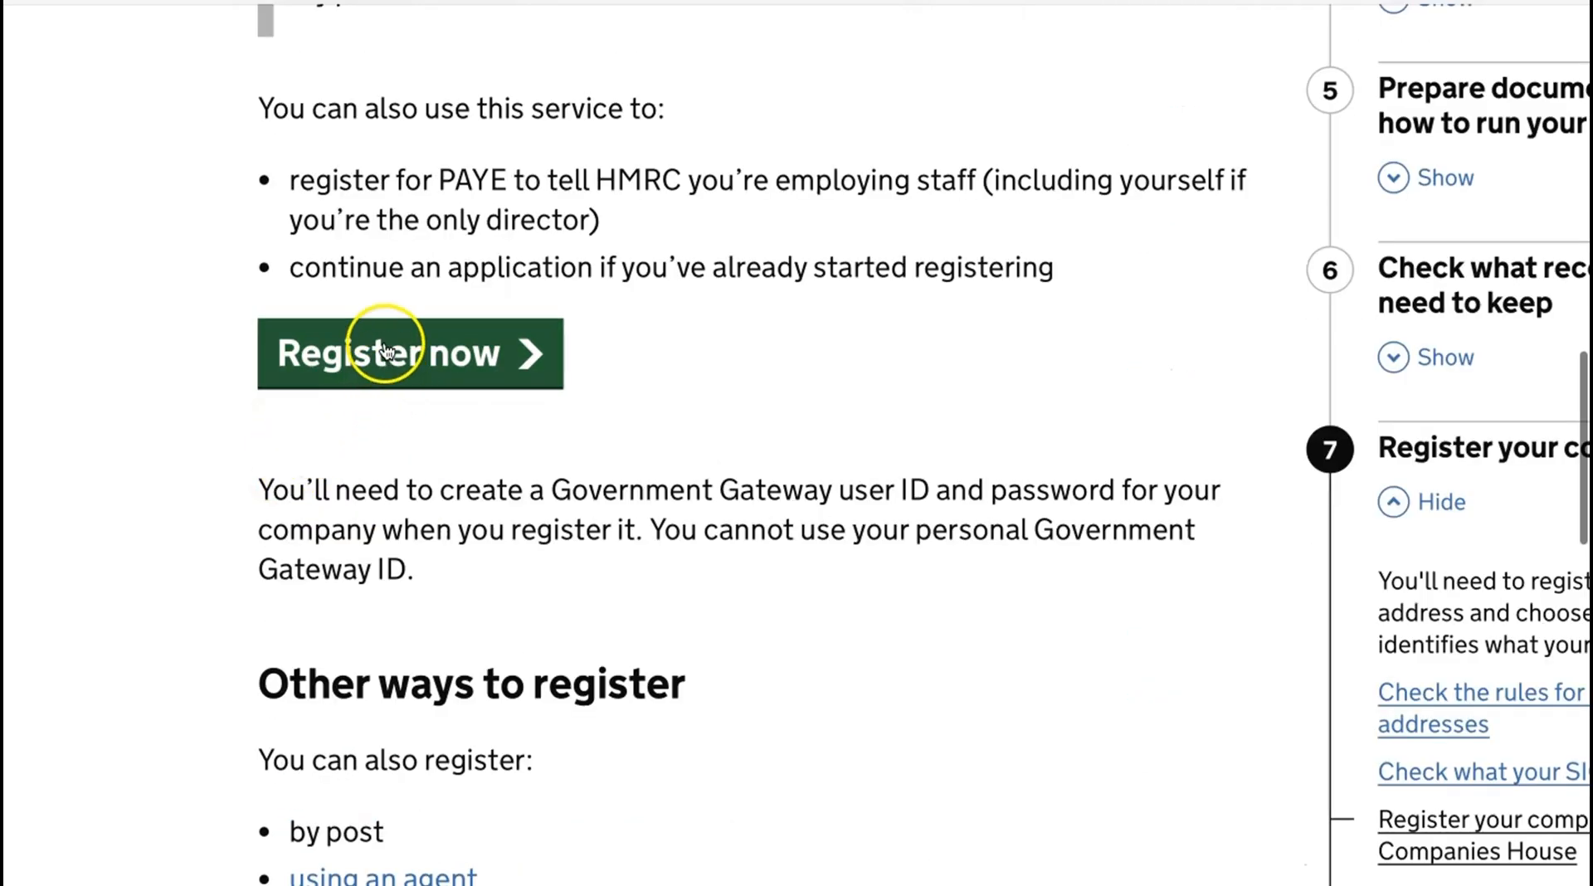
# Click 'Register now' on the guidance page to launch the company and Corporation Tax registration service
pyautogui.click(384, 348)
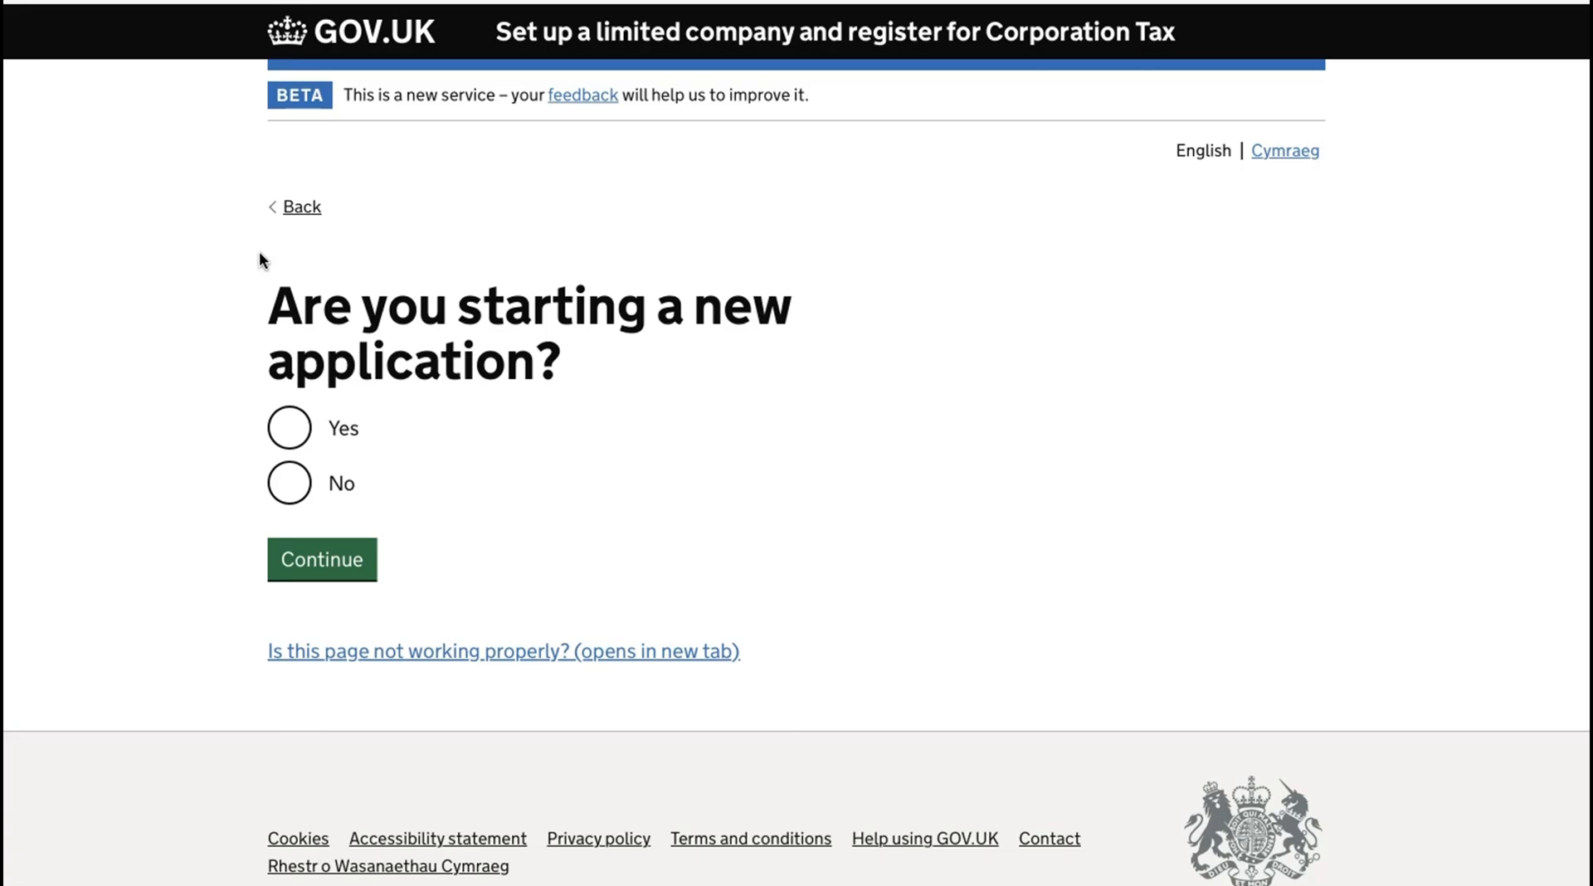
# Confirm this is a new application and proceed to the eligibility questions
pyautogui.click(288, 427)
pyautogui.click(352, 570)
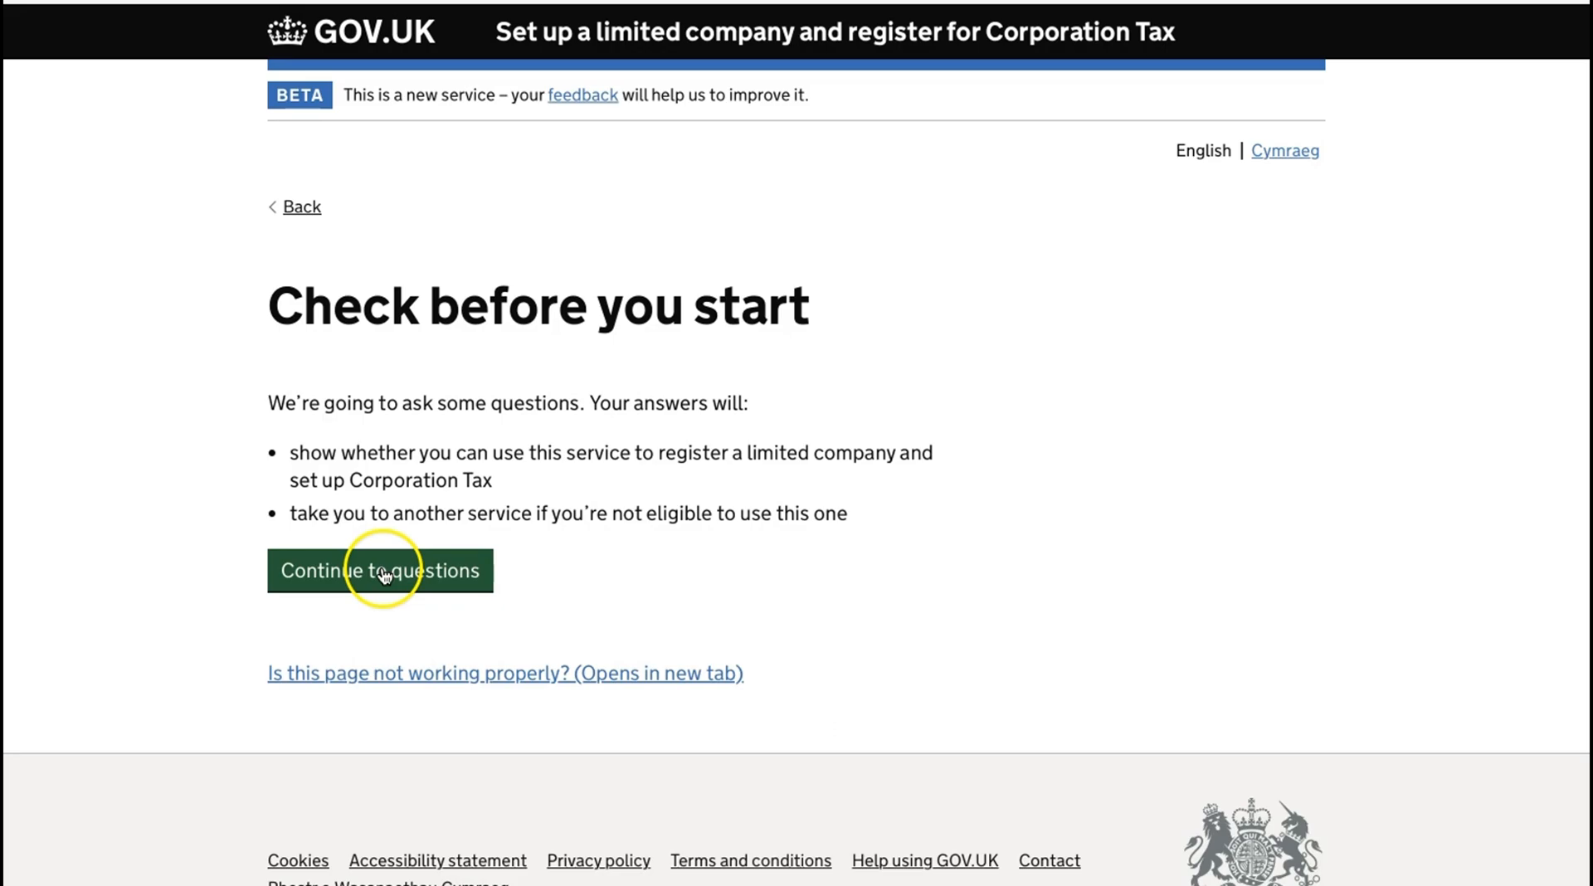
pyautogui.click(384, 572)
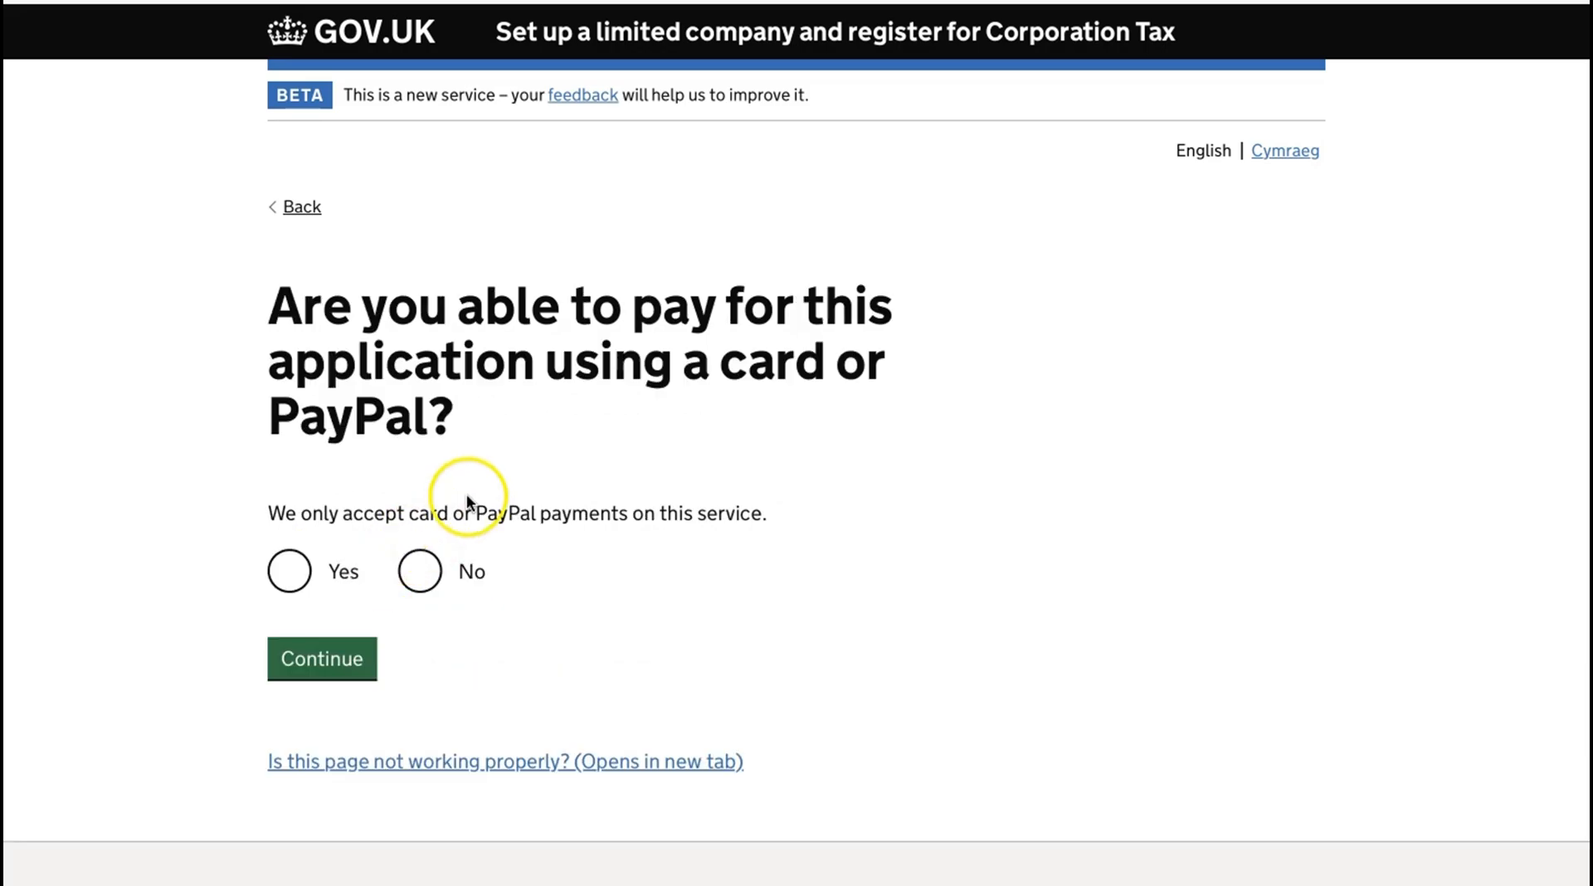
# Answer Yes to paying by card or PayPal and No to directors on the secure register
pyautogui.click(293, 577)
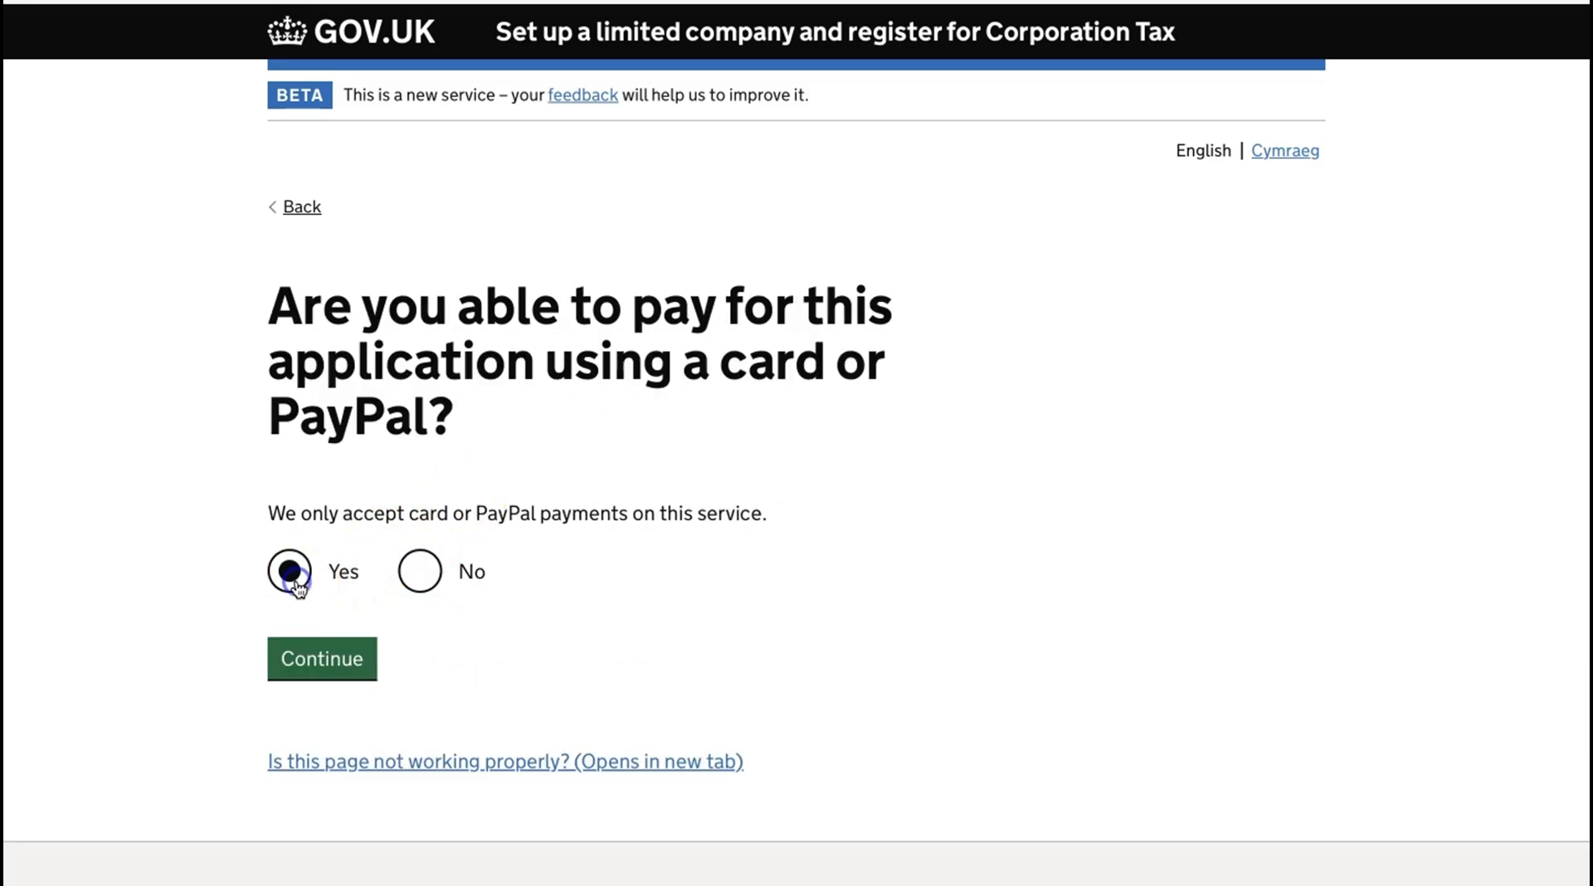
pyautogui.click(318, 659)
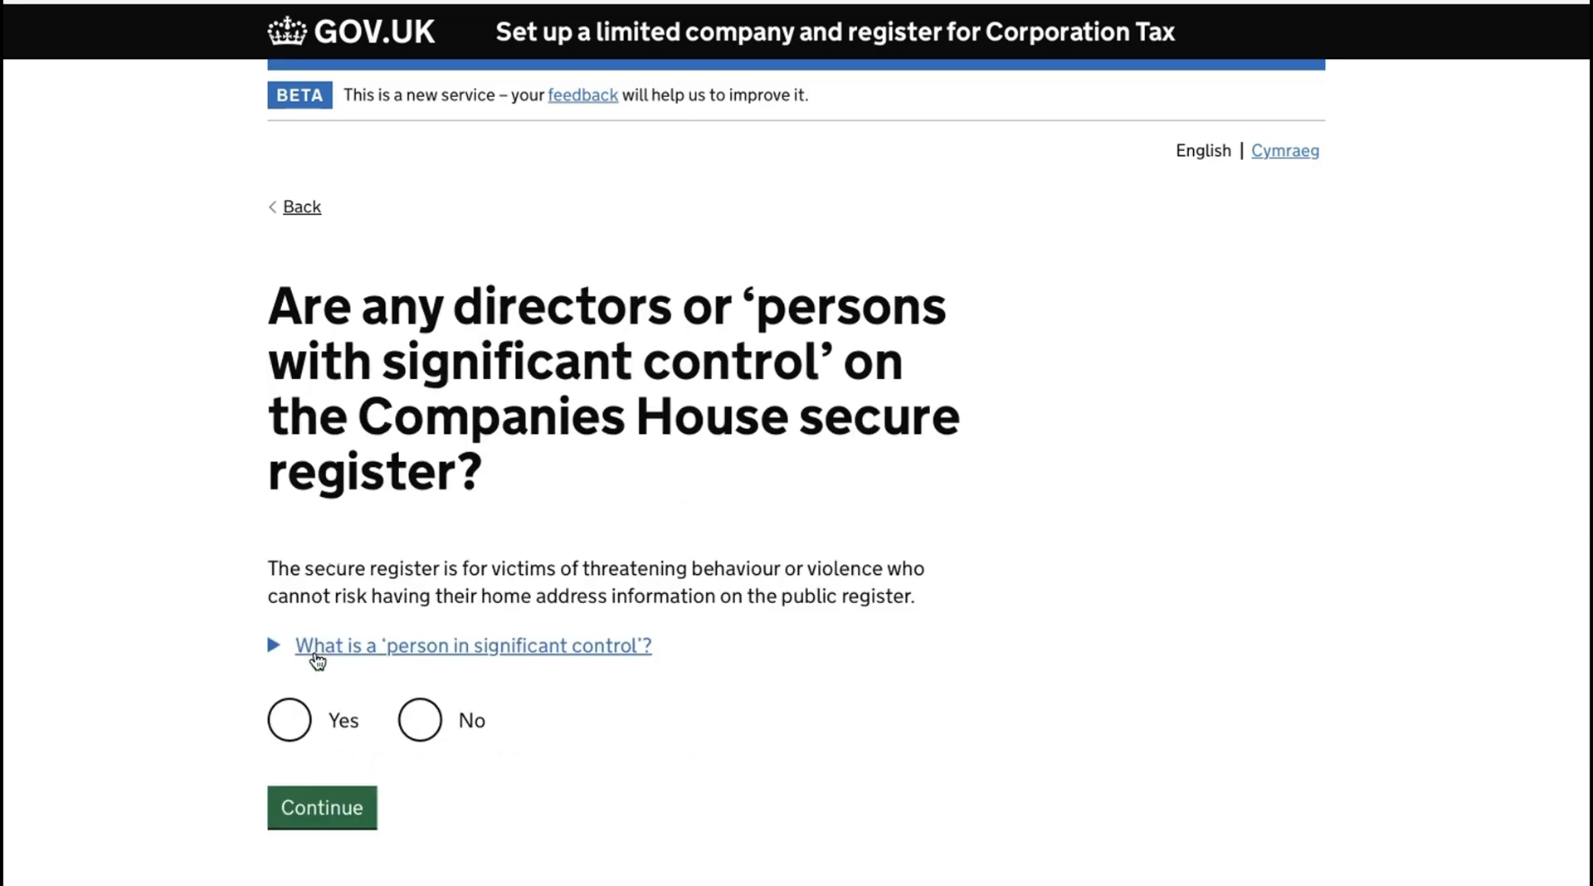
pyautogui.click(419, 720)
pyautogui.click(347, 795)
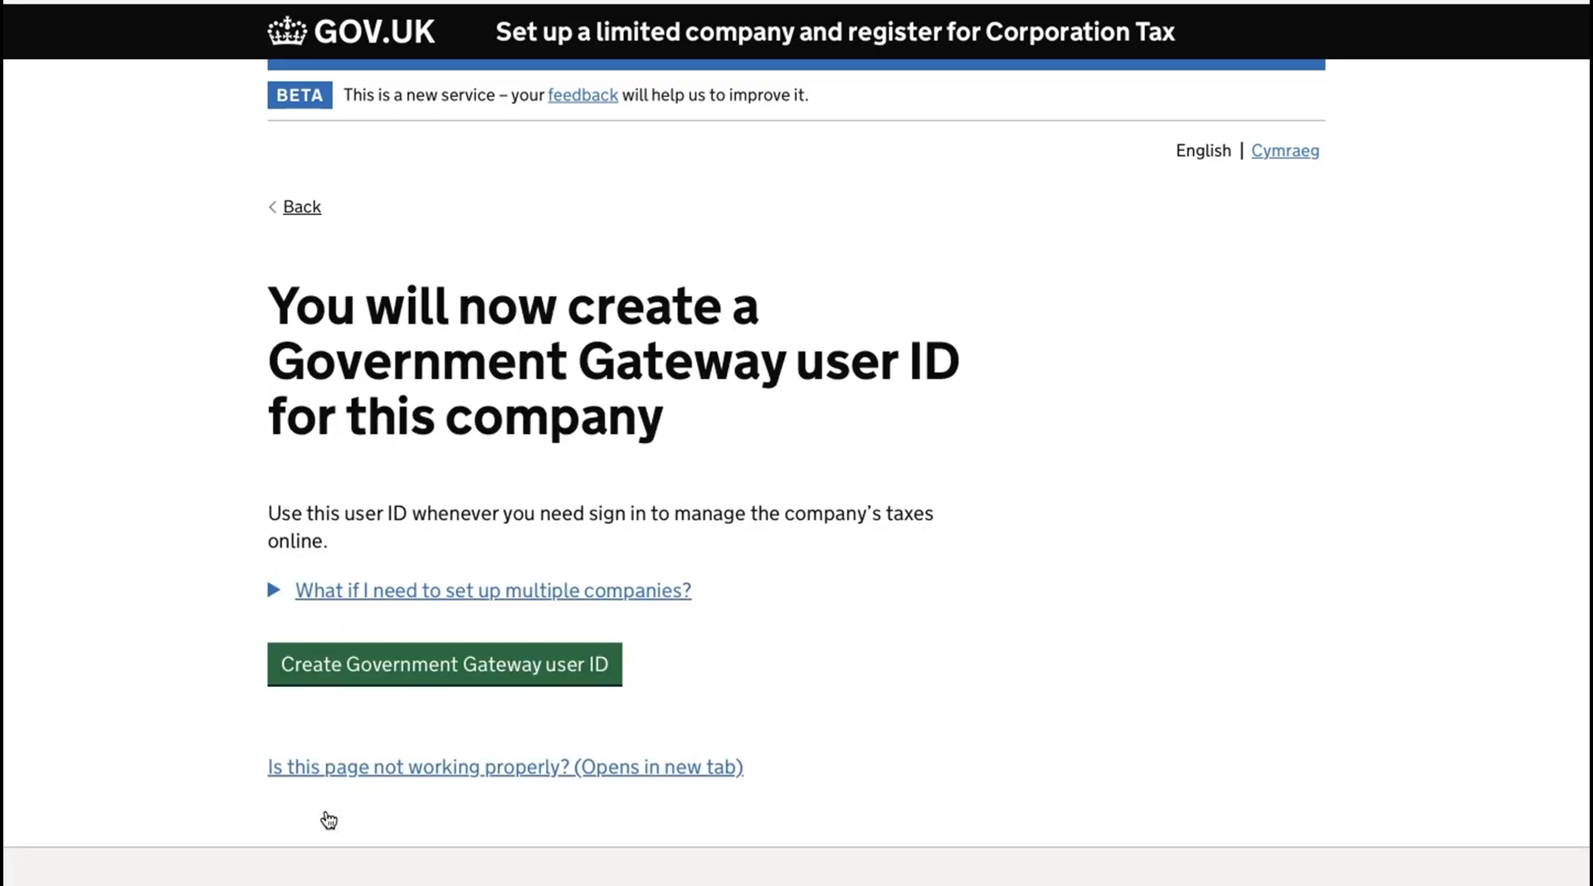
pyautogui.click(413, 674)
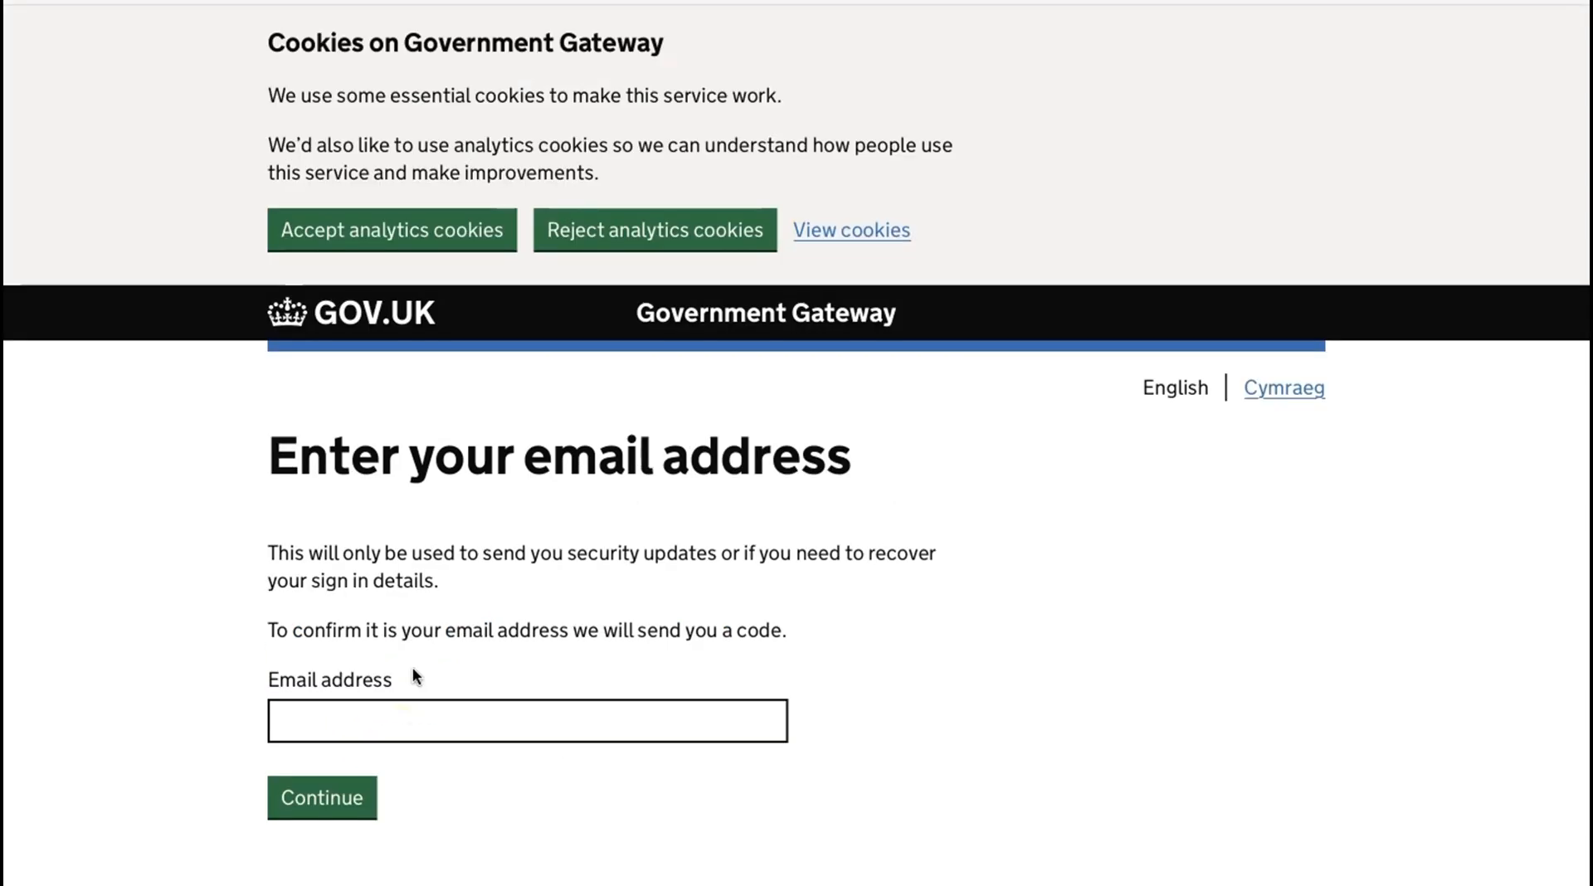
# Paste the contact email address for the new Government Gateway user ID and submit it
pyautogui.scroll(-1, 413, 674)
pyautogui.scroll(-1, 462, 551)
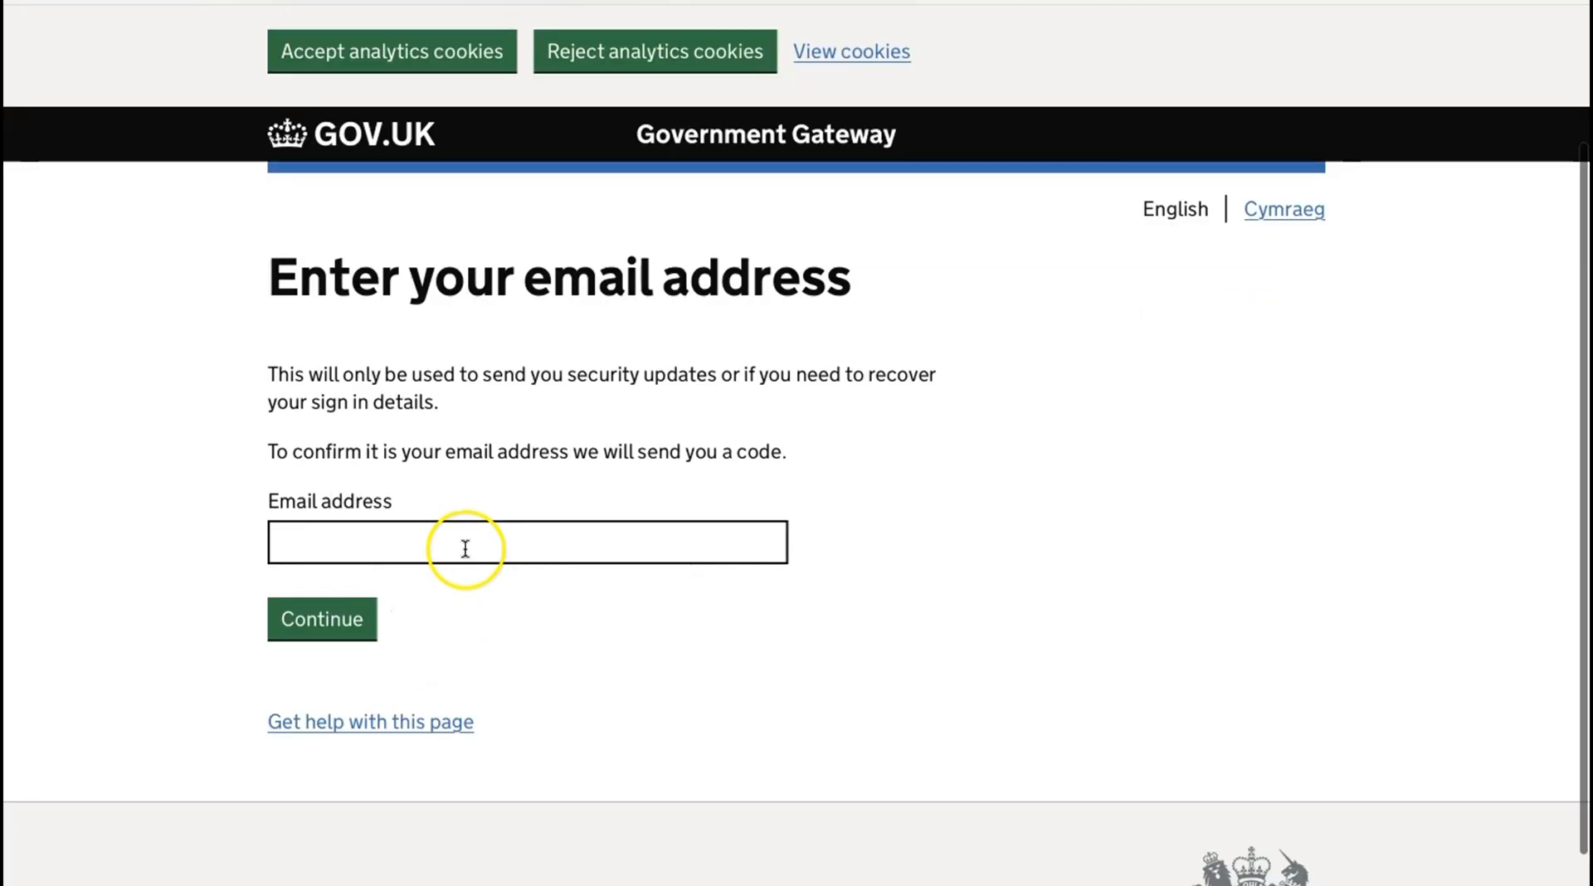
pyautogui.click(465, 549)
pyautogui.hotkey('ctrl', 'v')
pyautogui.click(356, 619)
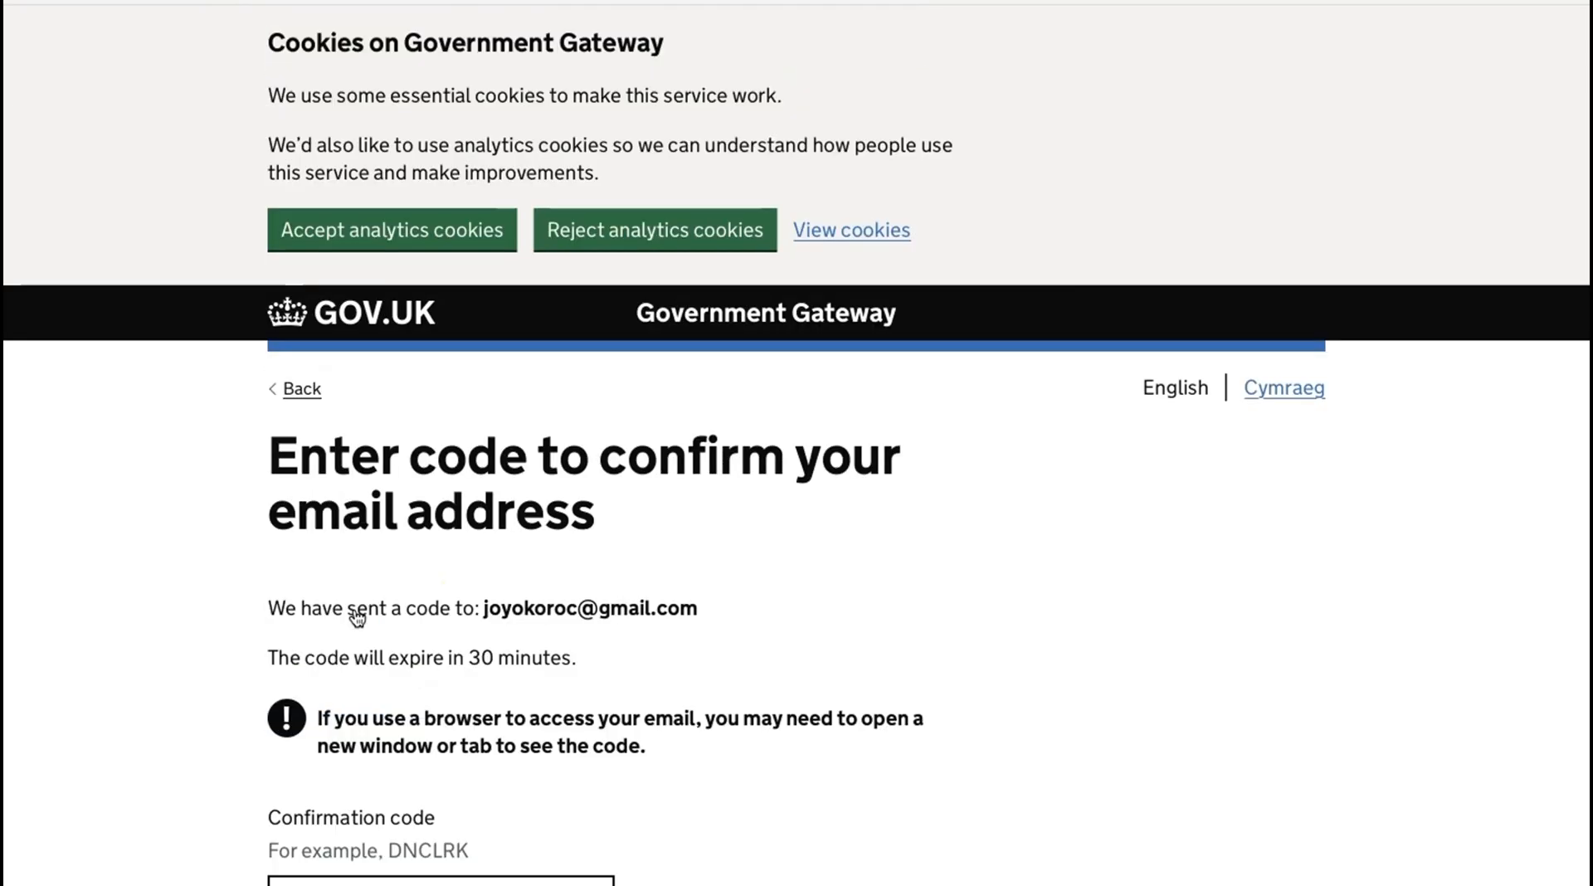
# Enter the emailed confirmation code, then re-enter the correct code after the error
pyautogui.scroll(-4, 399, 617)
pyautogui.click(448, 573)
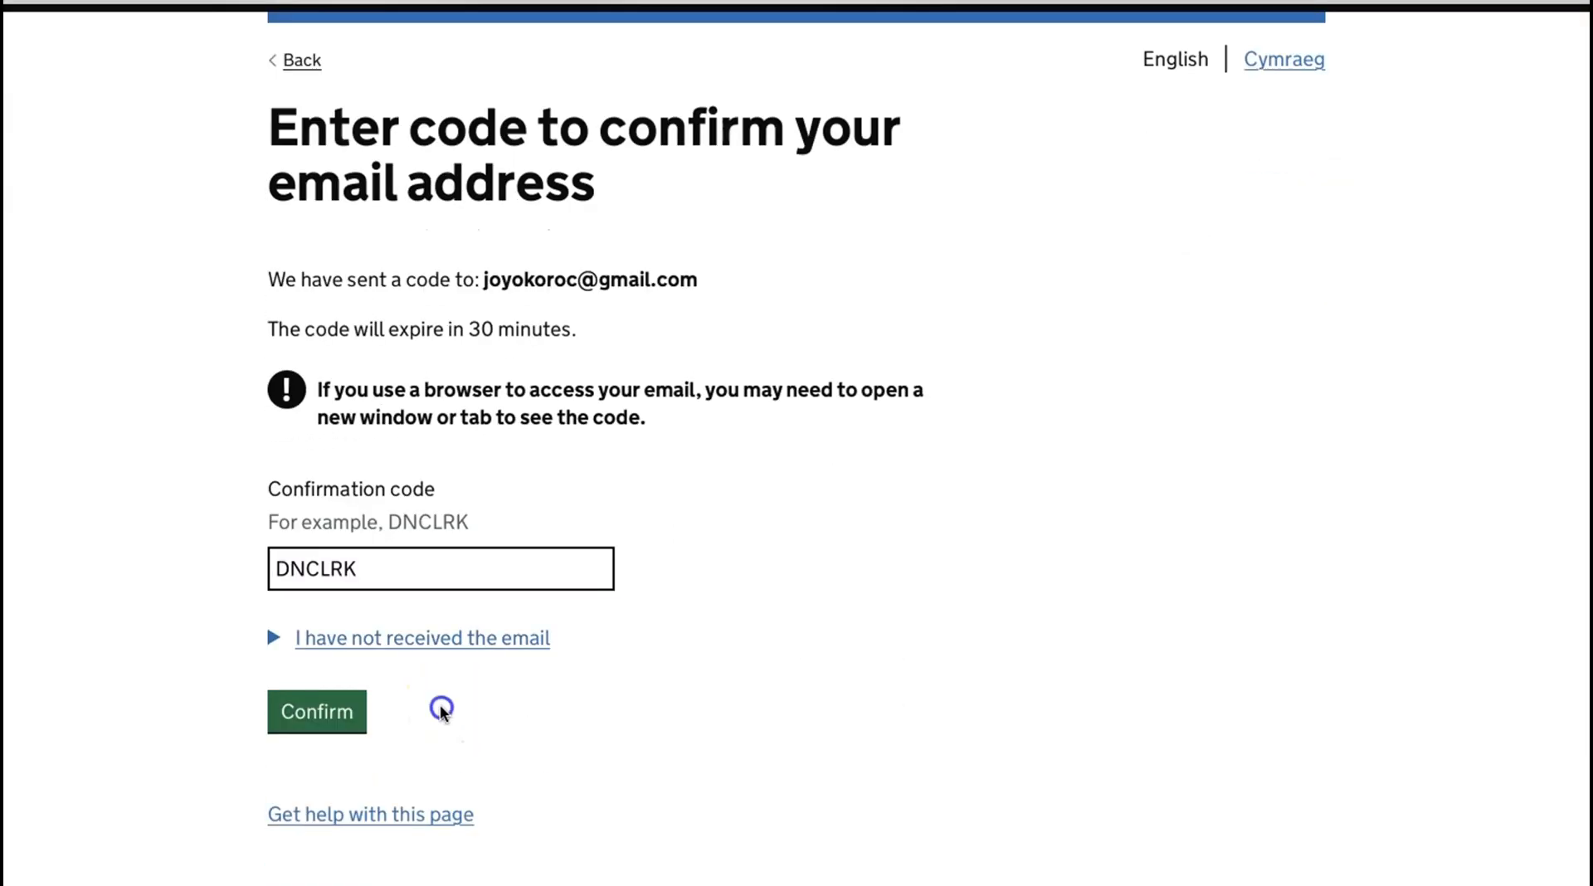
pyautogui.click(332, 725)
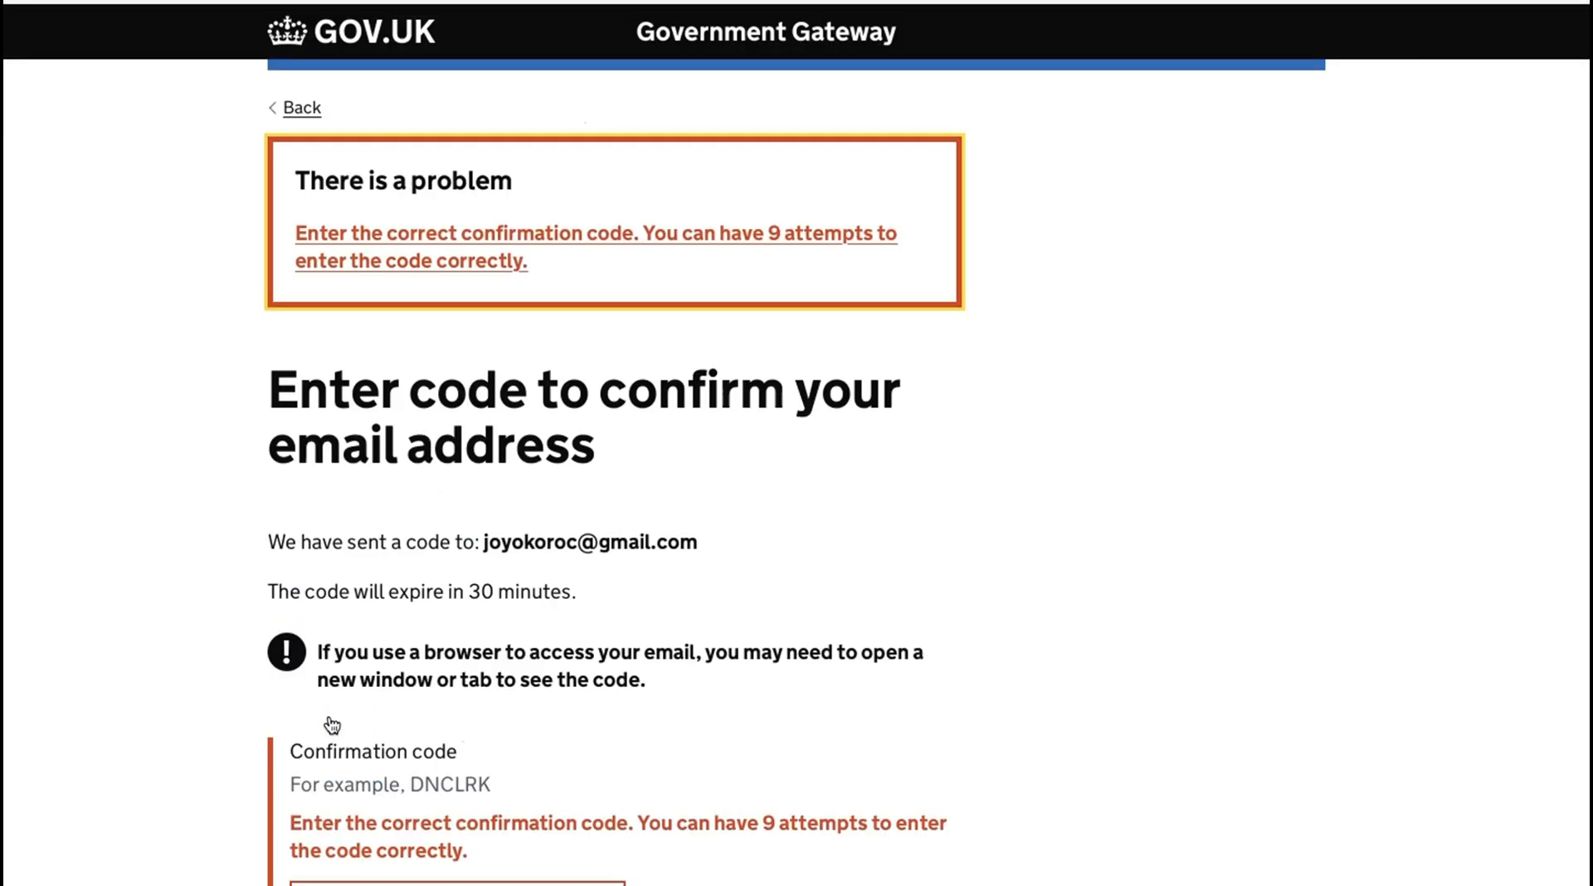
pyautogui.scroll(-5, 332, 725)
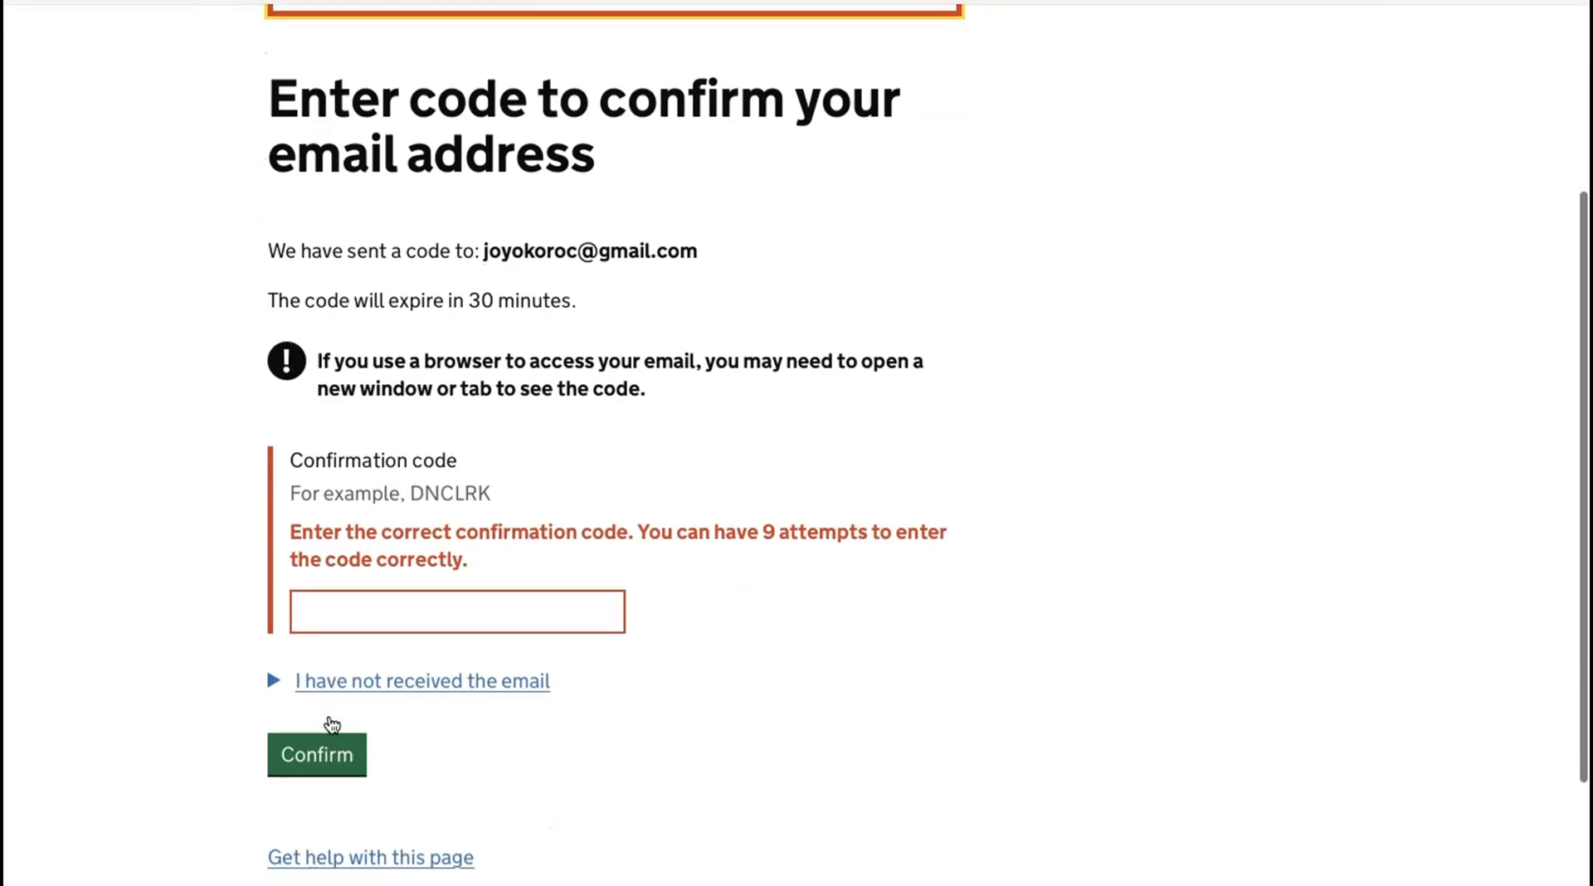
pyautogui.click(689, 596)
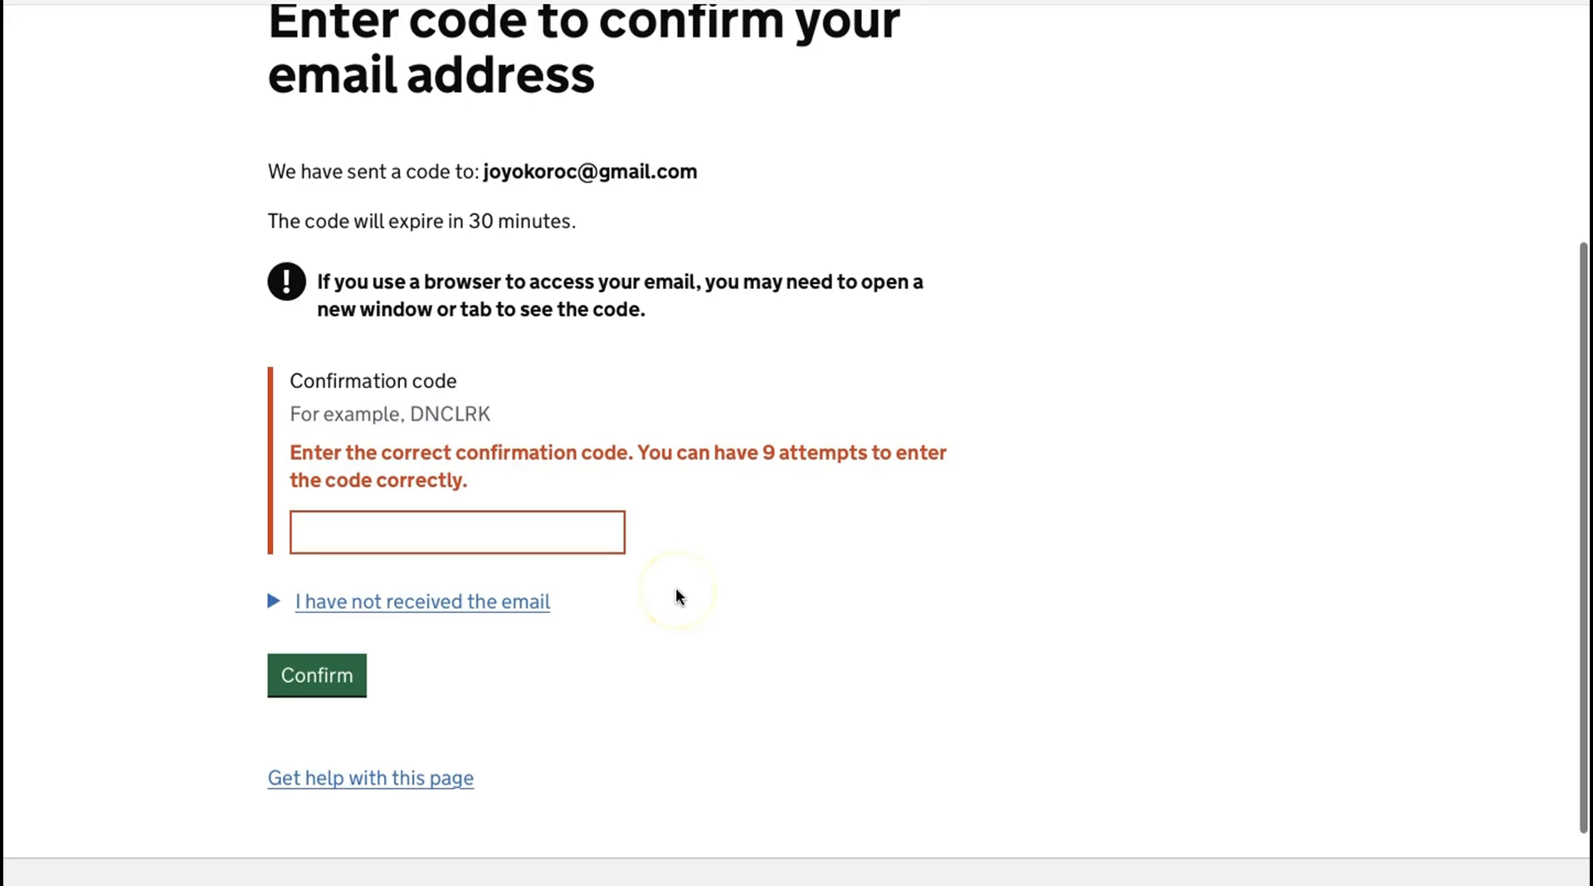
pyautogui.click(557, 540)
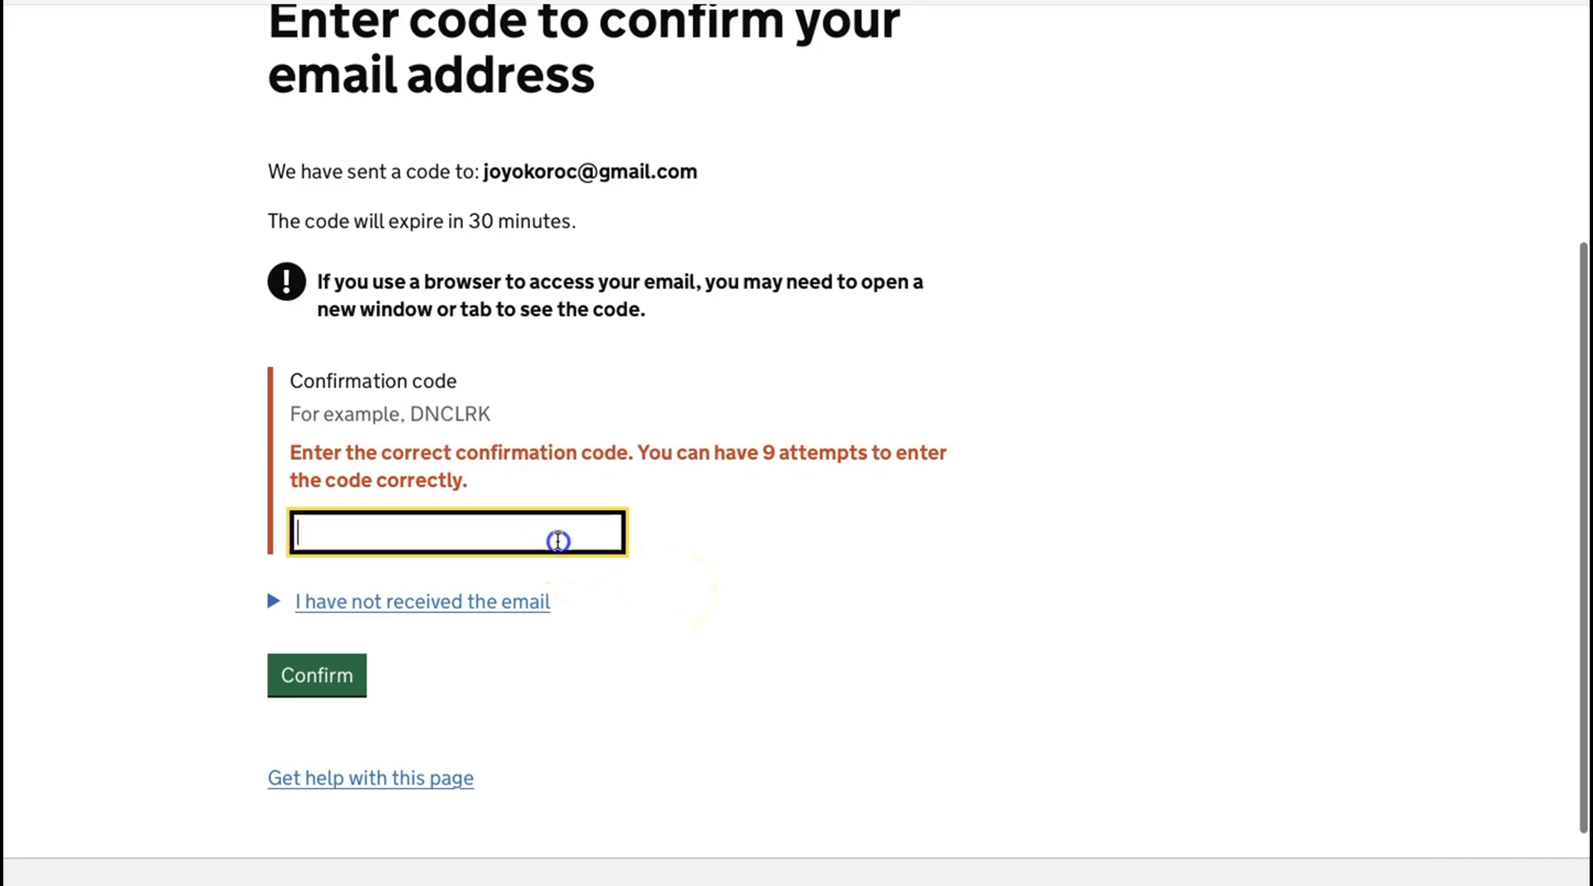
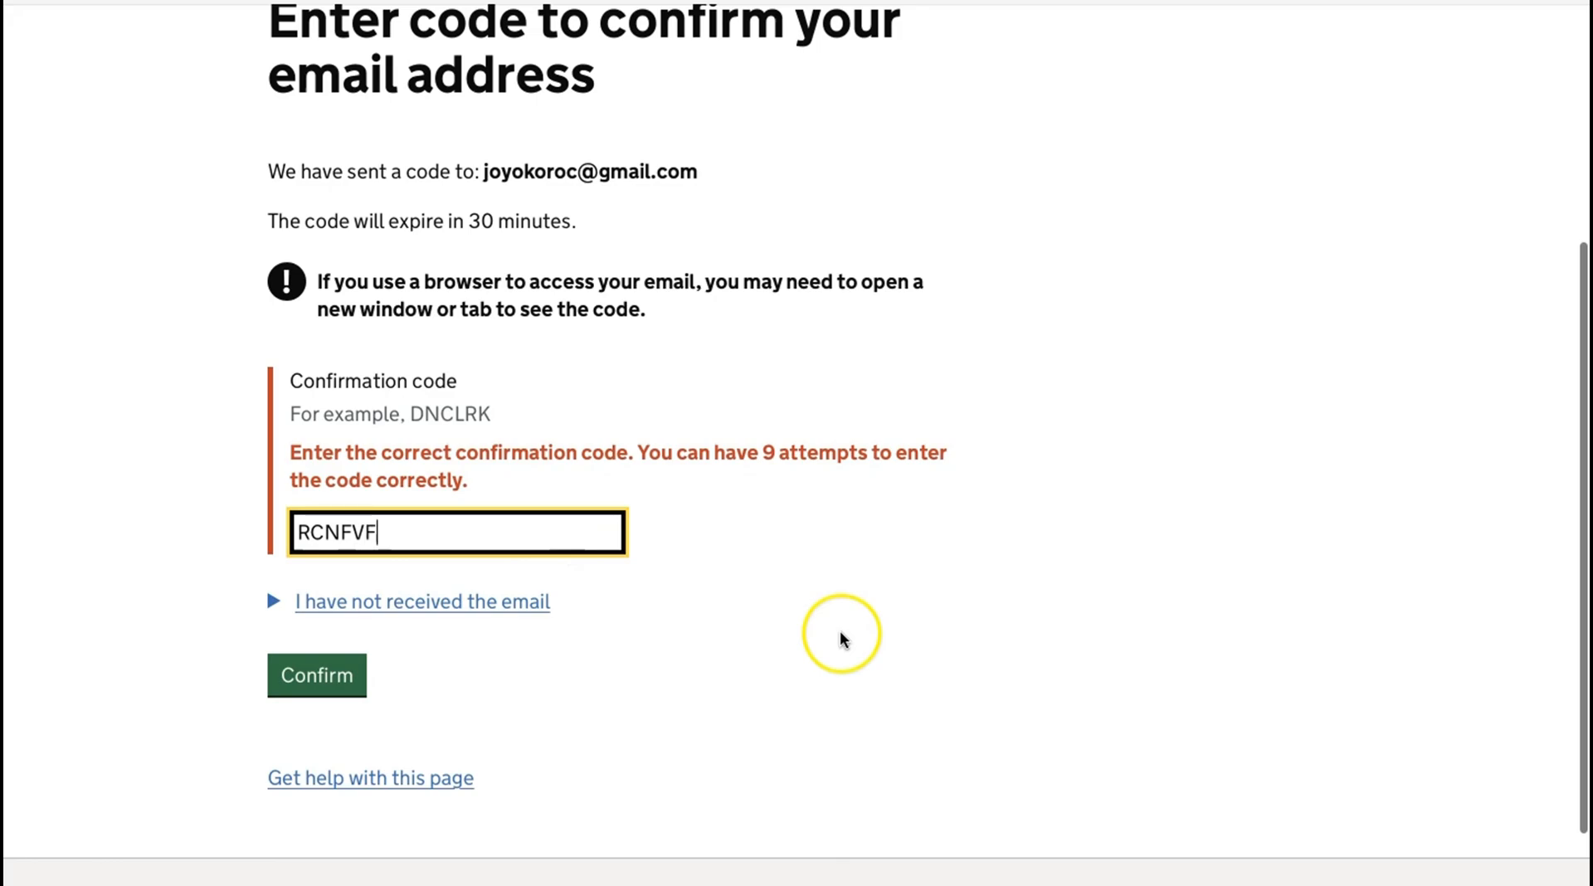
pyautogui.click(322, 696)
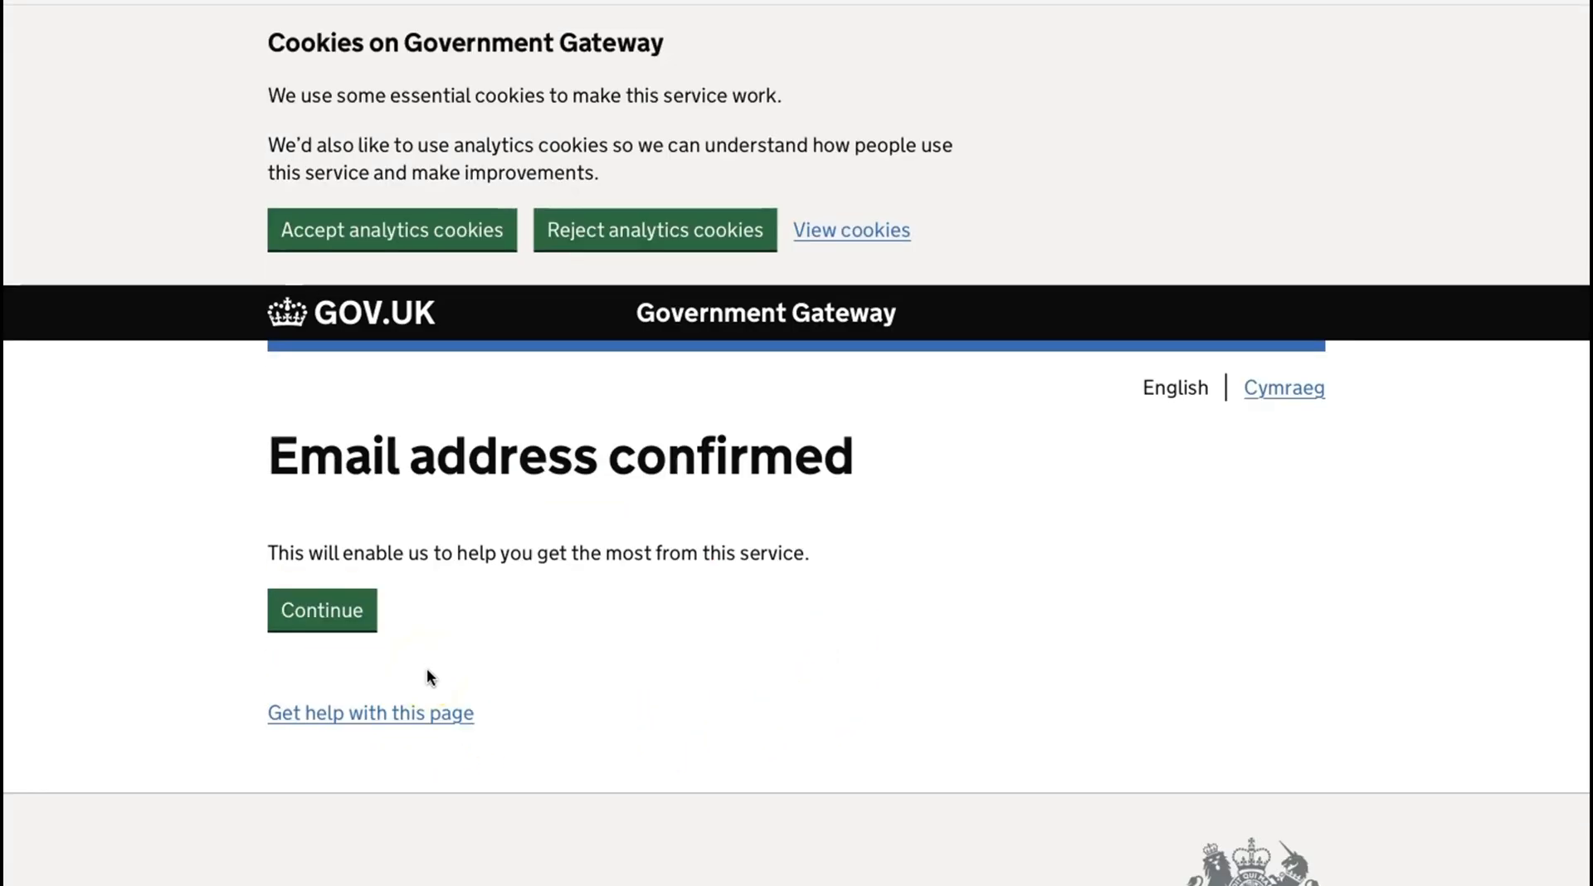
# Enter the user's full name for the new Government Gateway user ID
pyautogui.click(349, 620)
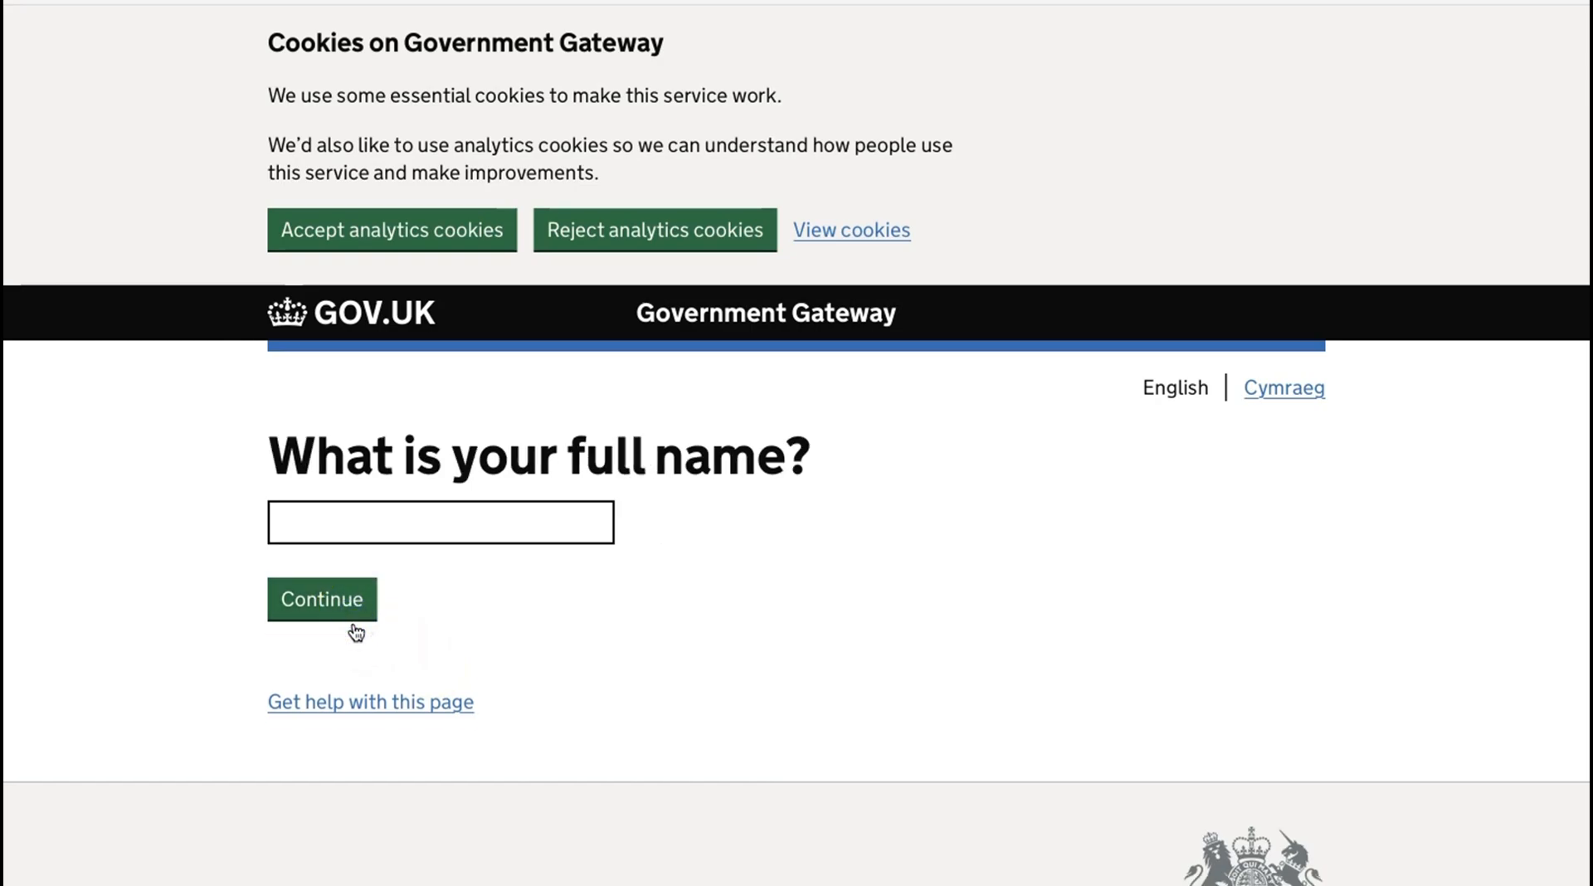
pyautogui.click(448, 526)
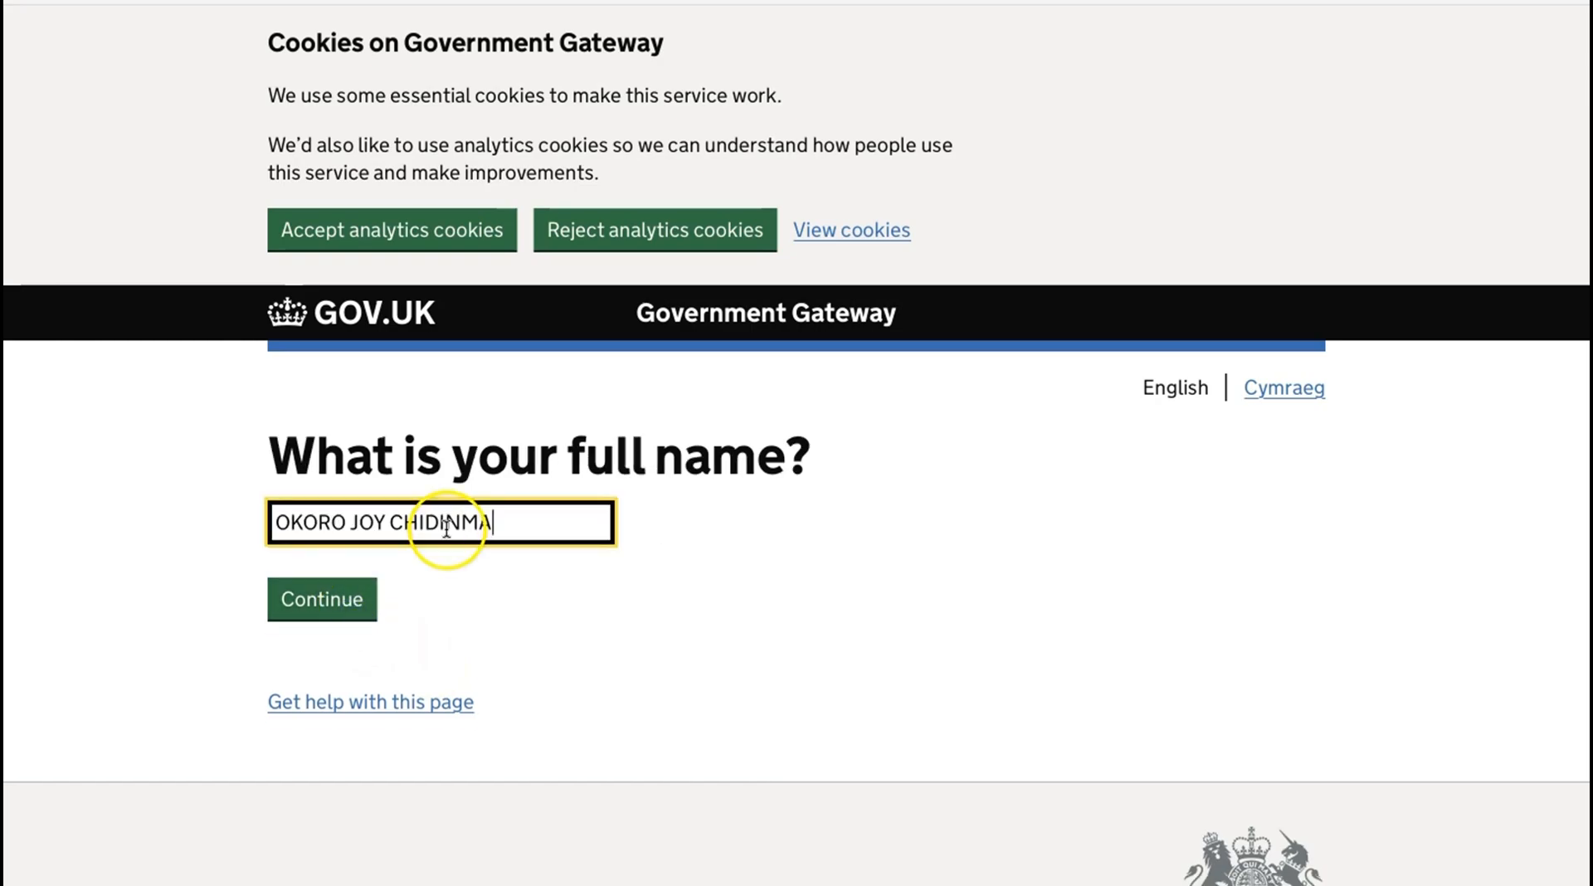
pyautogui.click(314, 598)
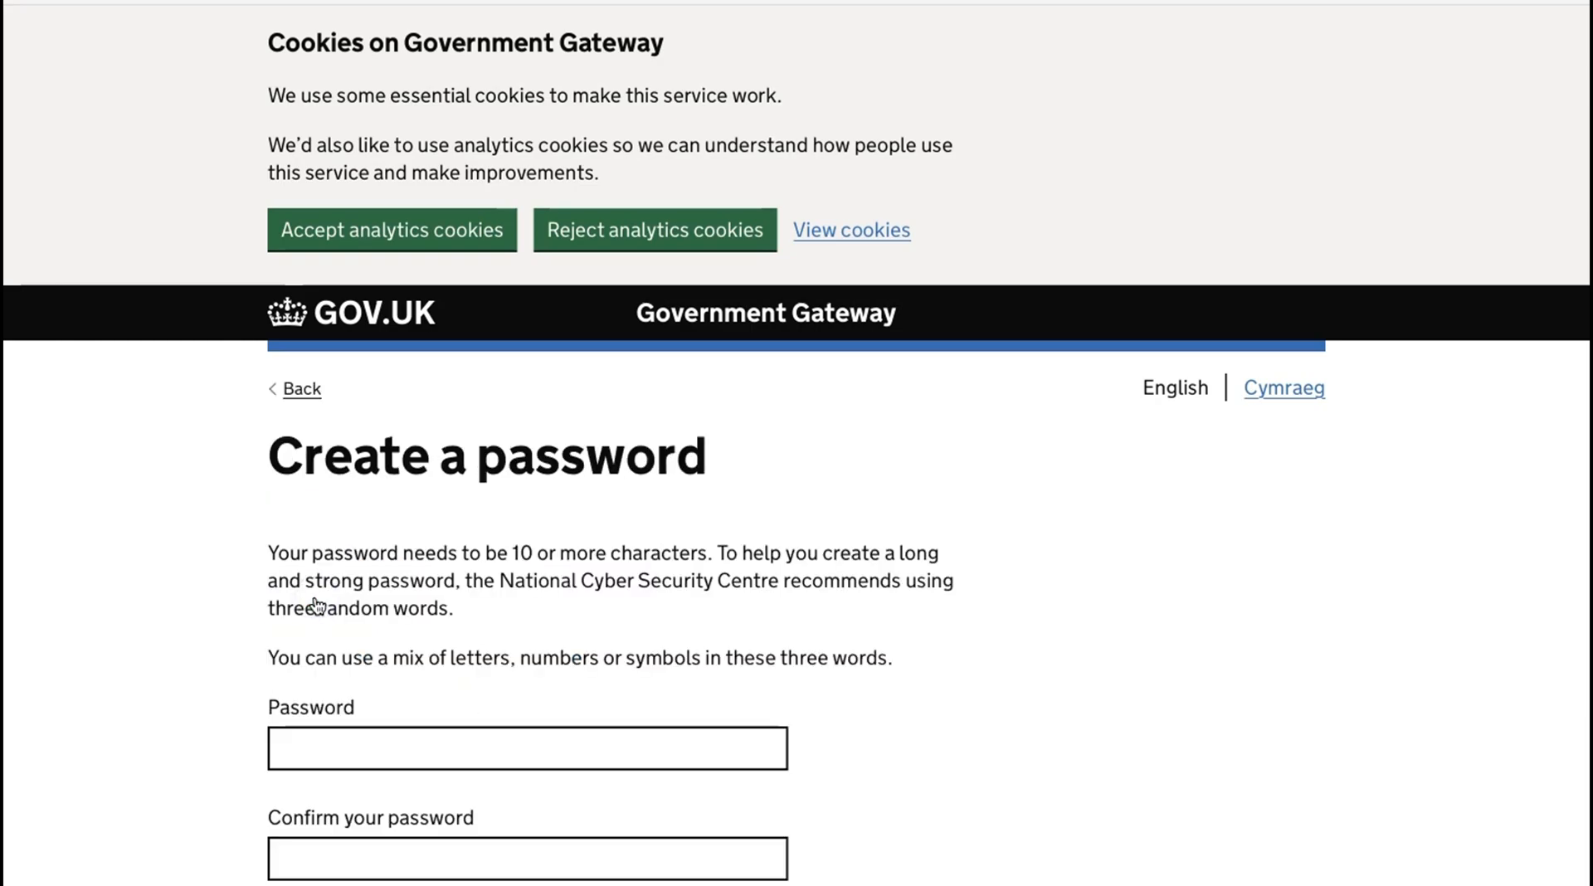
# Set the account password and note the newly issued user ID
pyautogui.scroll(-3, 324, 581)
pyautogui.click(352, 536)
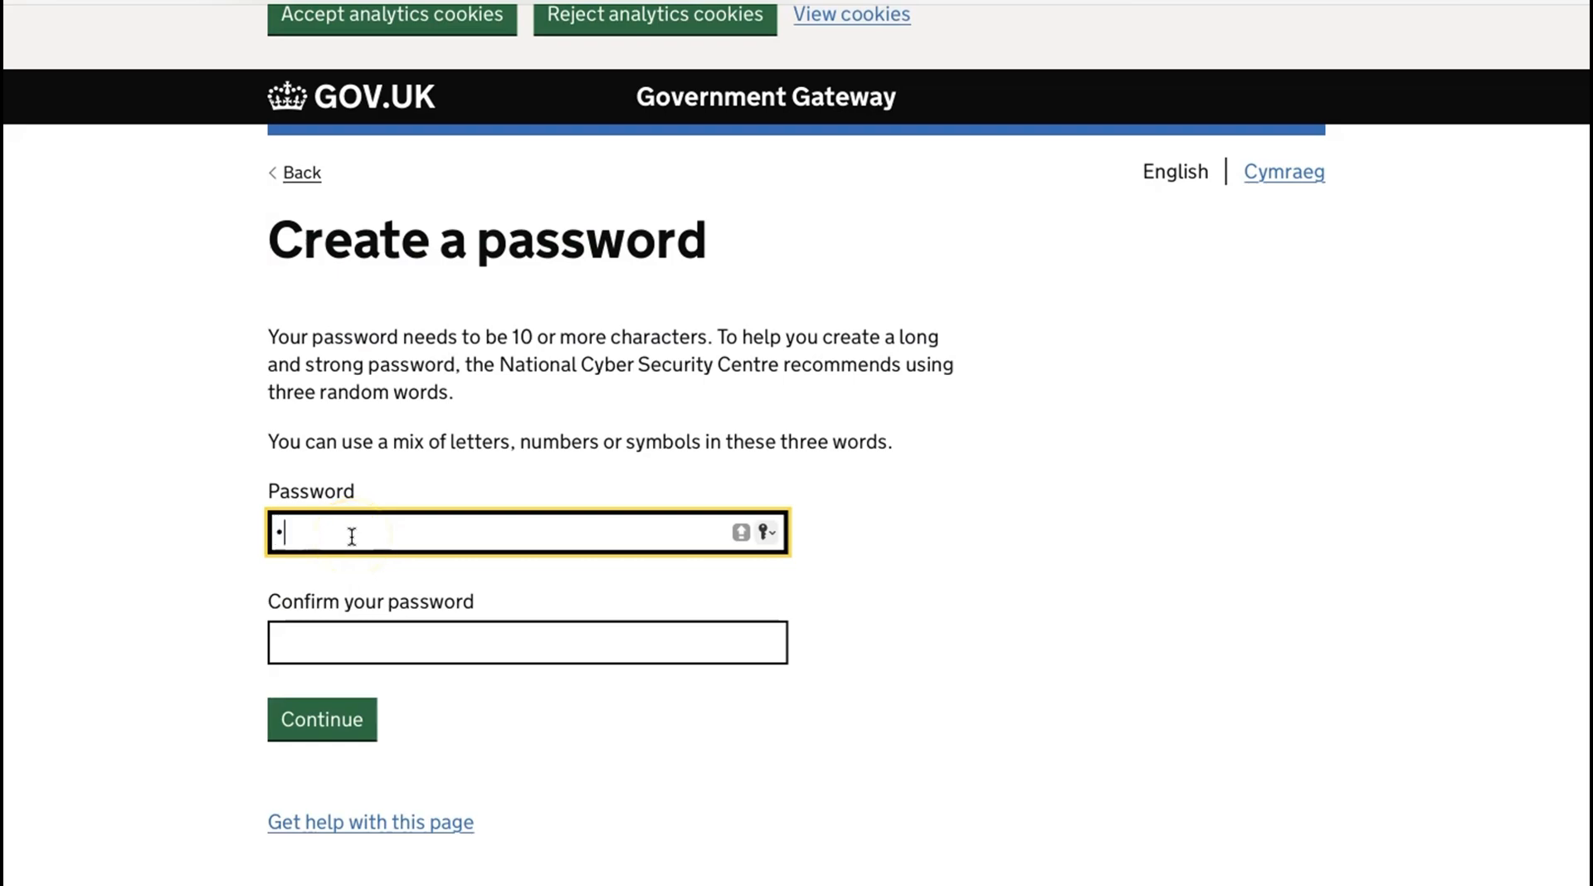
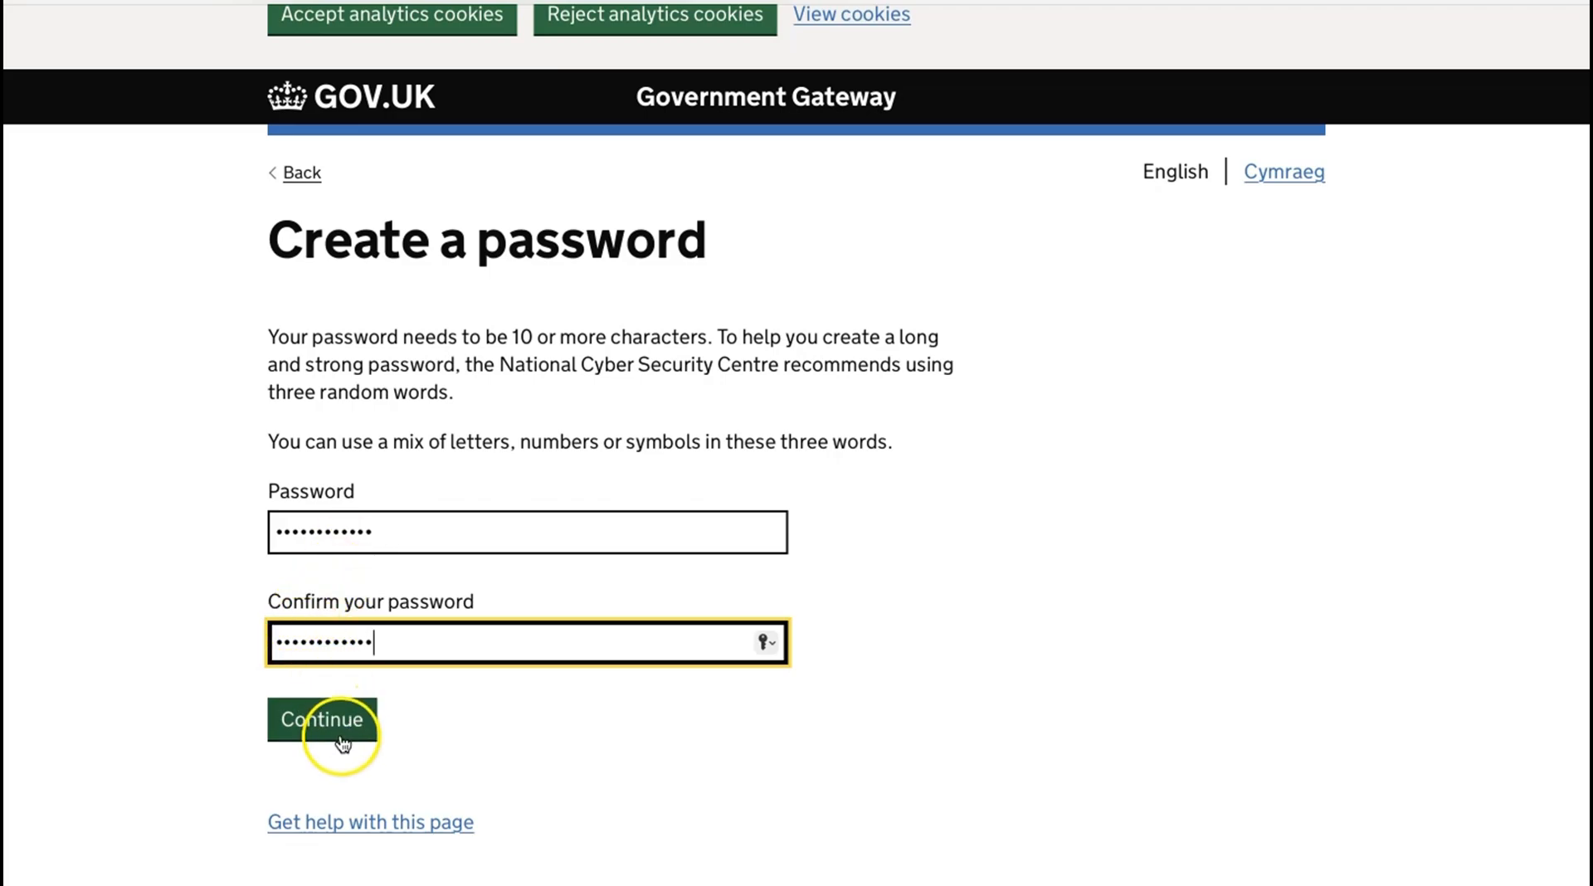
pyautogui.click(341, 736)
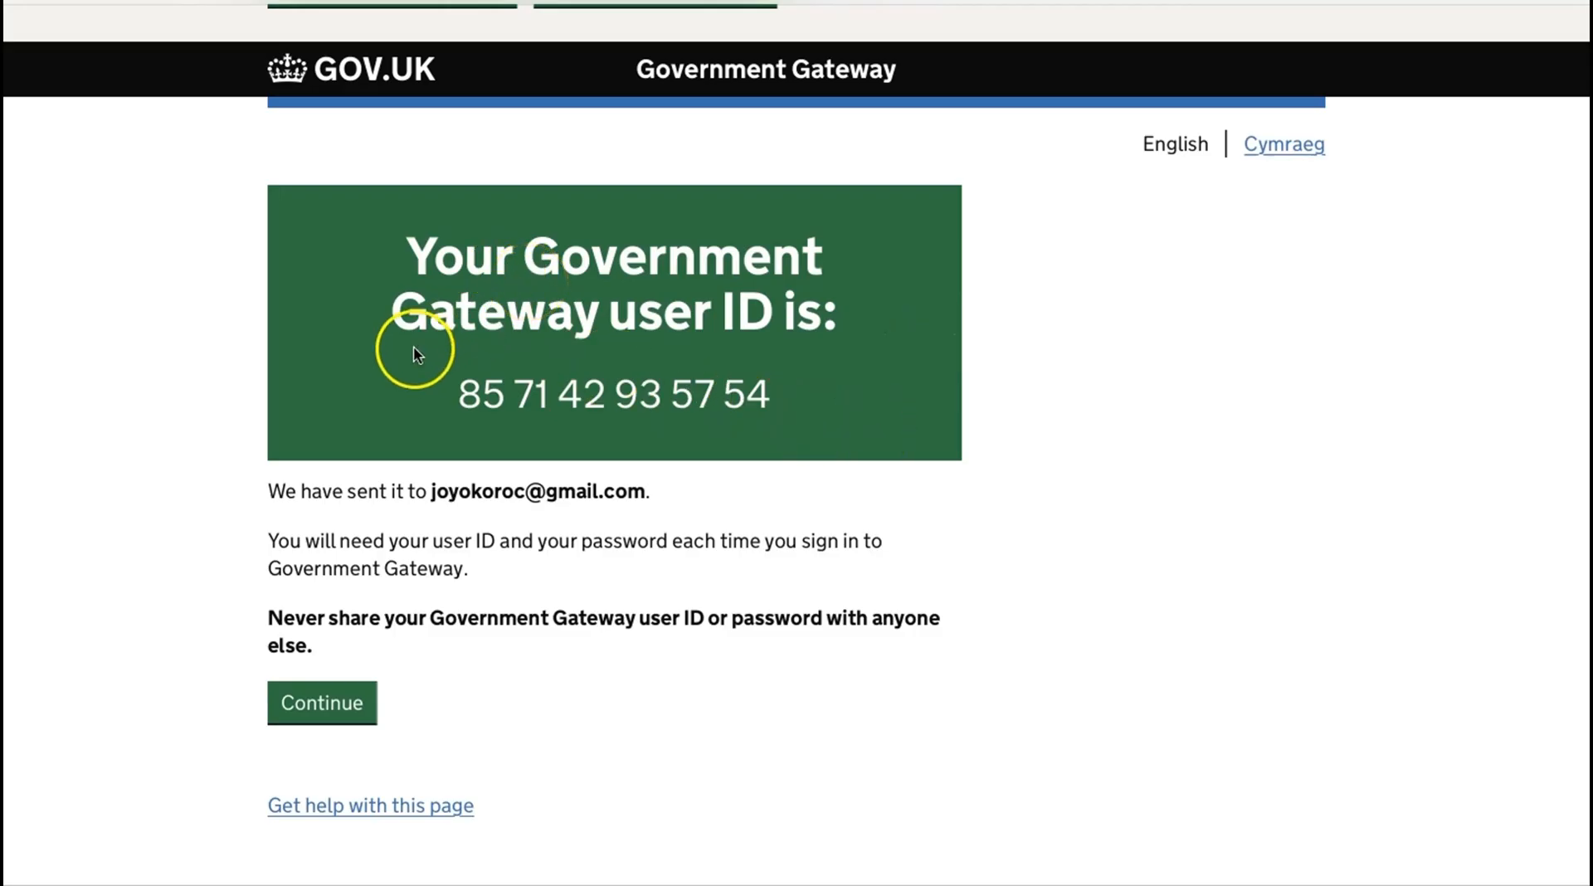
pyautogui.moveTo(459, 392); pyautogui.dragTo(771, 391)
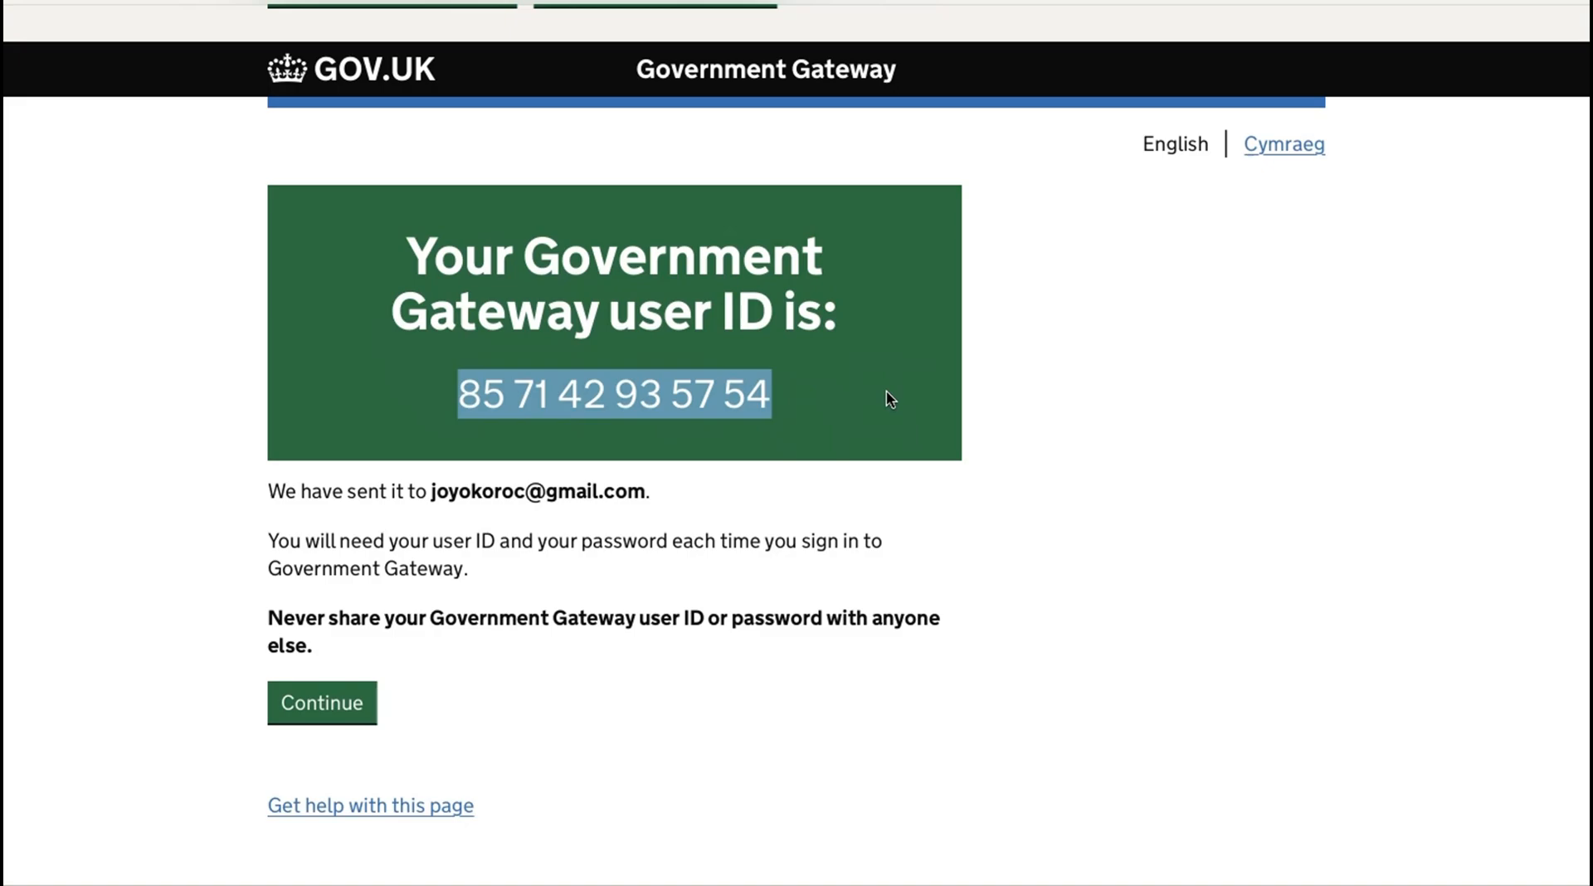
pyautogui.click(718, 402)
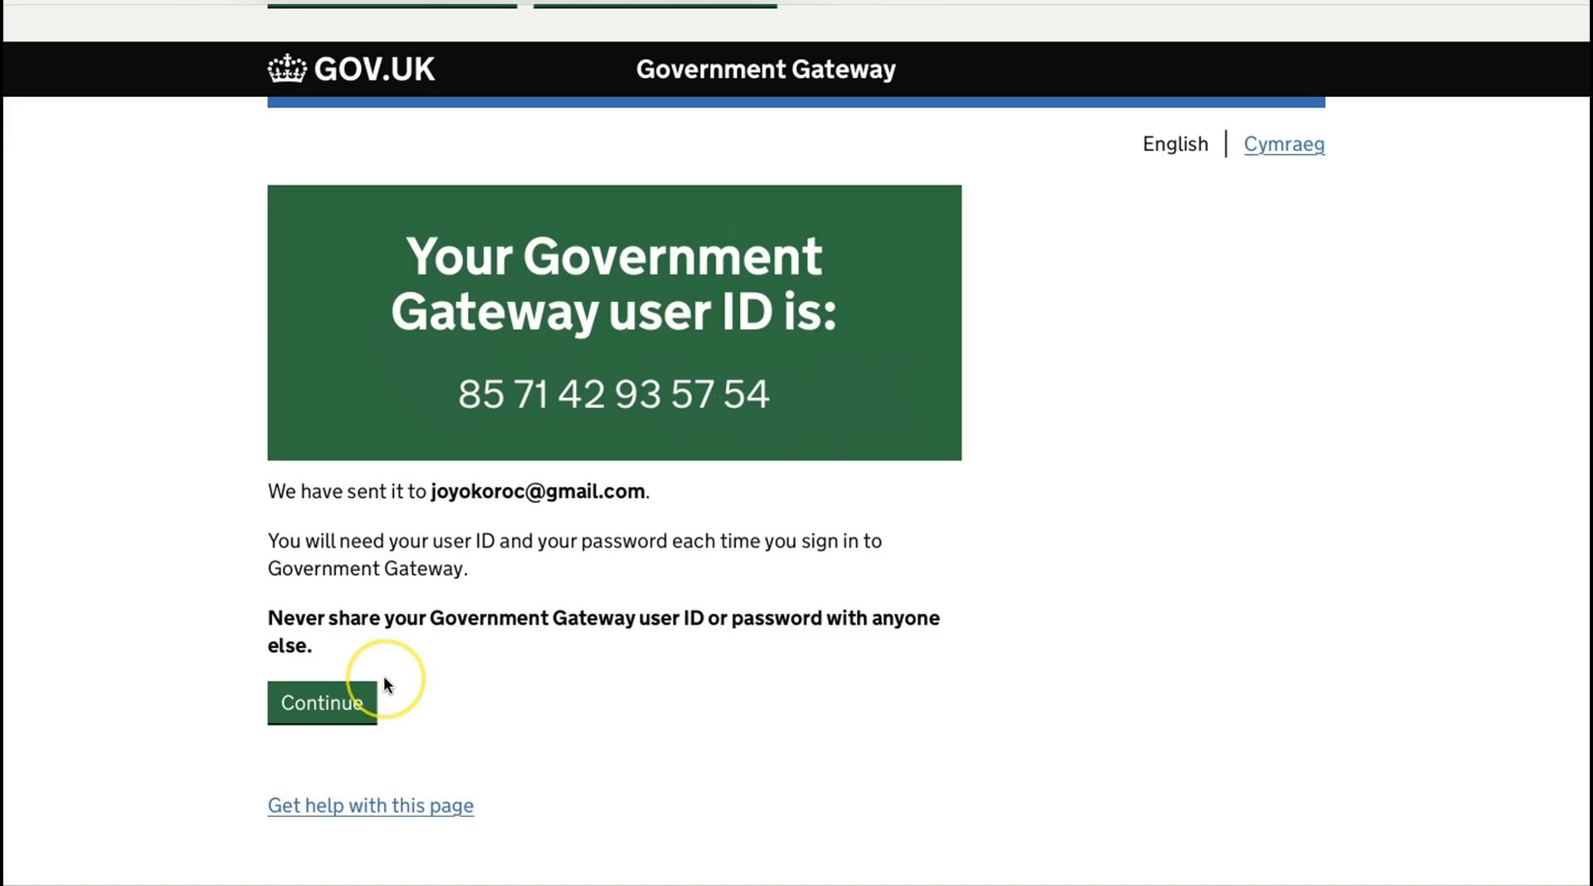
pyautogui.click(332, 701)
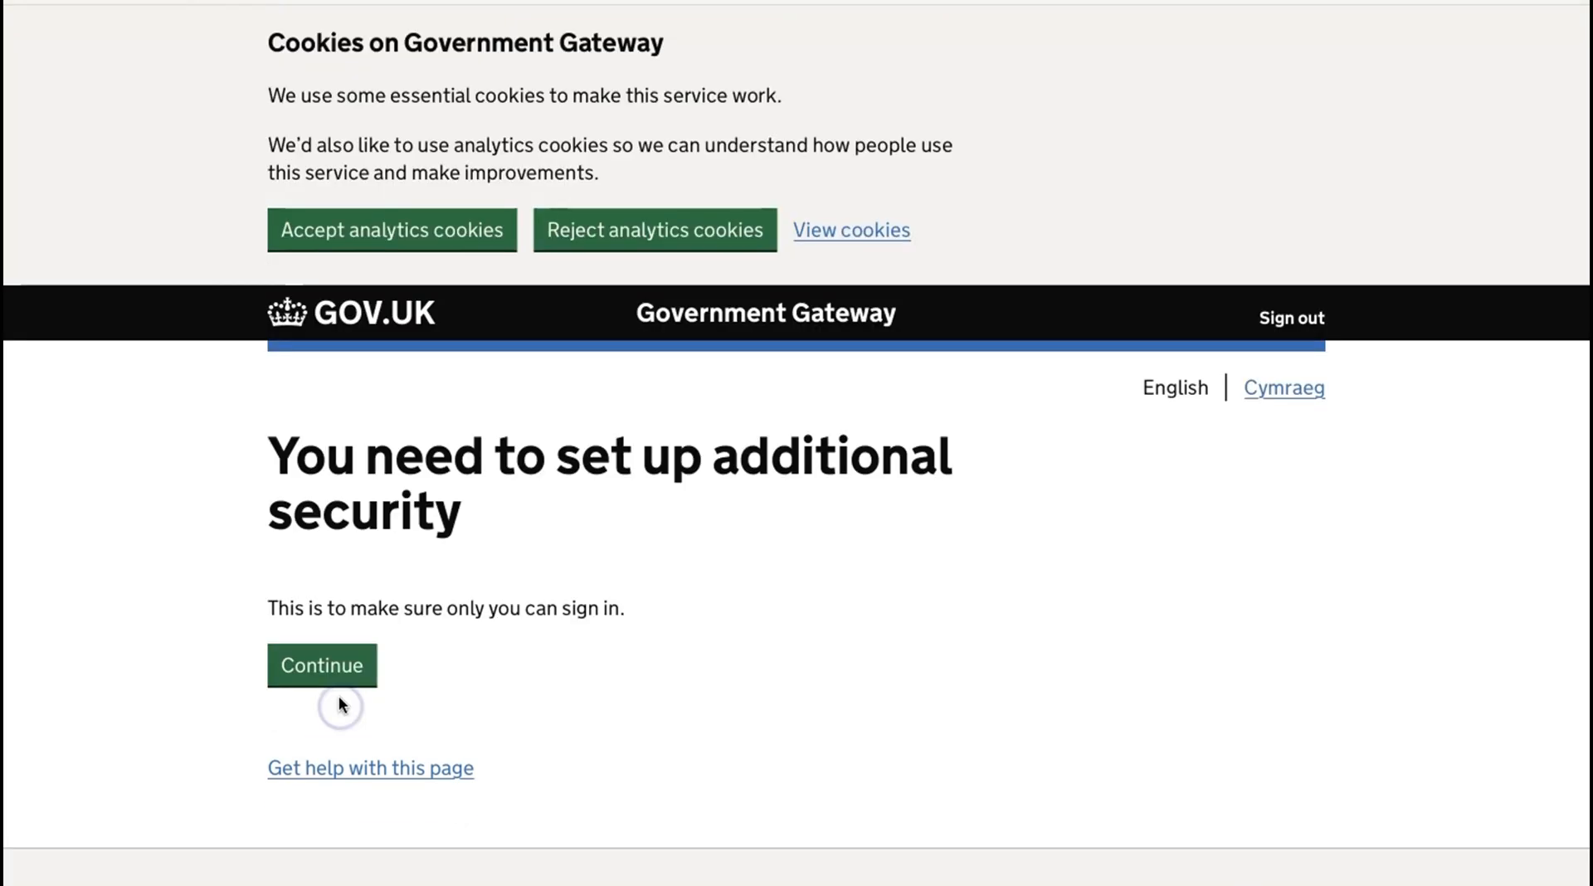
# Choose 'Authenticator app for smartphone or tablet' rather than text message for access codes
pyautogui.click(345, 677)
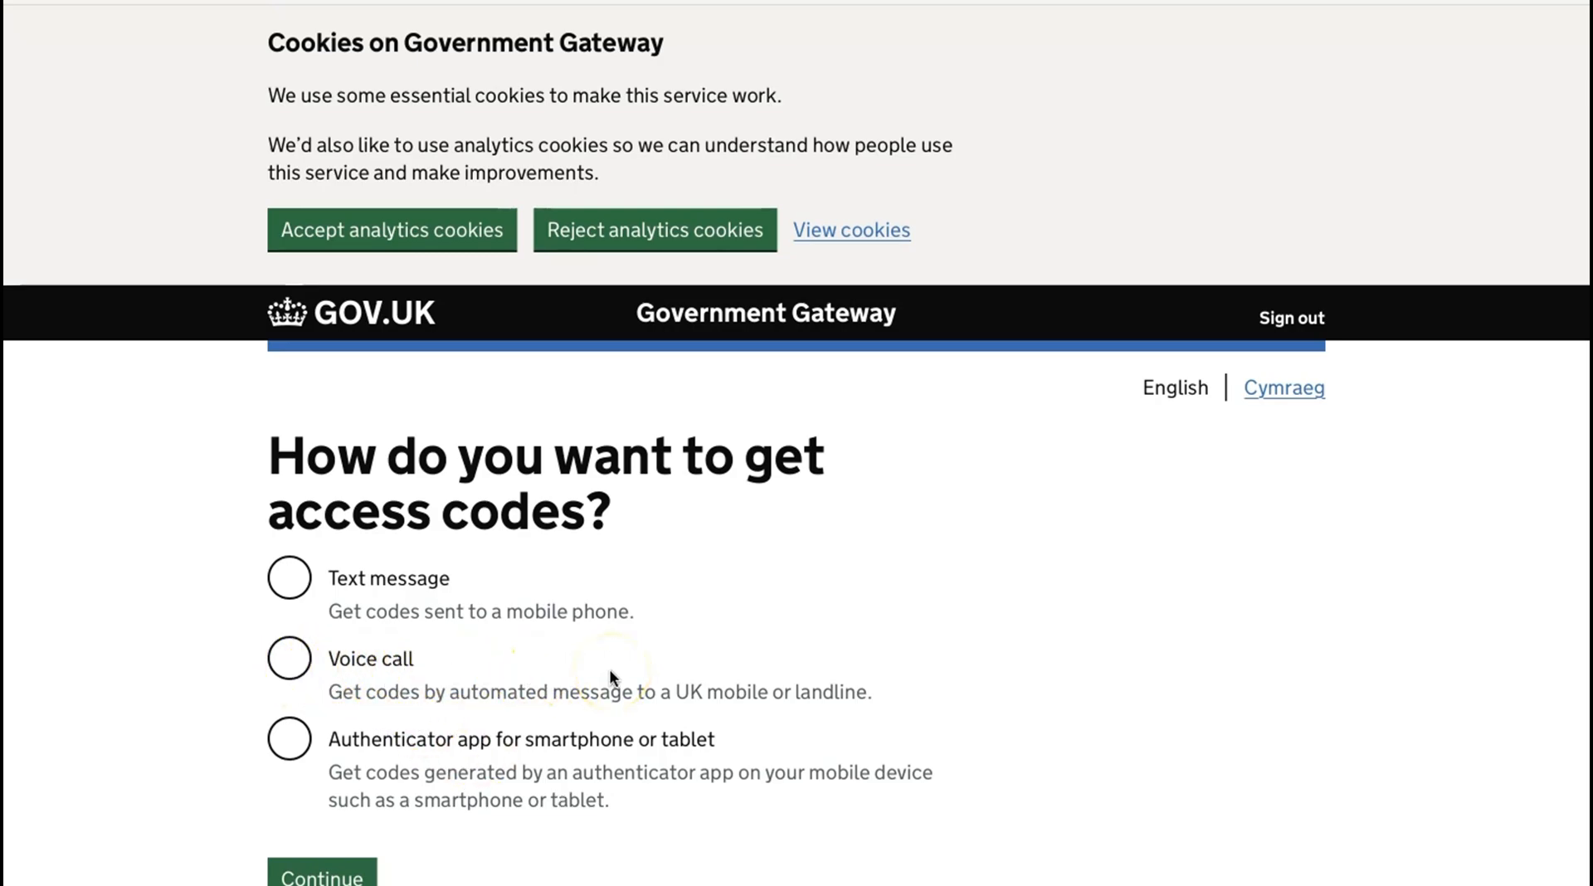
pyautogui.click(298, 586)
pyautogui.click(292, 740)
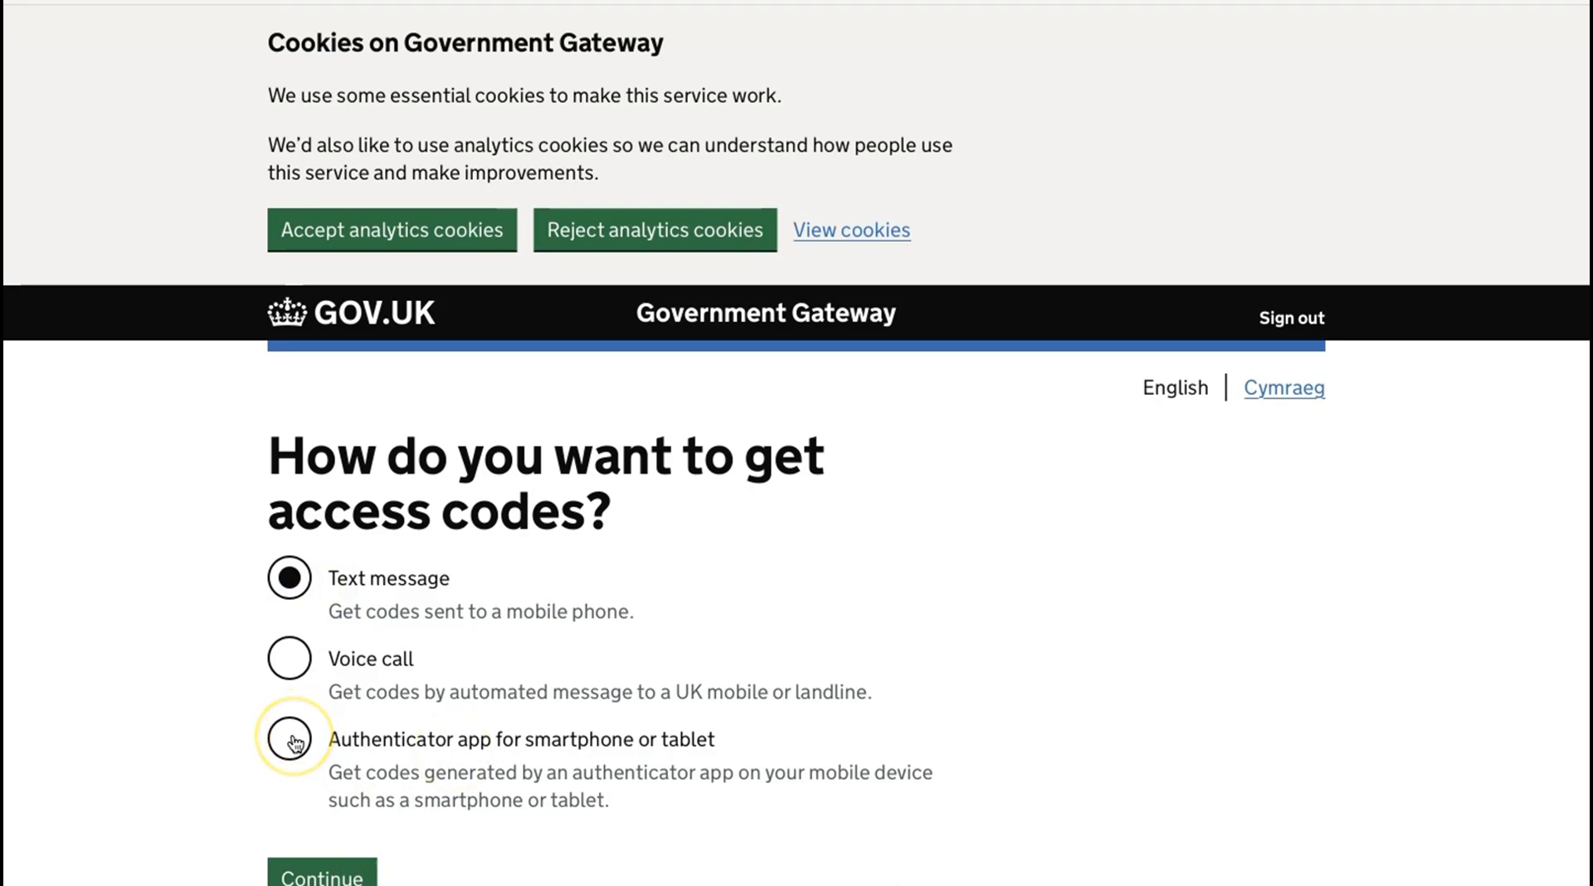
pyautogui.click(294, 741)
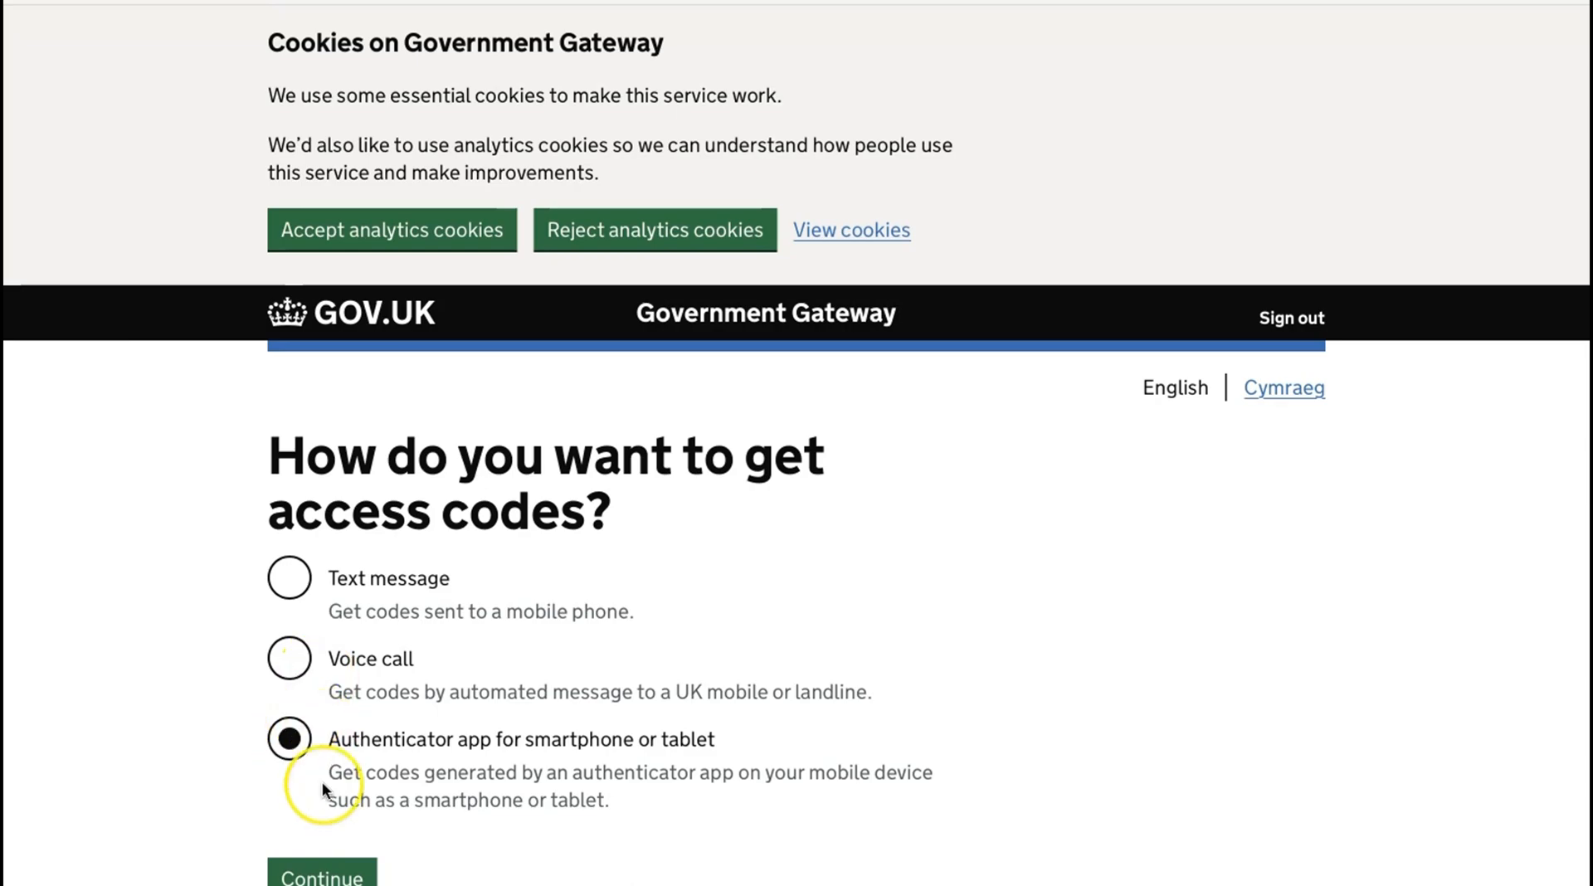
pyautogui.scroll(-2, 322, 782)
pyautogui.scroll(-2, 322, 783)
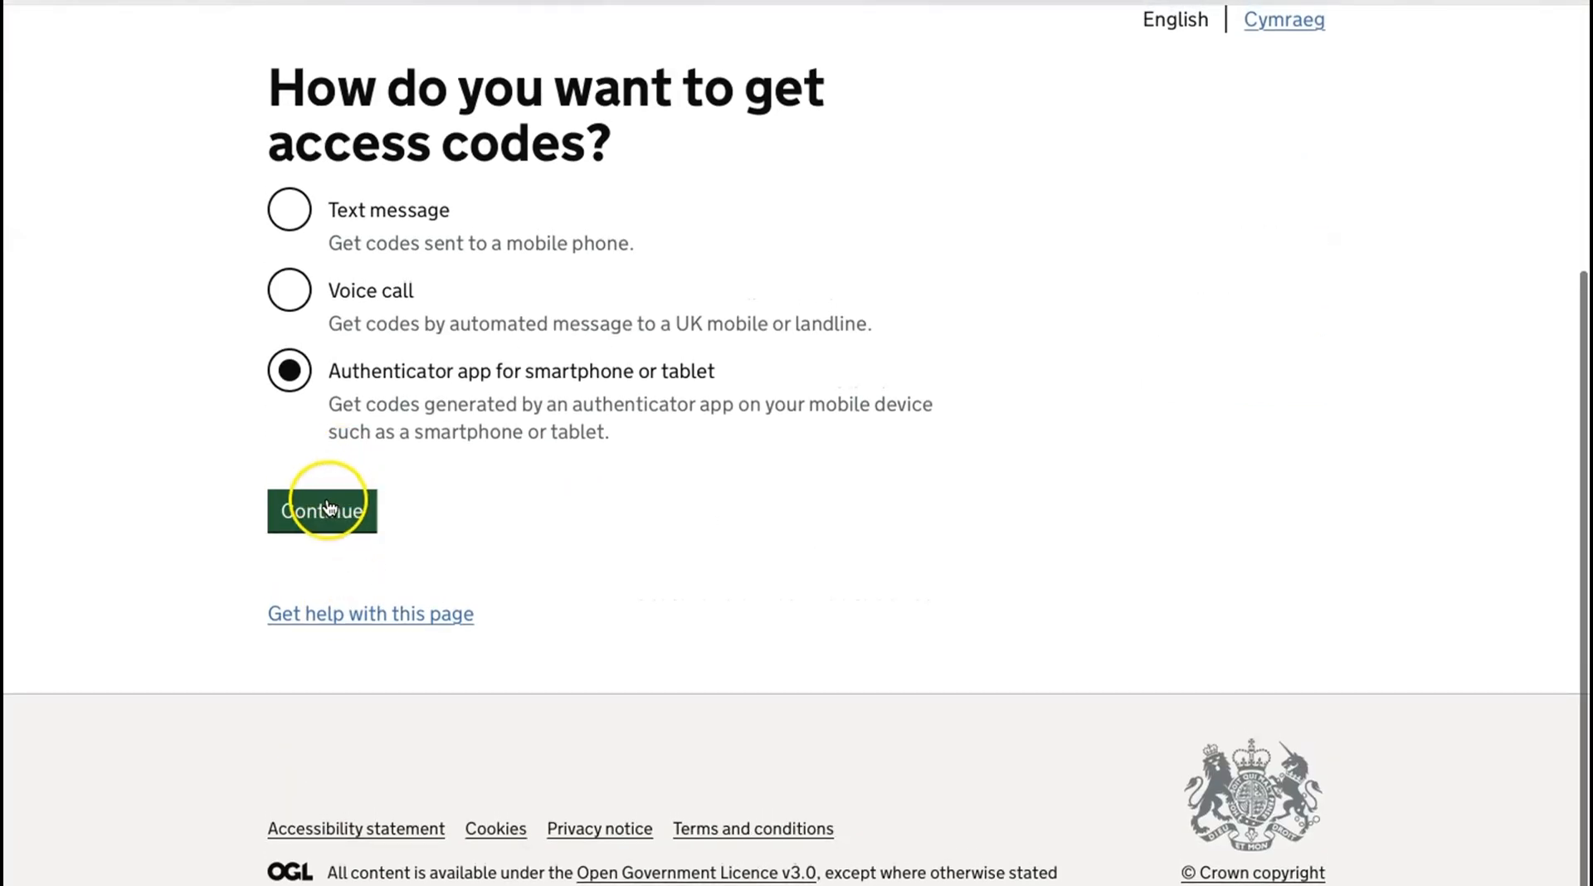
pyautogui.click(328, 504)
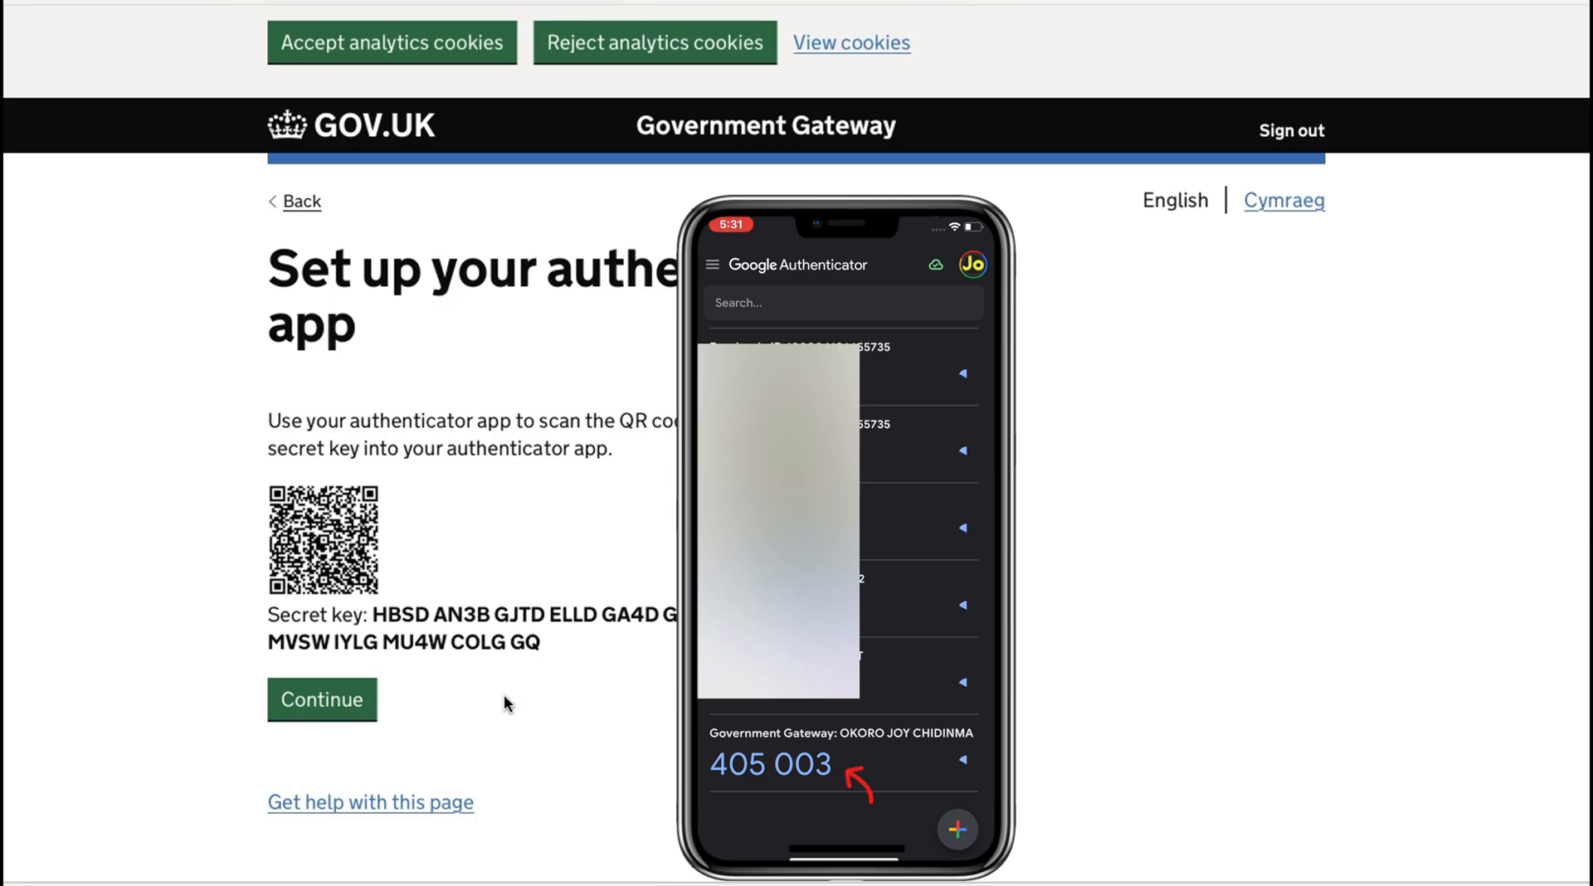
# Verify the linked authenticator with its 6-digit access code and give the app a name
pyautogui.click(340, 704)
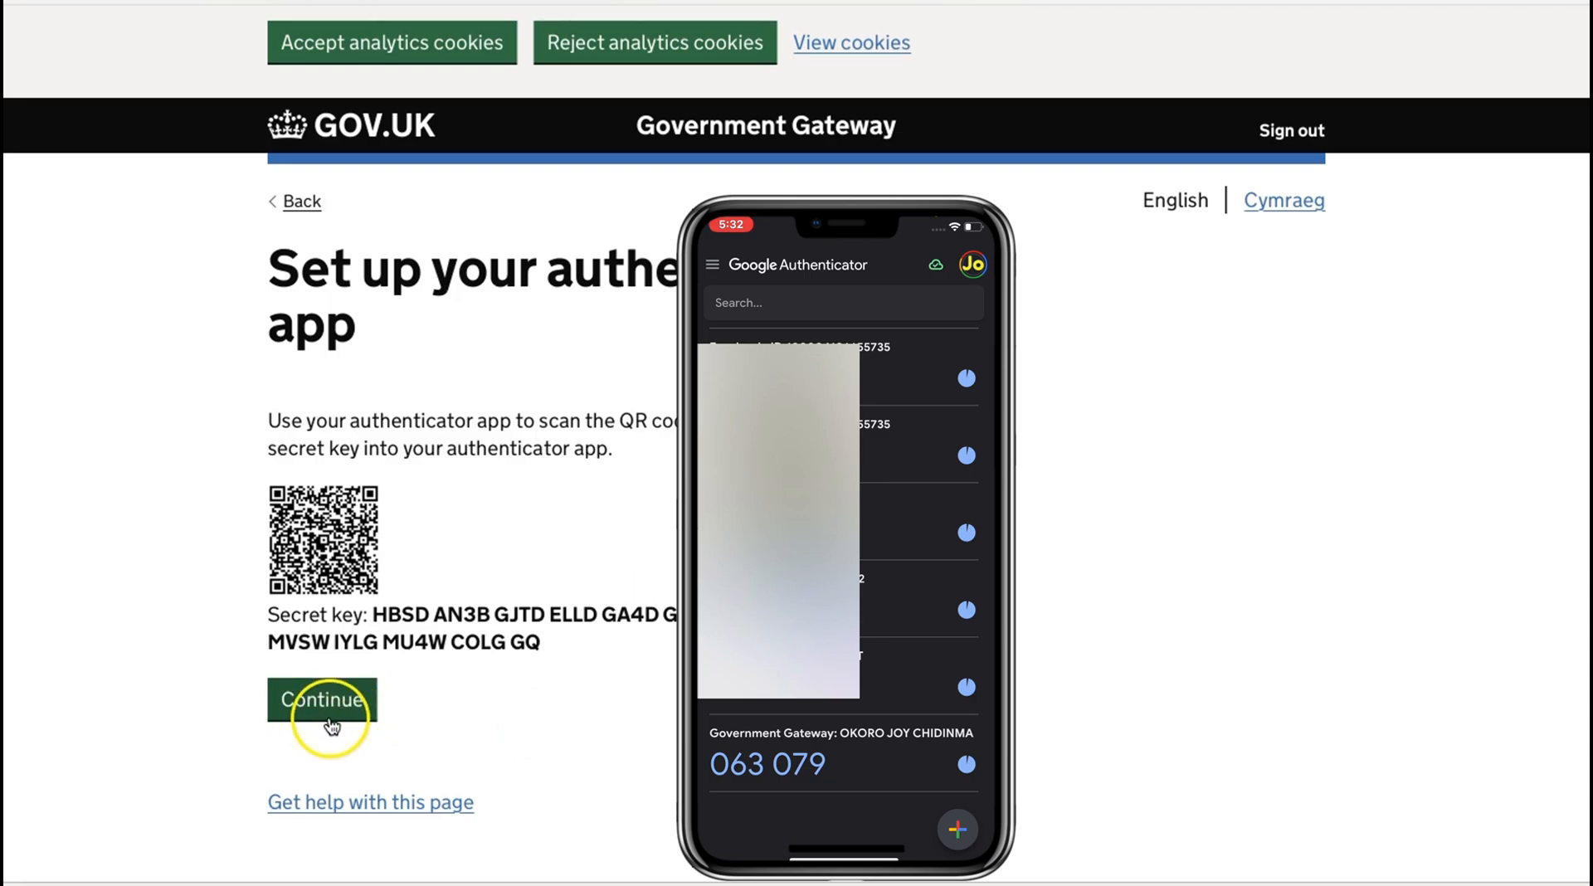
pyautogui.click(459, 637)
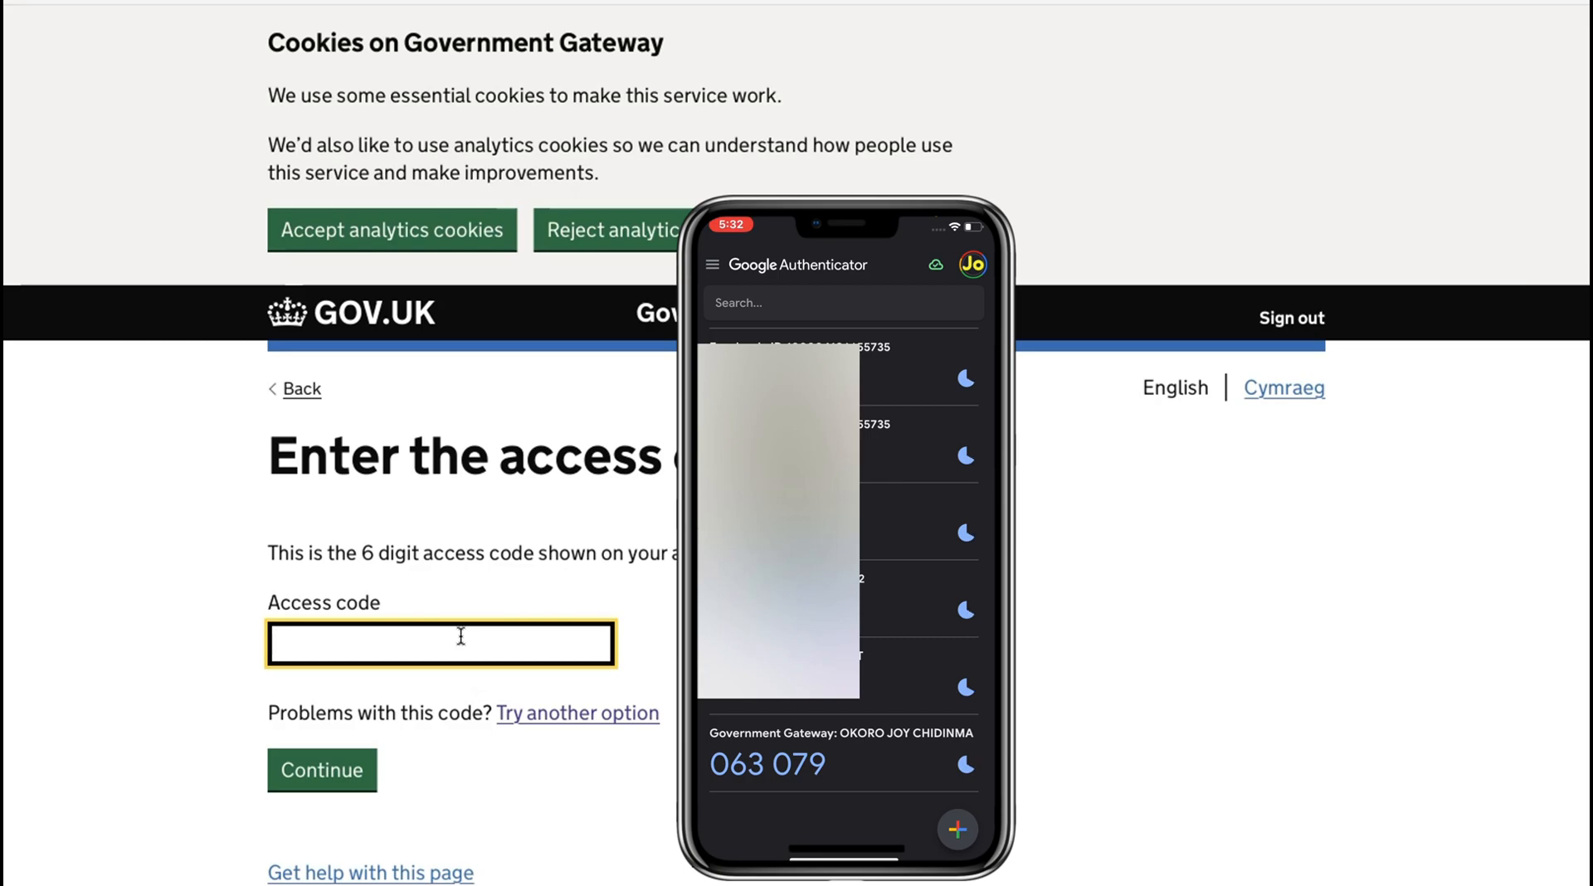
pyautogui.click(323, 776)
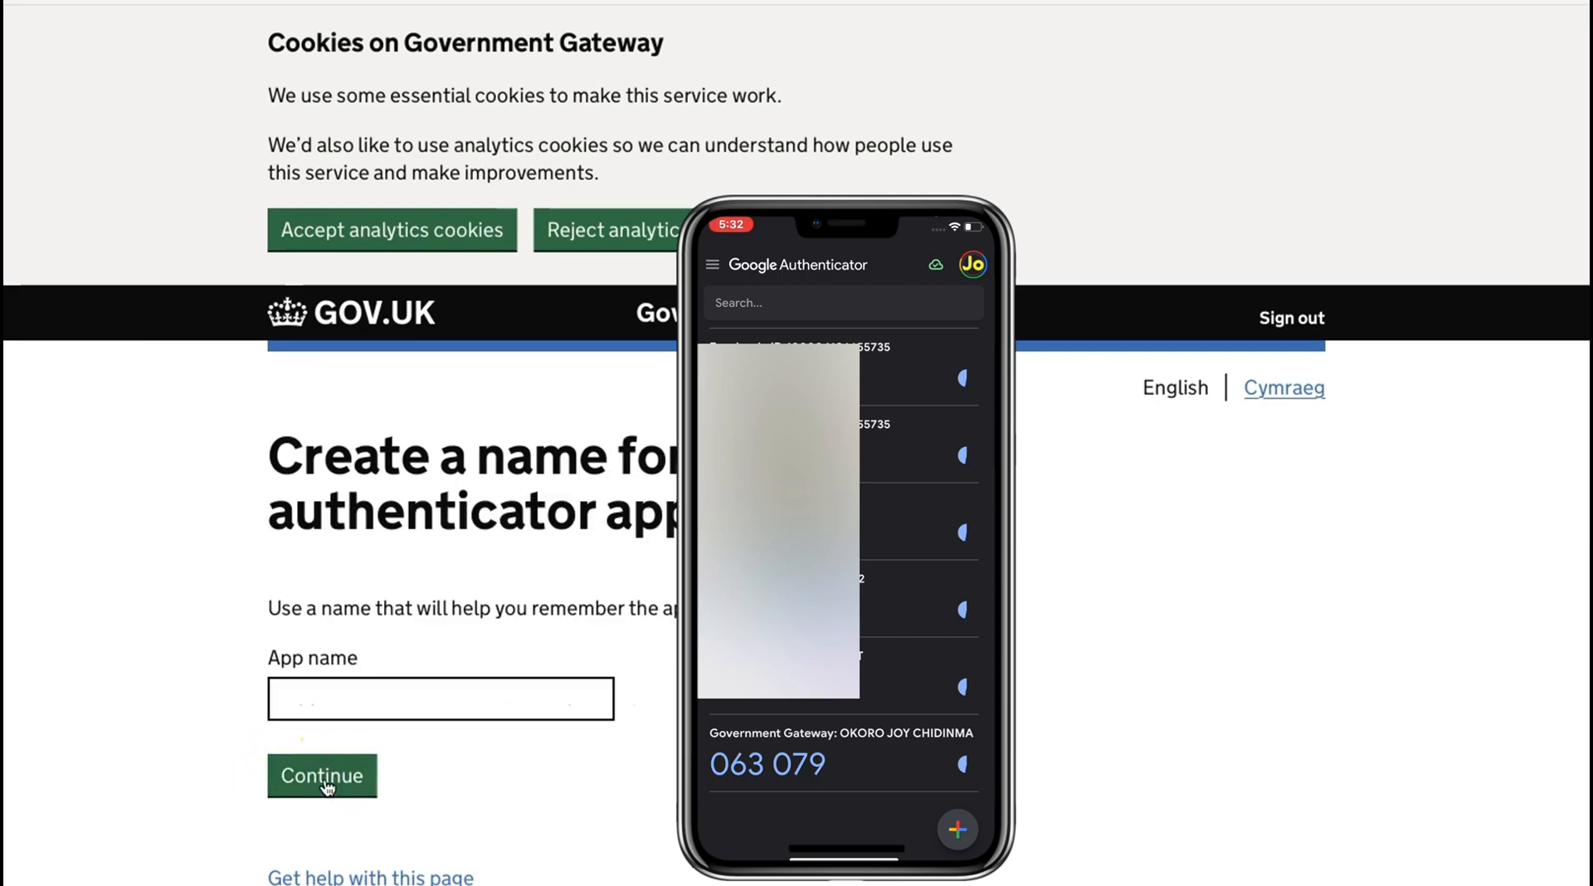
pyautogui.click(384, 698)
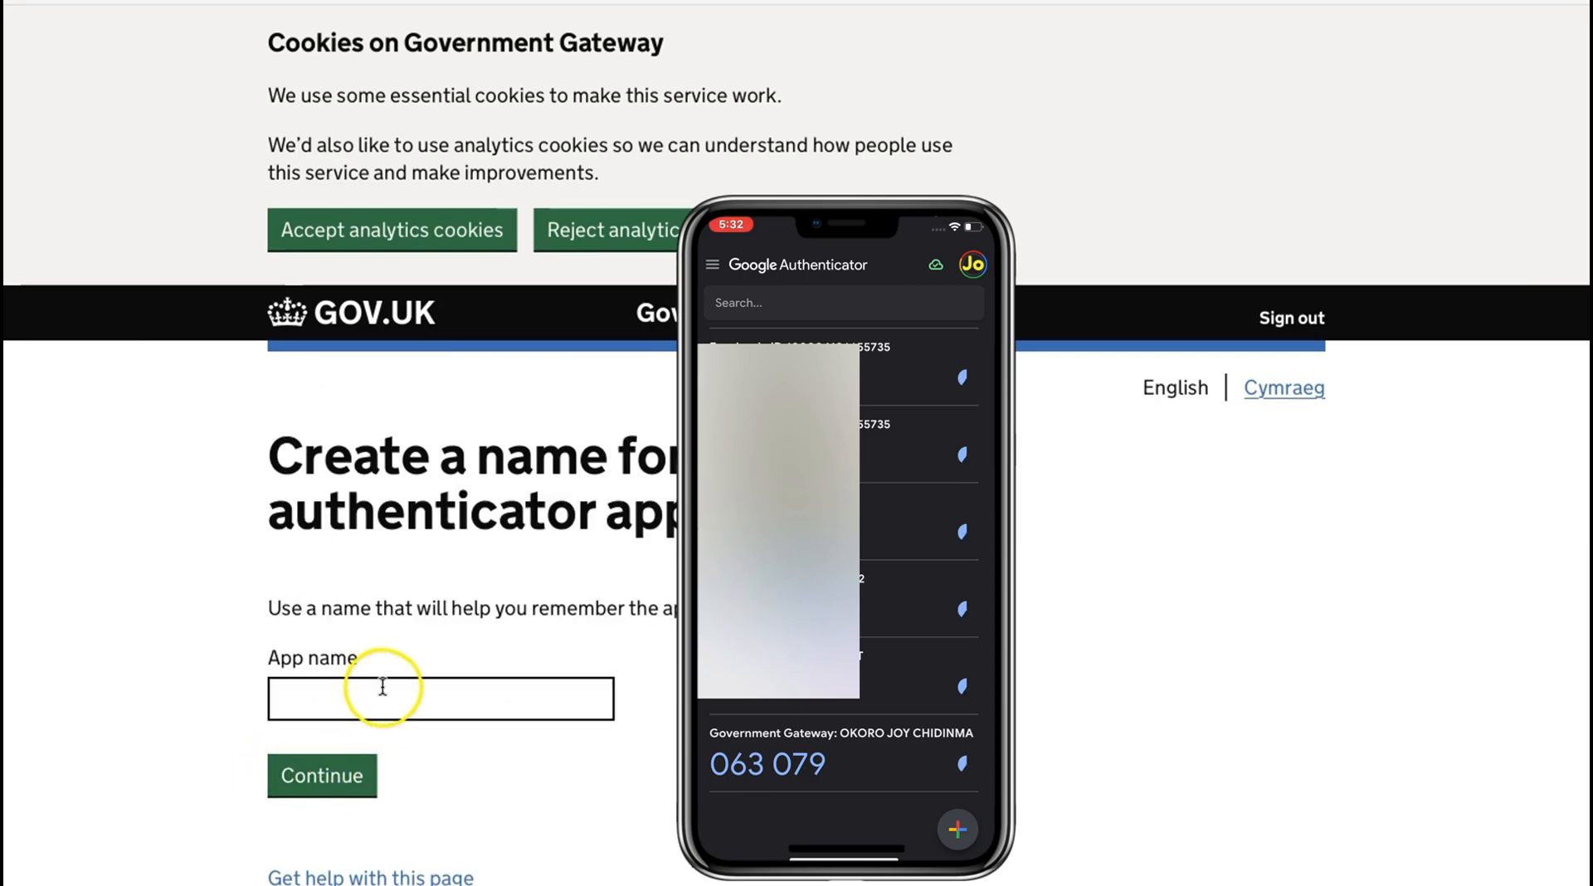
pyautogui.write('Joy')
pyautogui.click(325, 774)
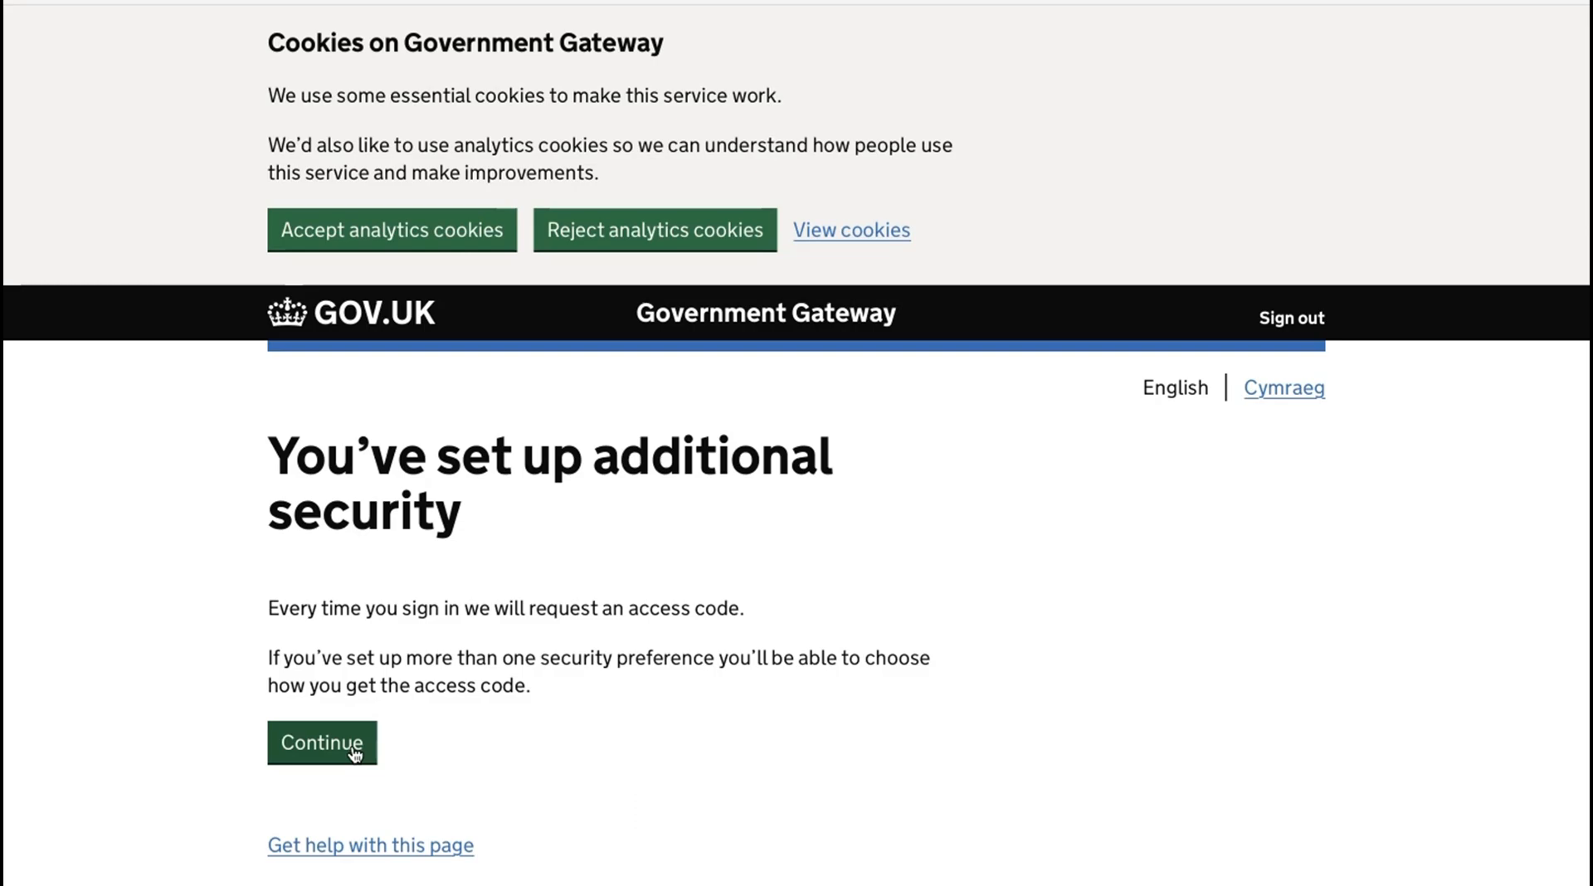
# Keep the account's existing email for the application and set the relationship to 'Company director'
pyautogui.click(355, 753)
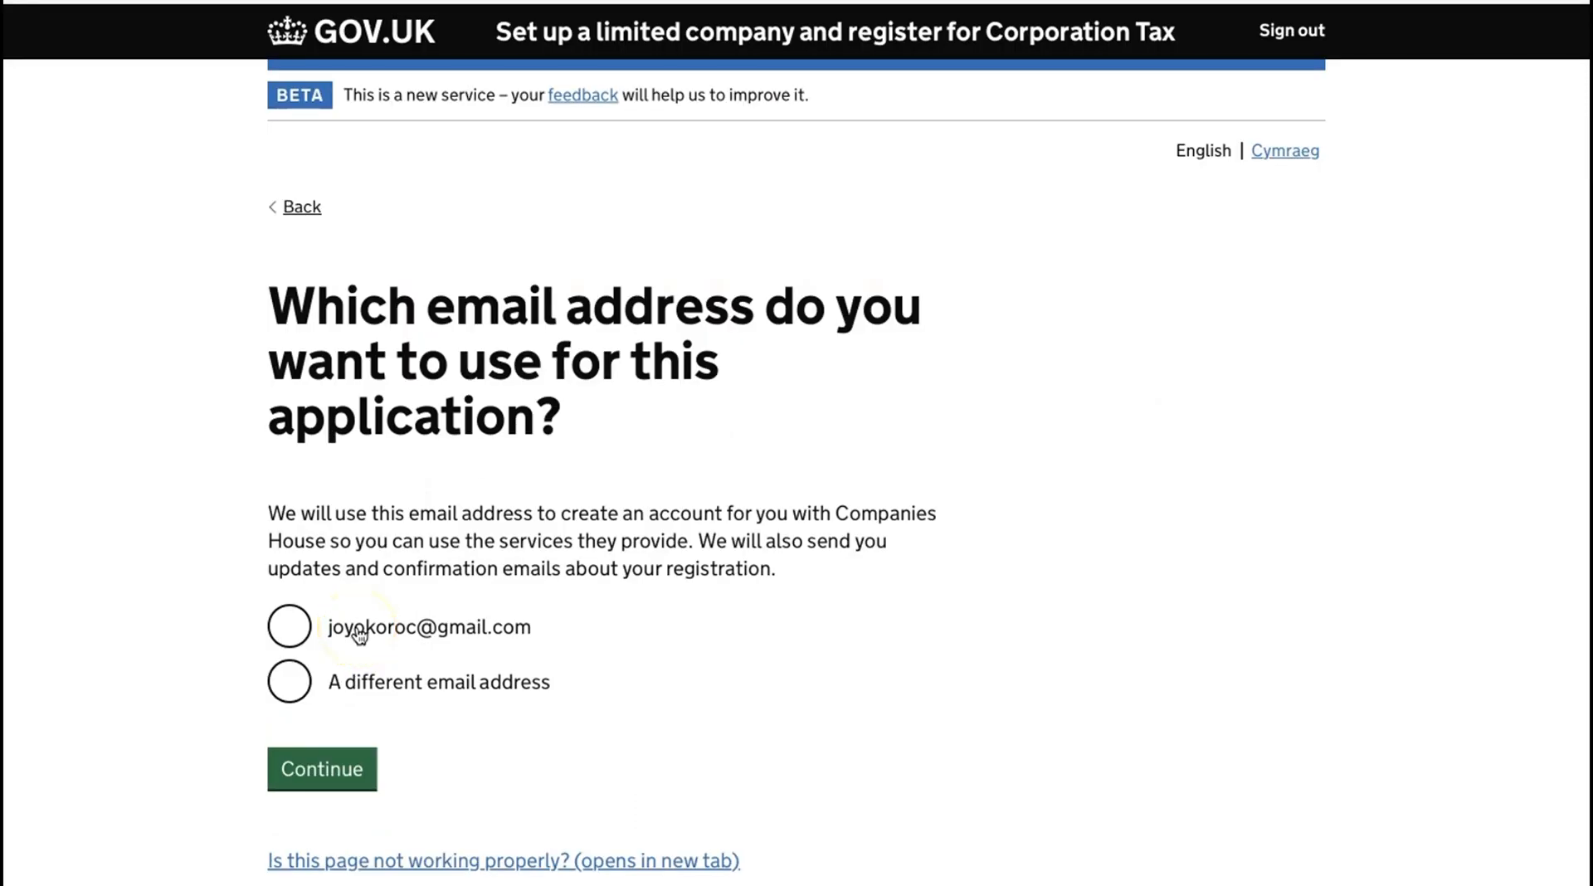
pyautogui.click(290, 626)
pyautogui.click(336, 767)
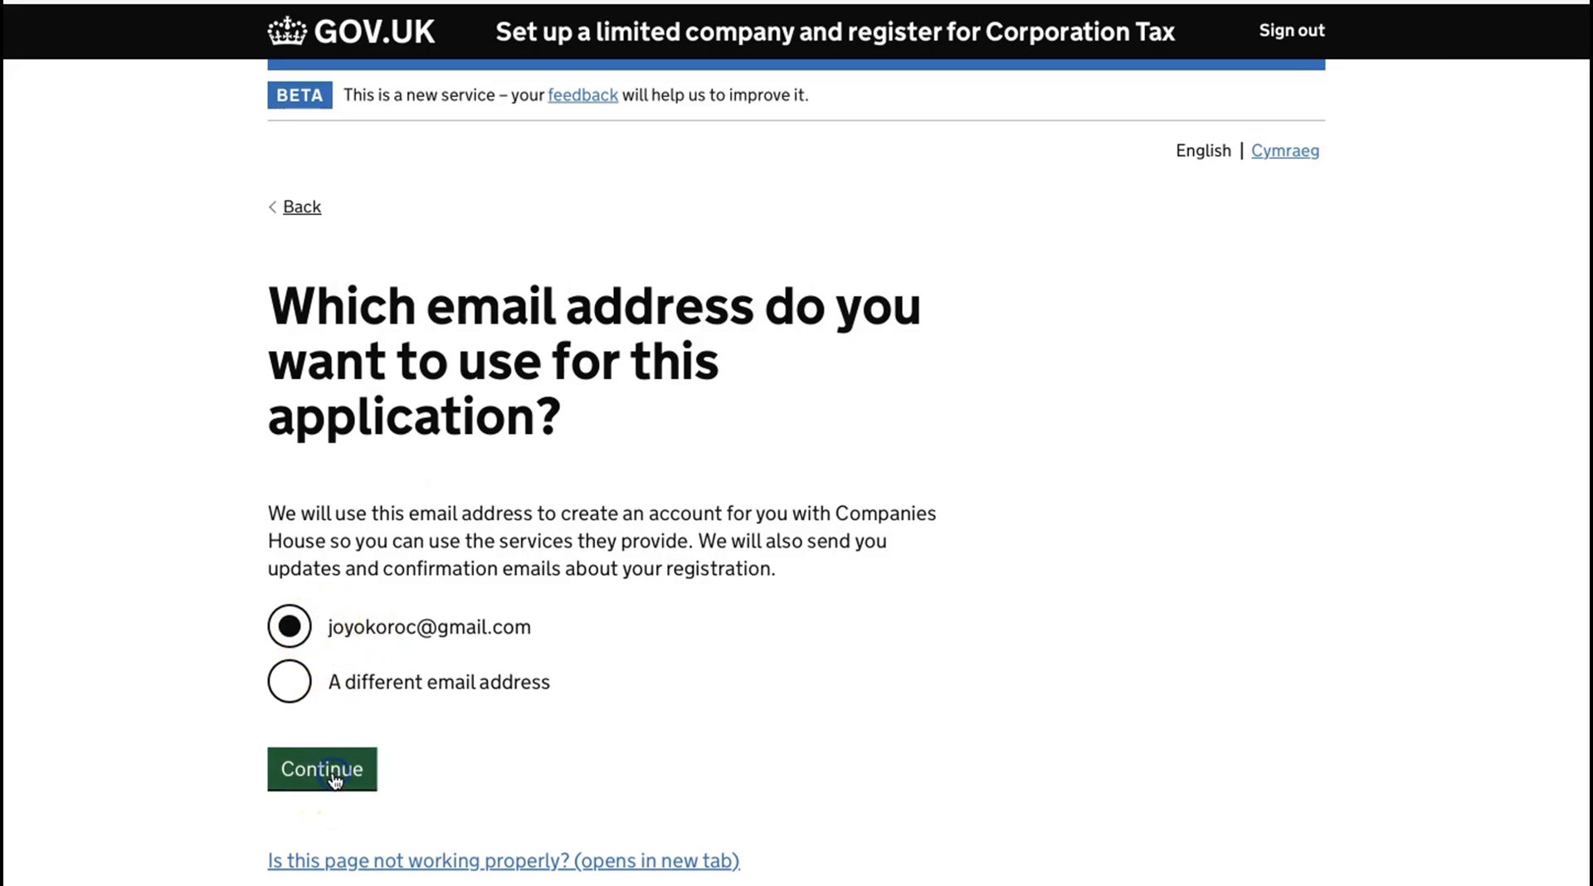
pyautogui.click(249, 362)
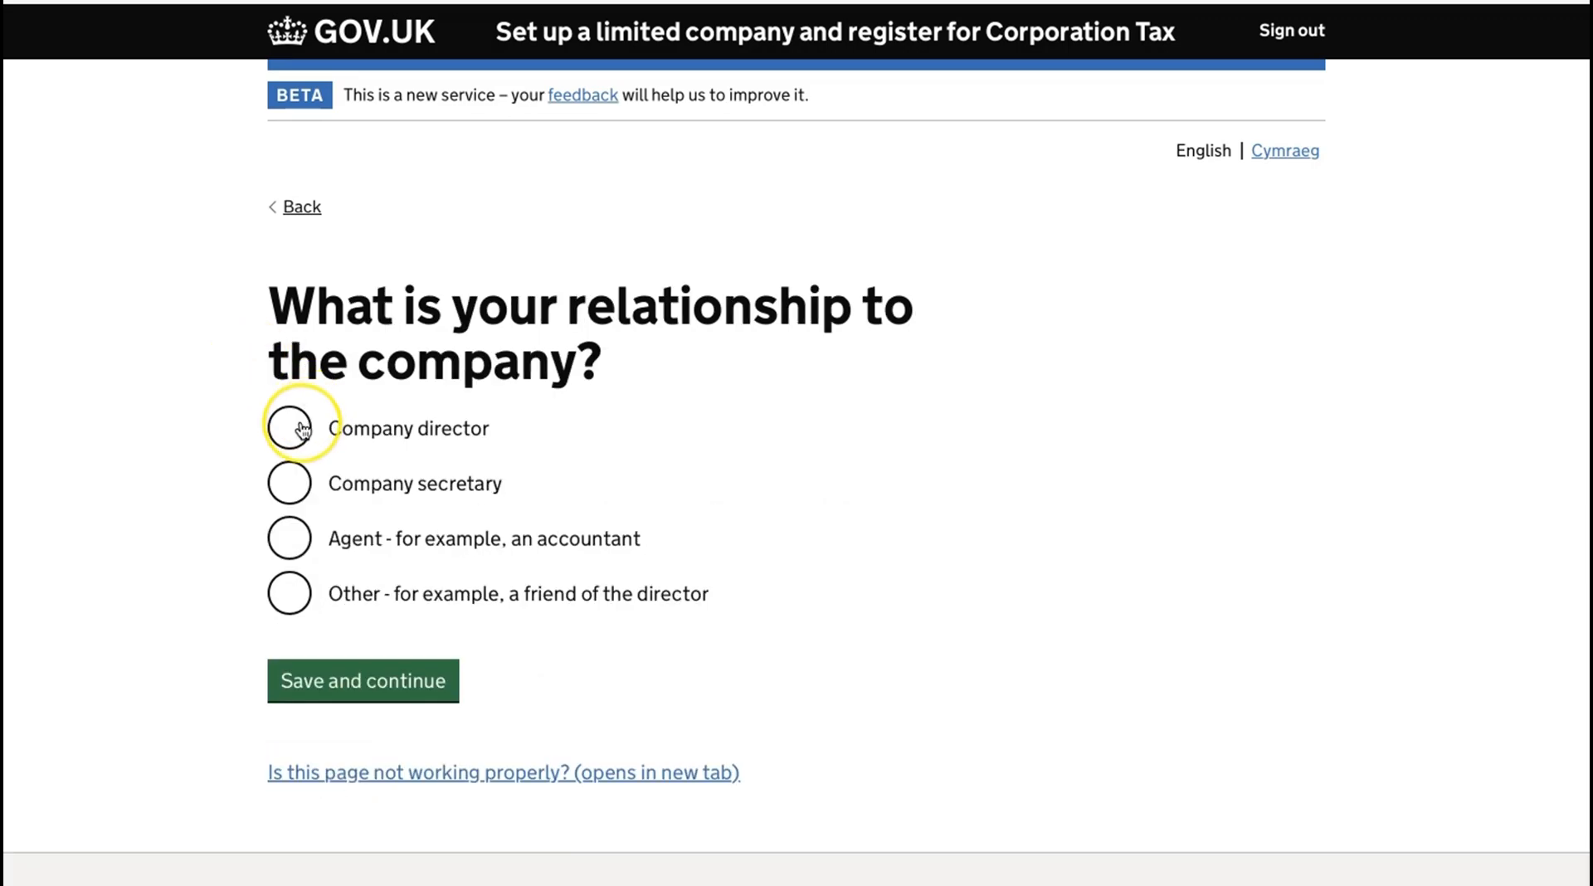
pyautogui.click(448, 670)
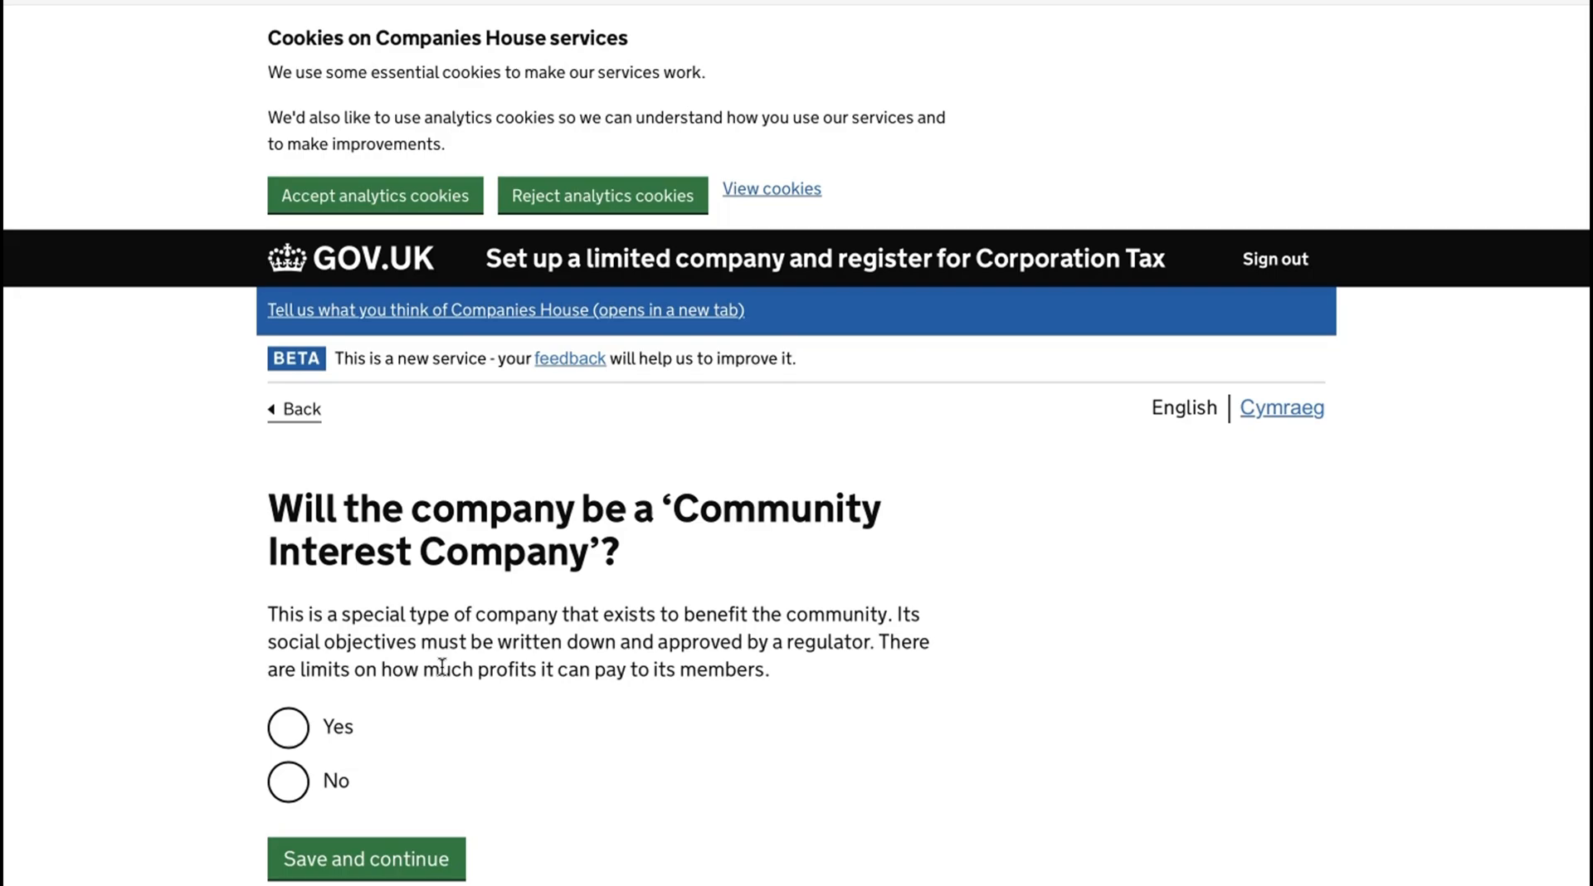
# Answer No to Community Interest Company and choose 'Limited by shares' as the company type
pyautogui.click(698, 735)
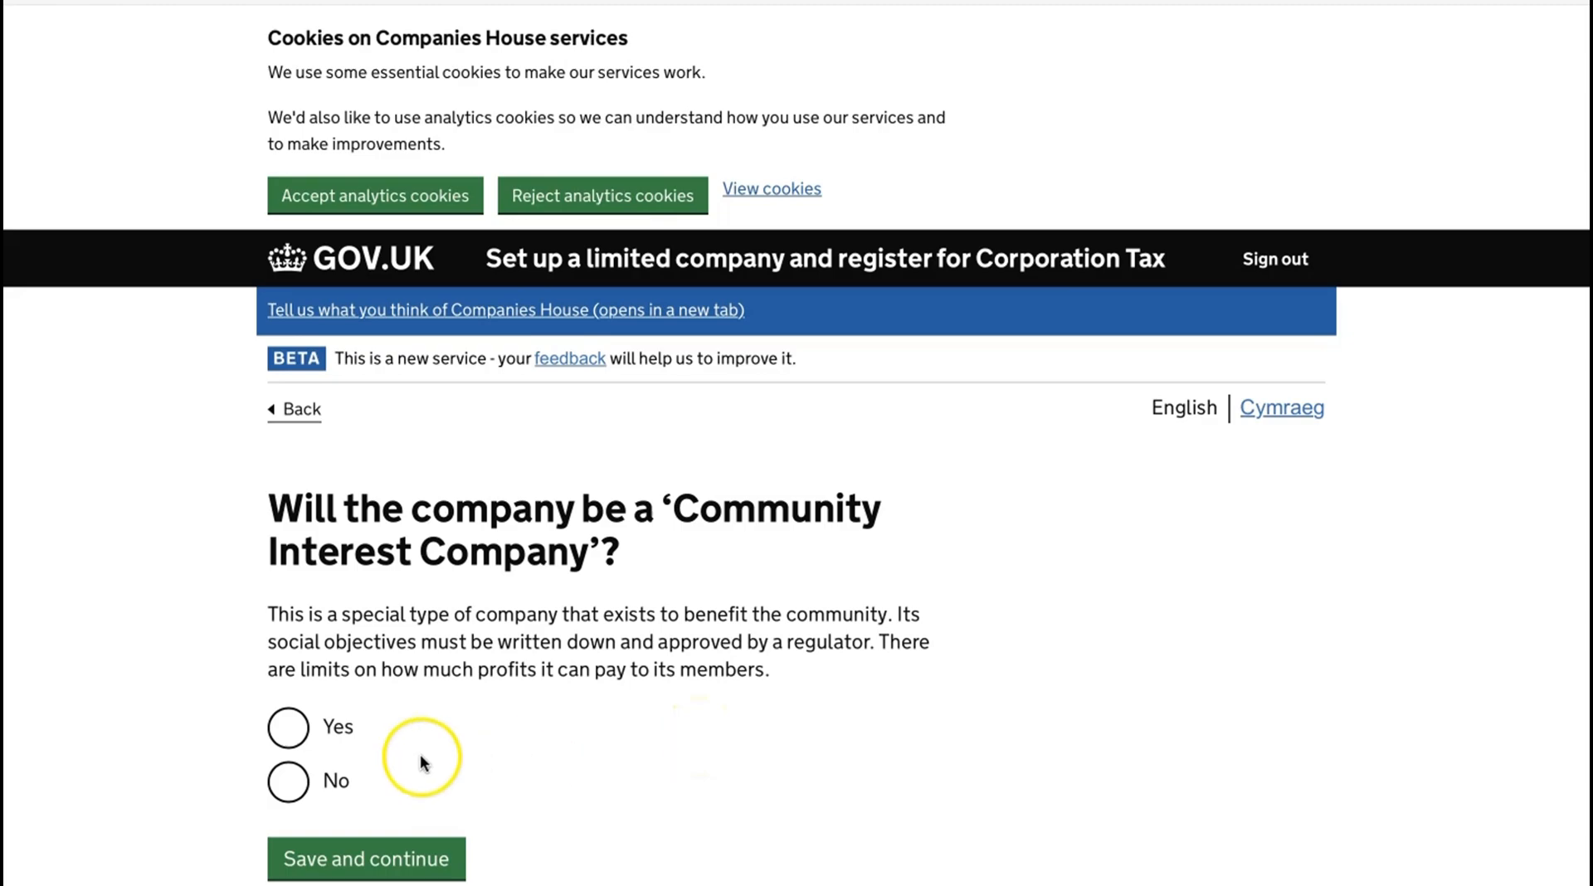
pyautogui.click(288, 781)
pyautogui.click(371, 857)
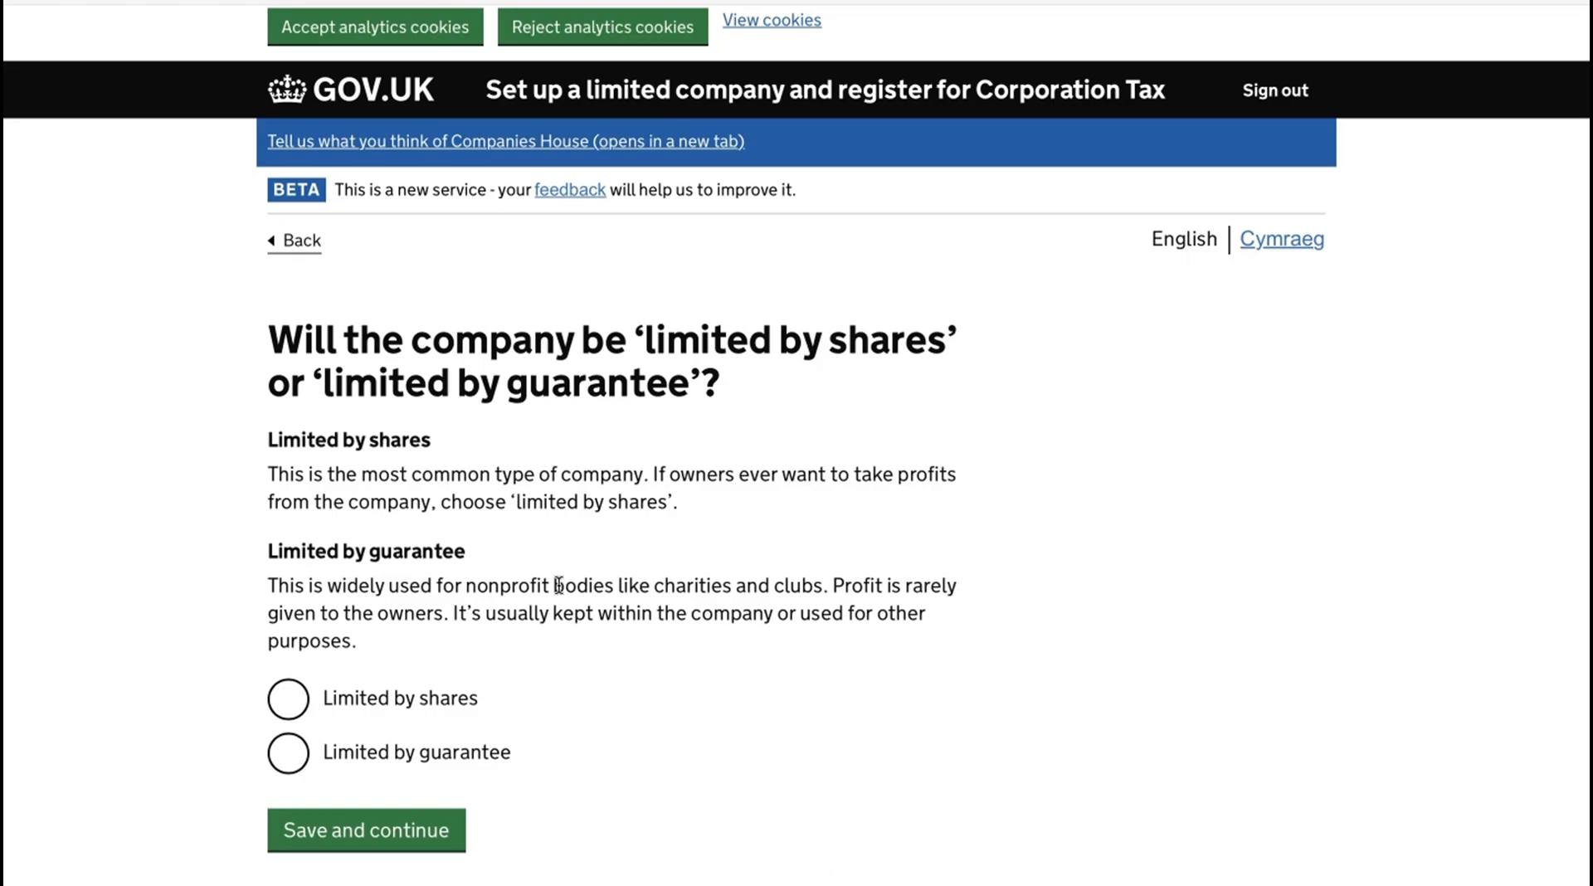
pyautogui.click(287, 697)
pyautogui.click(403, 819)
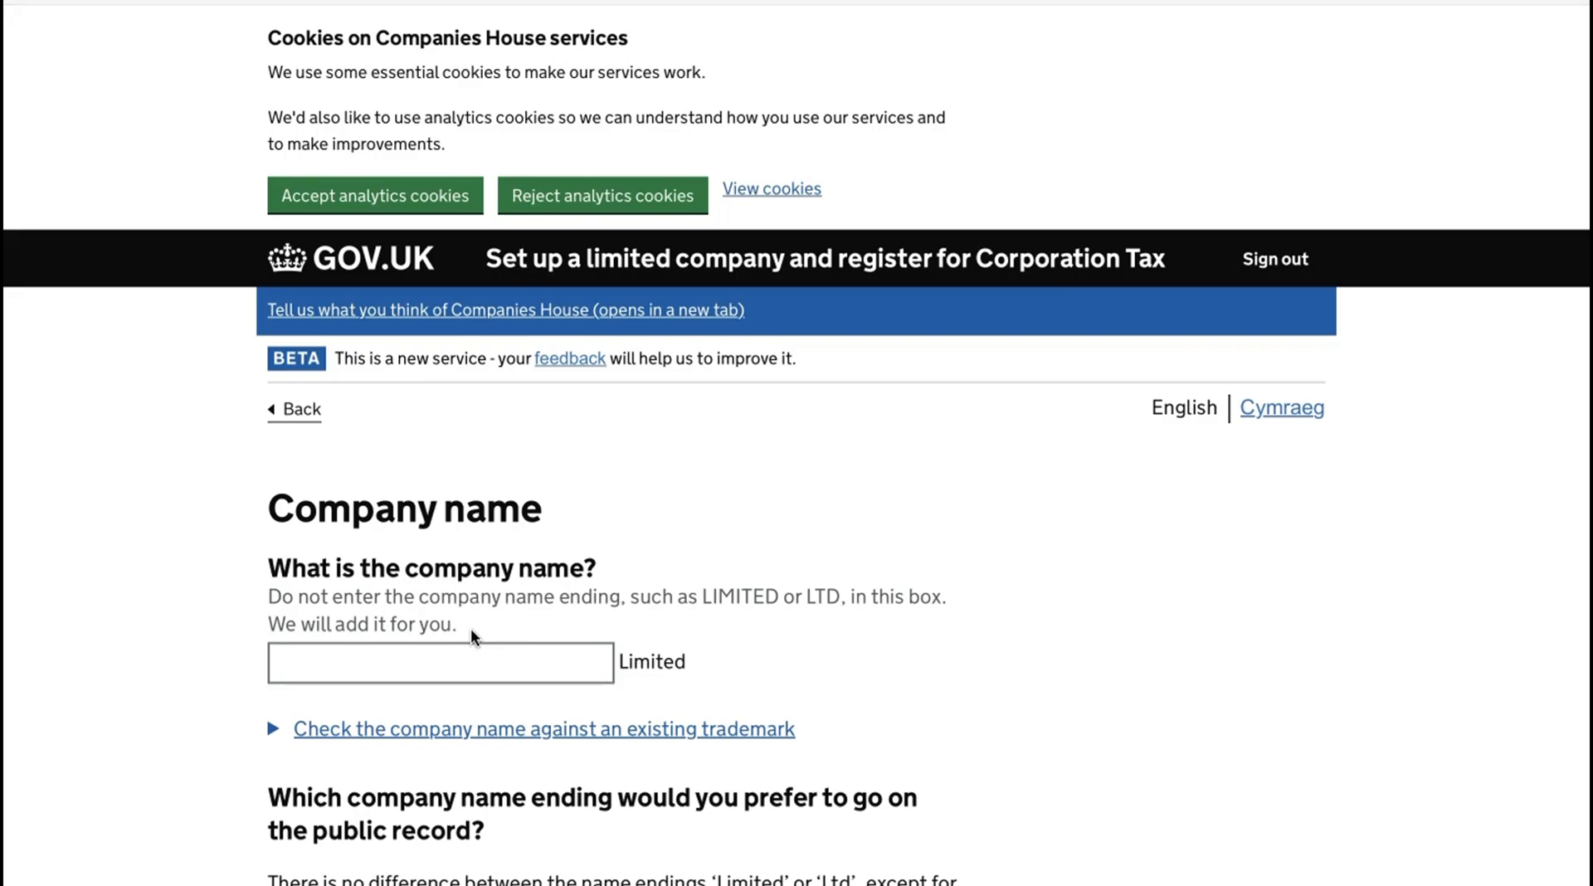
# Fill in the company name DREAM CRAFTY, keeping the 'Limited' ending selected
pyautogui.click(447, 657)
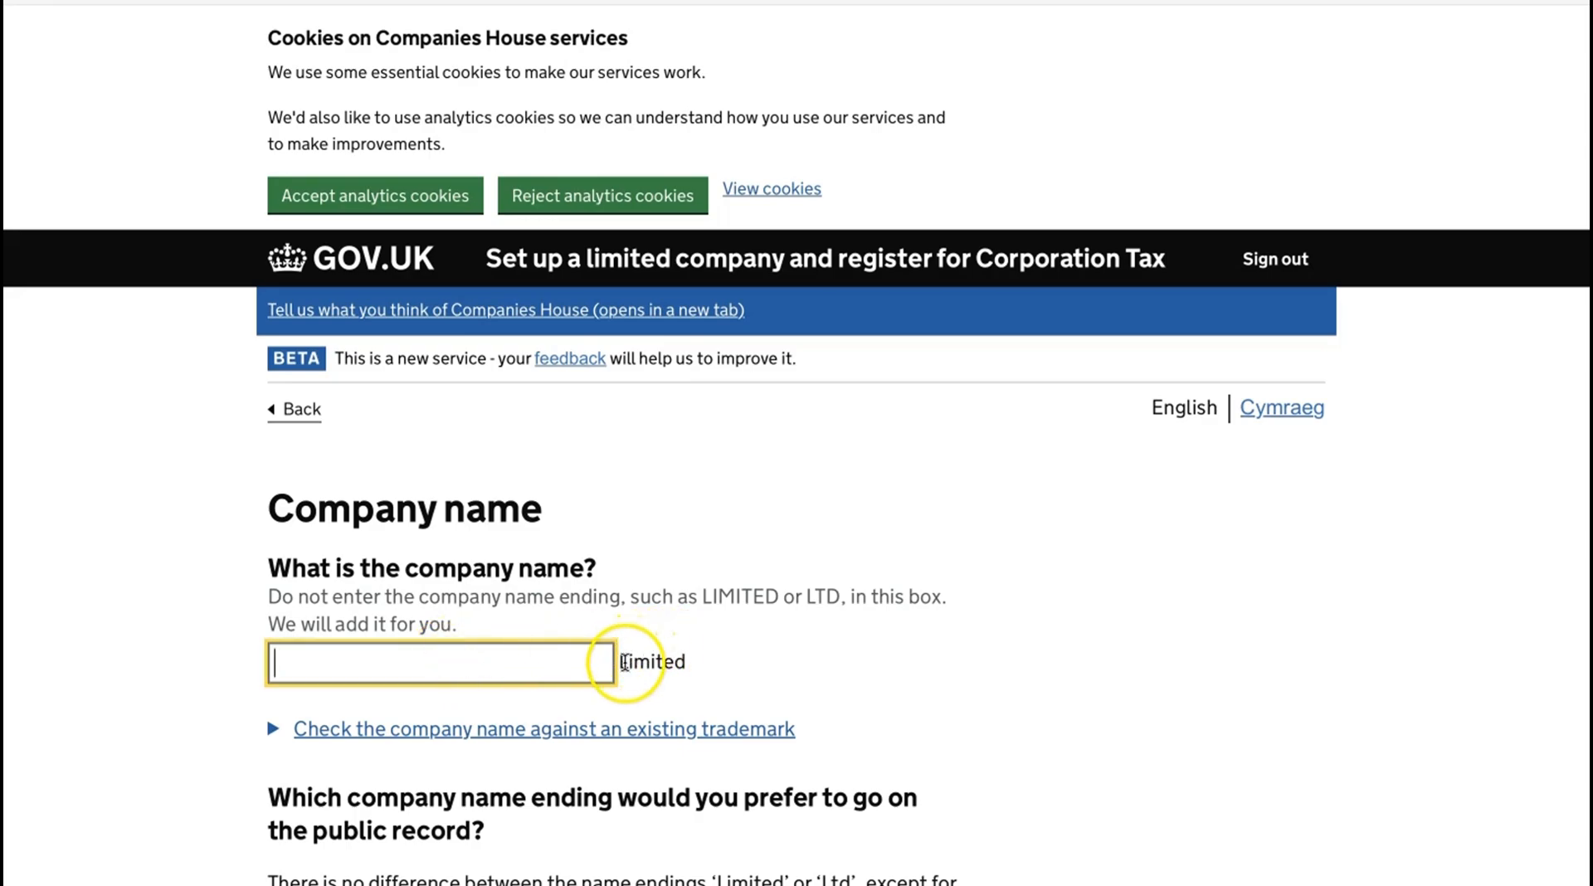
pyautogui.moveTo(623, 661); pyautogui.dragTo(700, 661)
pyautogui.click(532, 668)
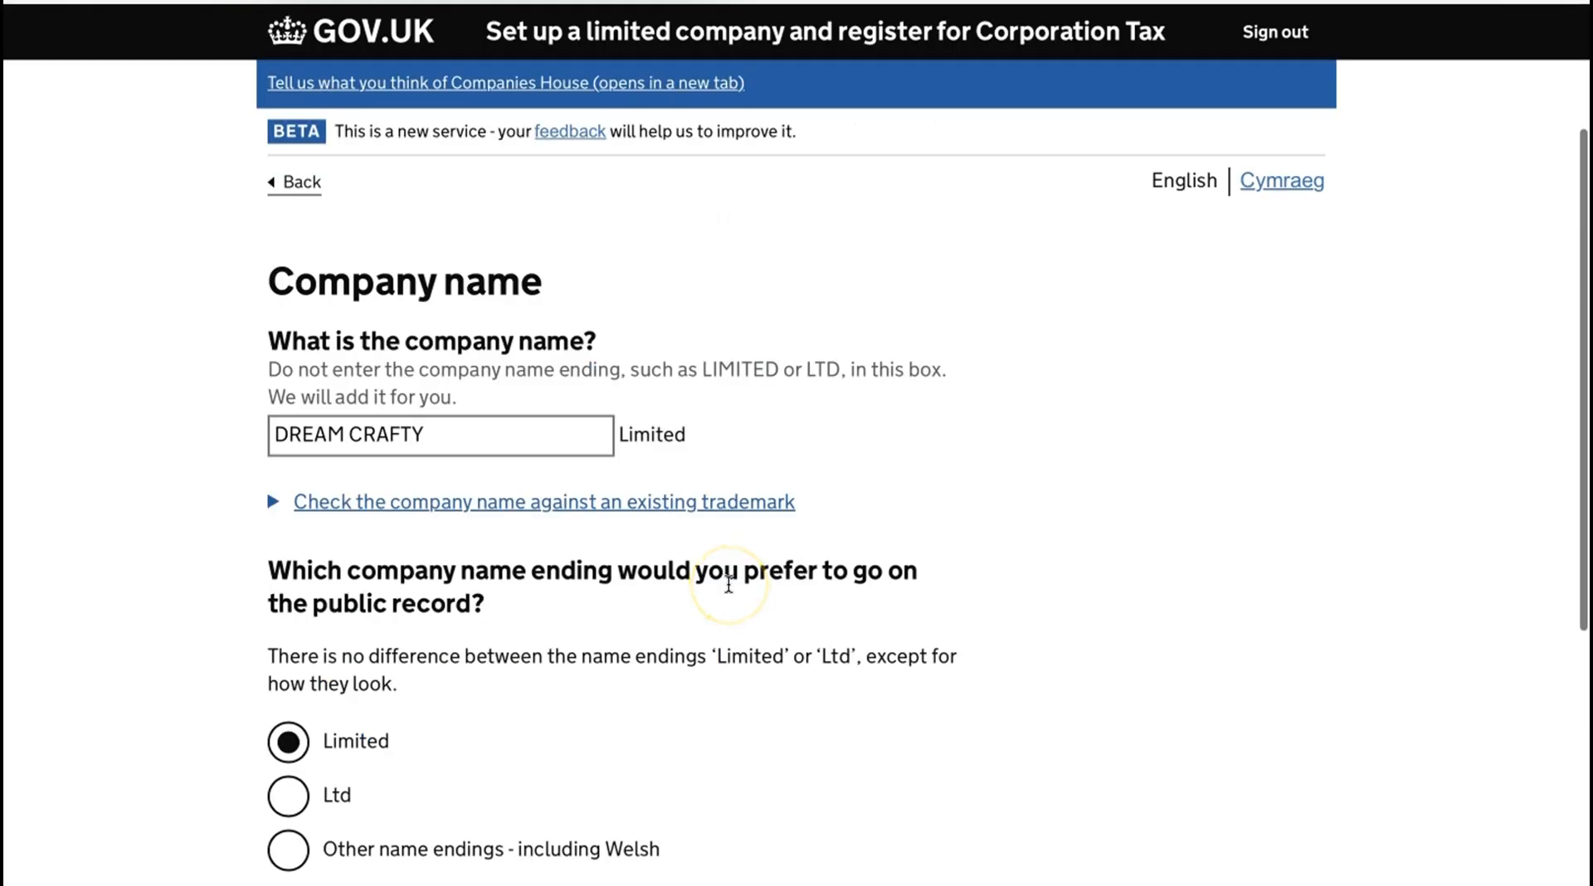
pyautogui.scroll(-1, 729, 587)
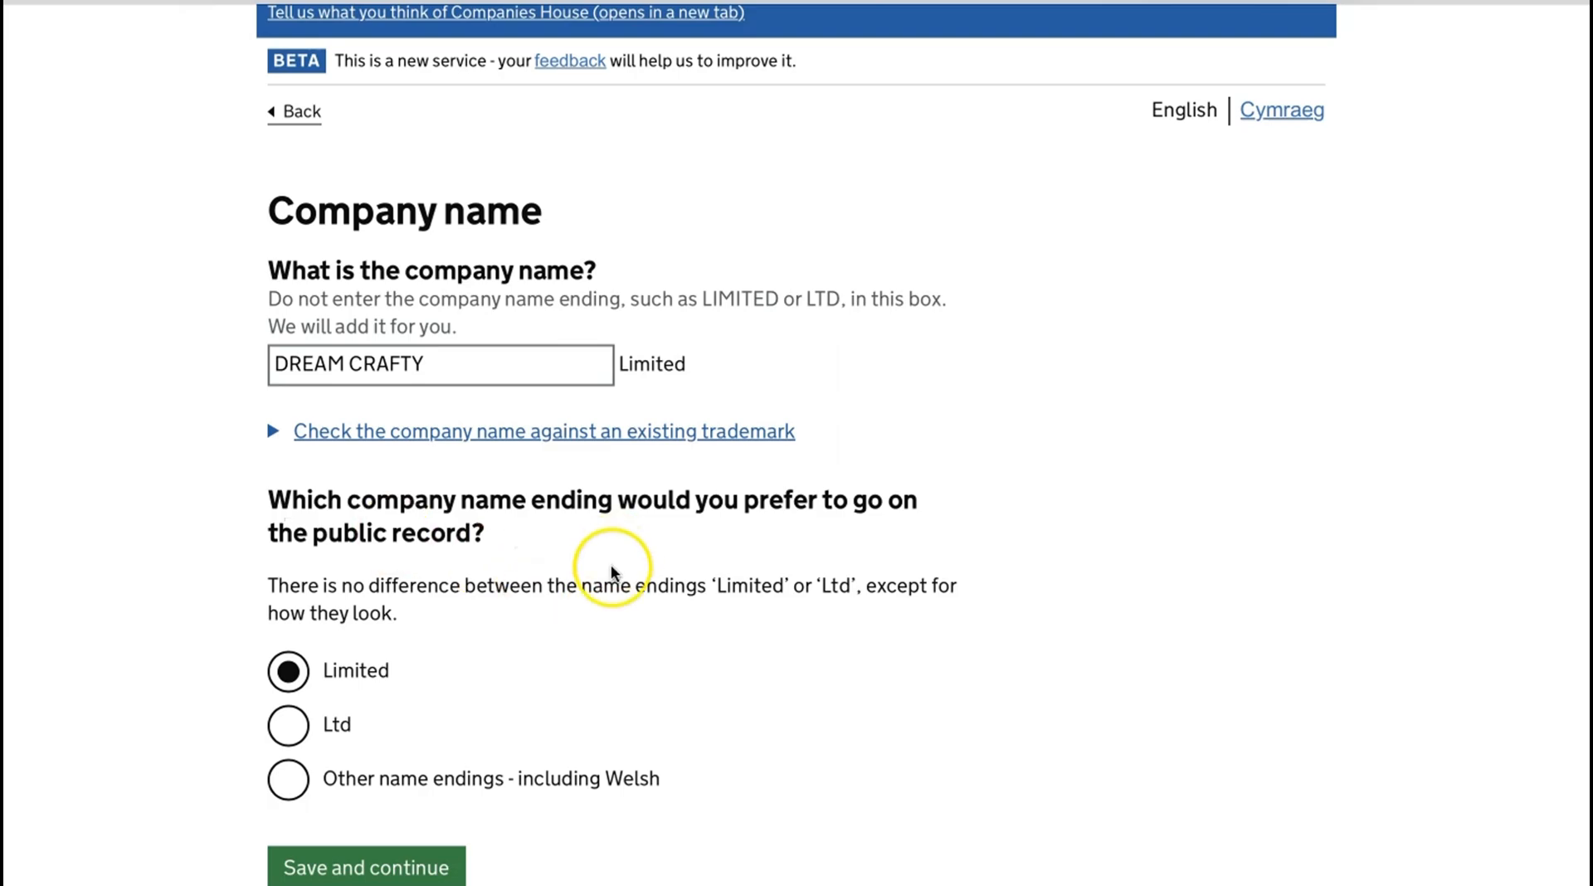
pyautogui.moveTo(715, 586); pyautogui.dragTo(846, 585)
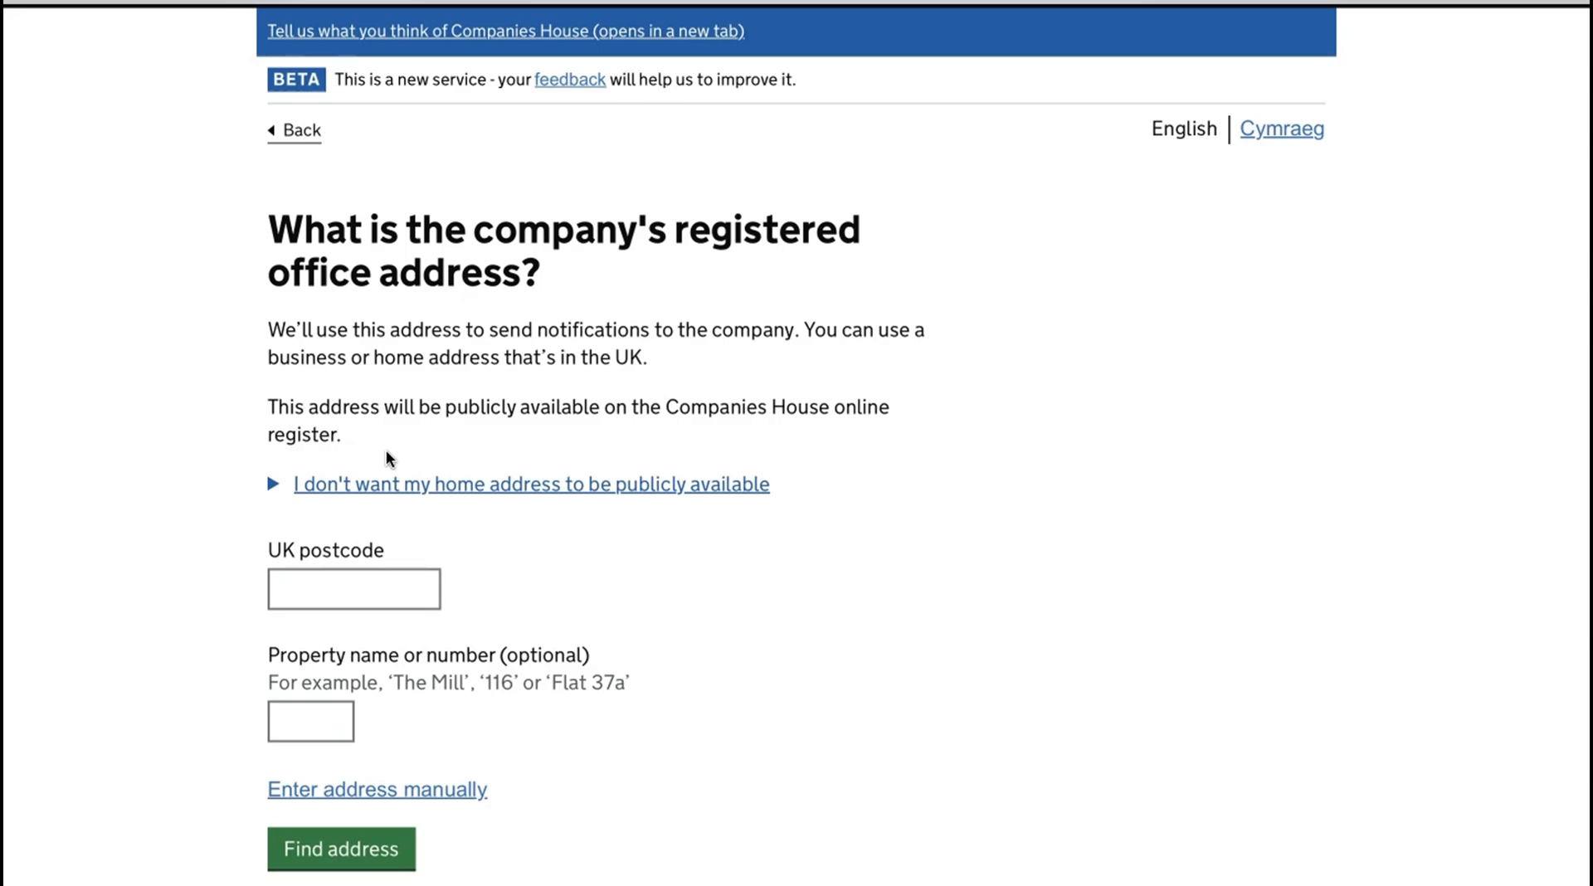
# Google 'generate uk address' in a new tab and look through the results
pyautogui.click(1517, 0)
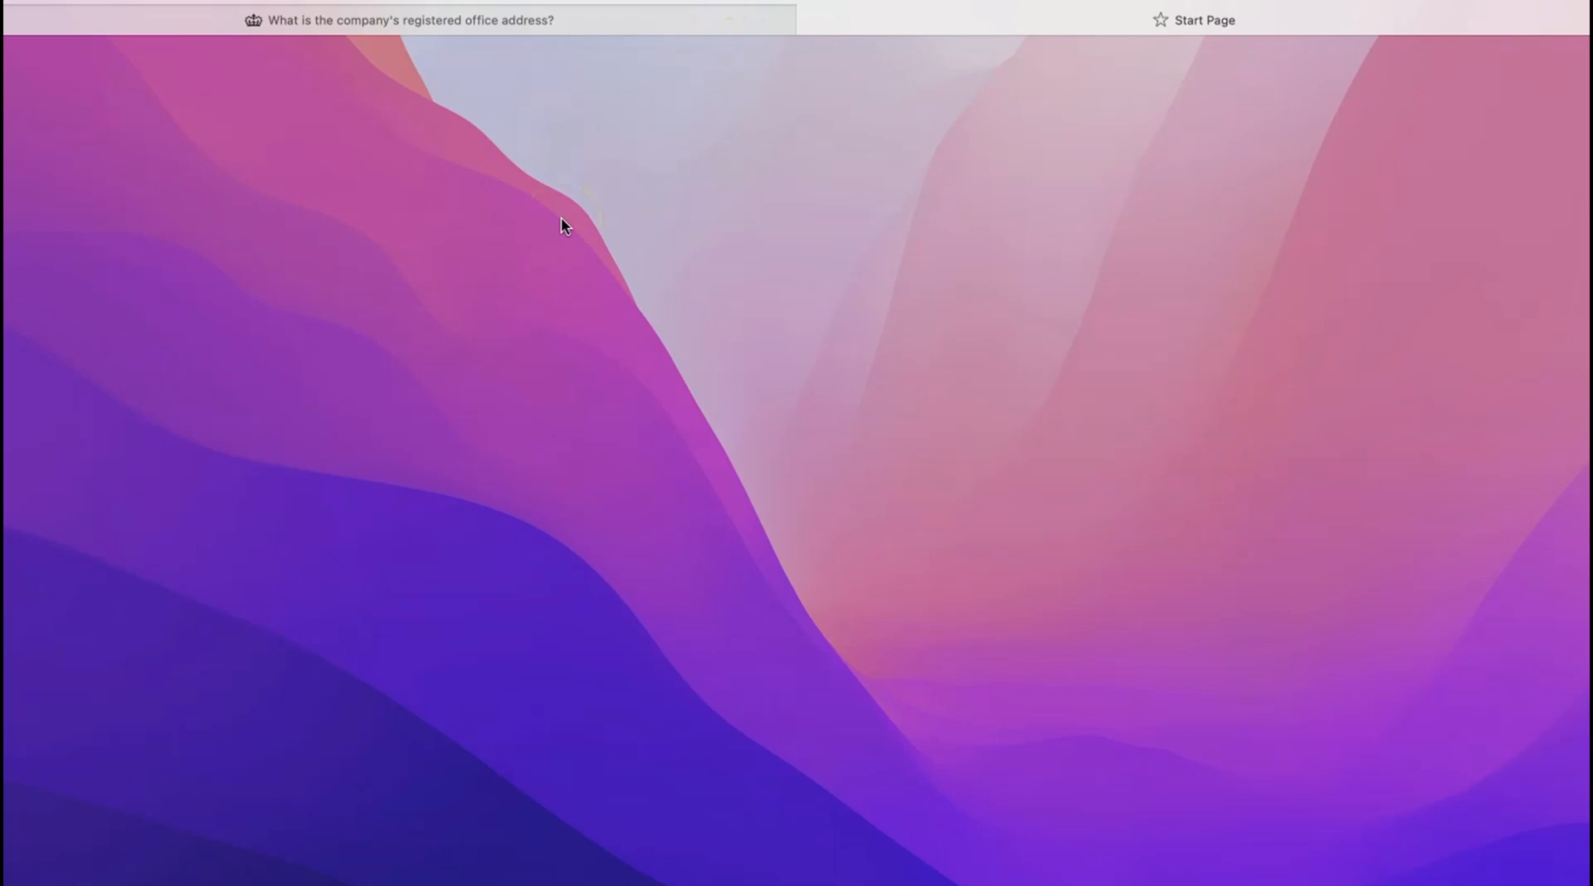
pyautogui.write('generate uk address')
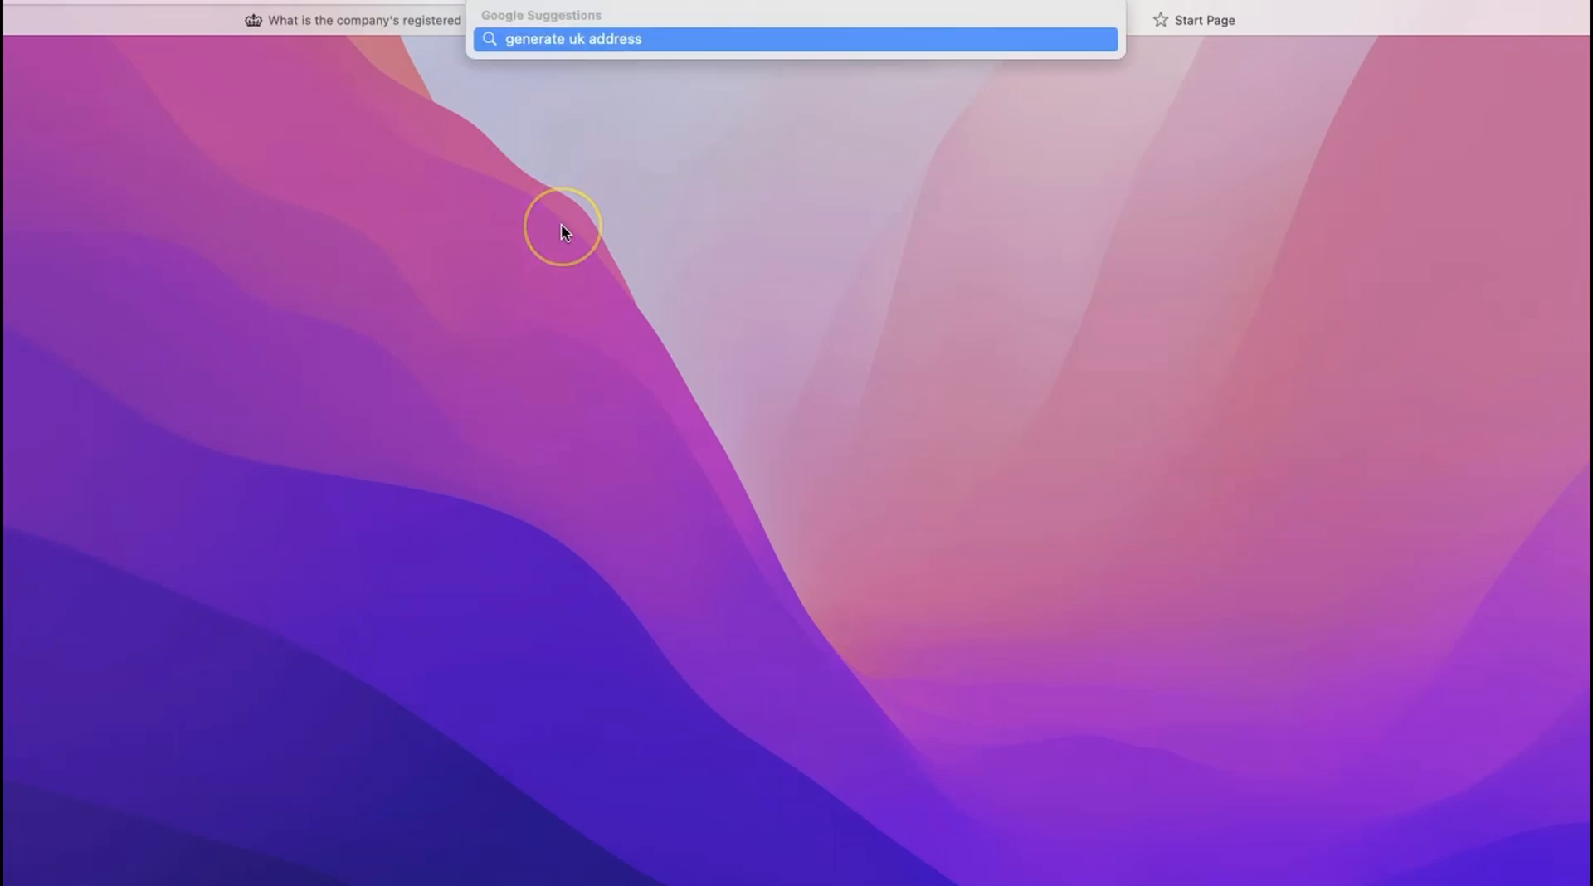
pyautogui.press('Return')
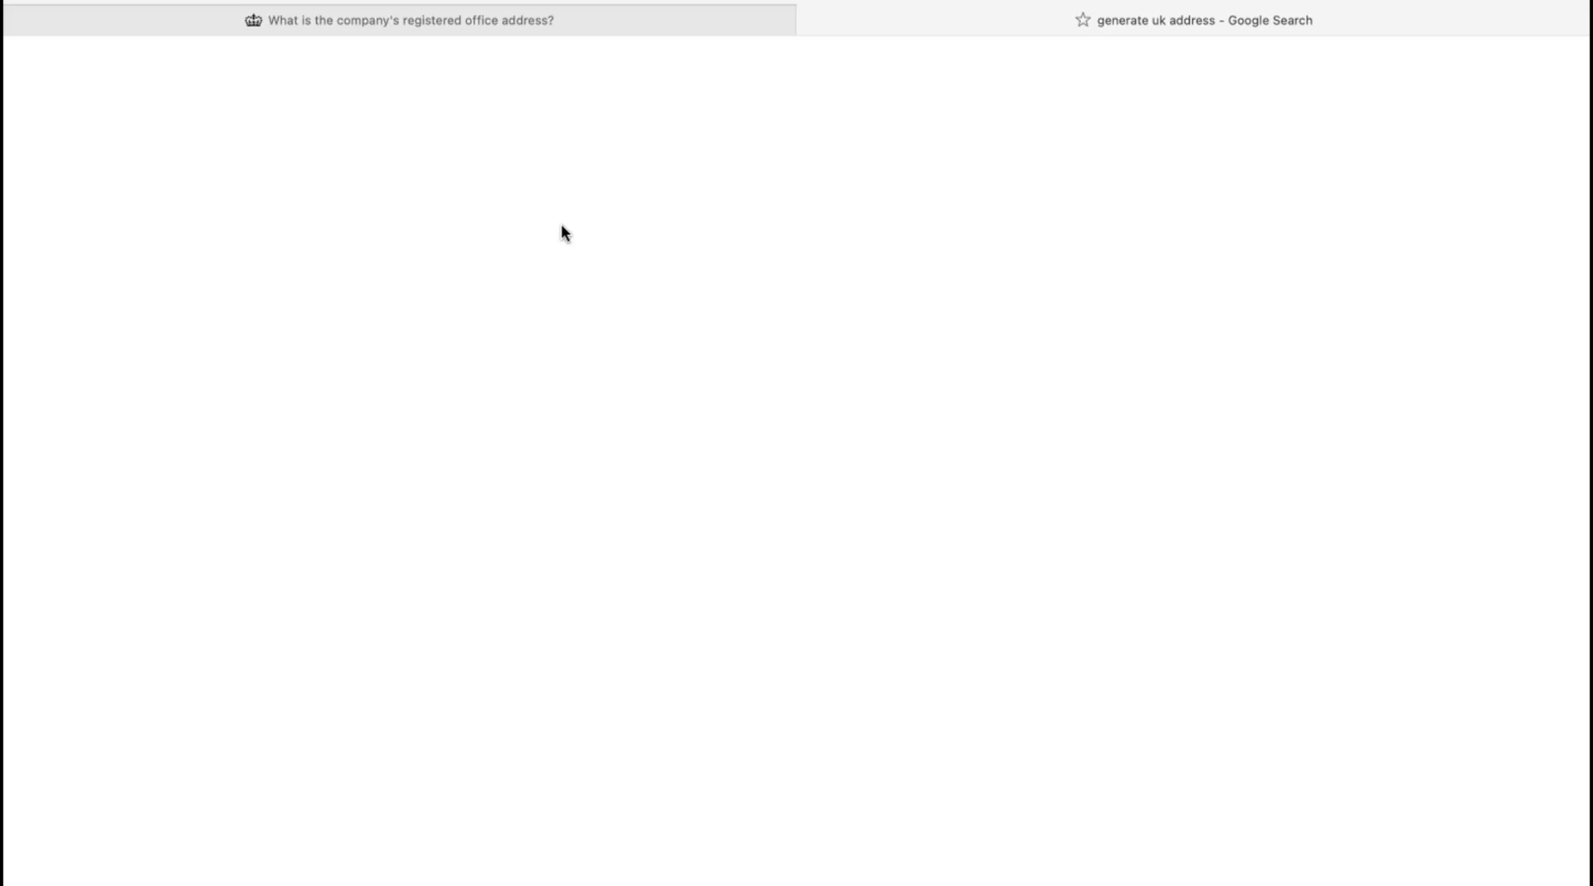
pyautogui.scroll(-6, 138, 491)
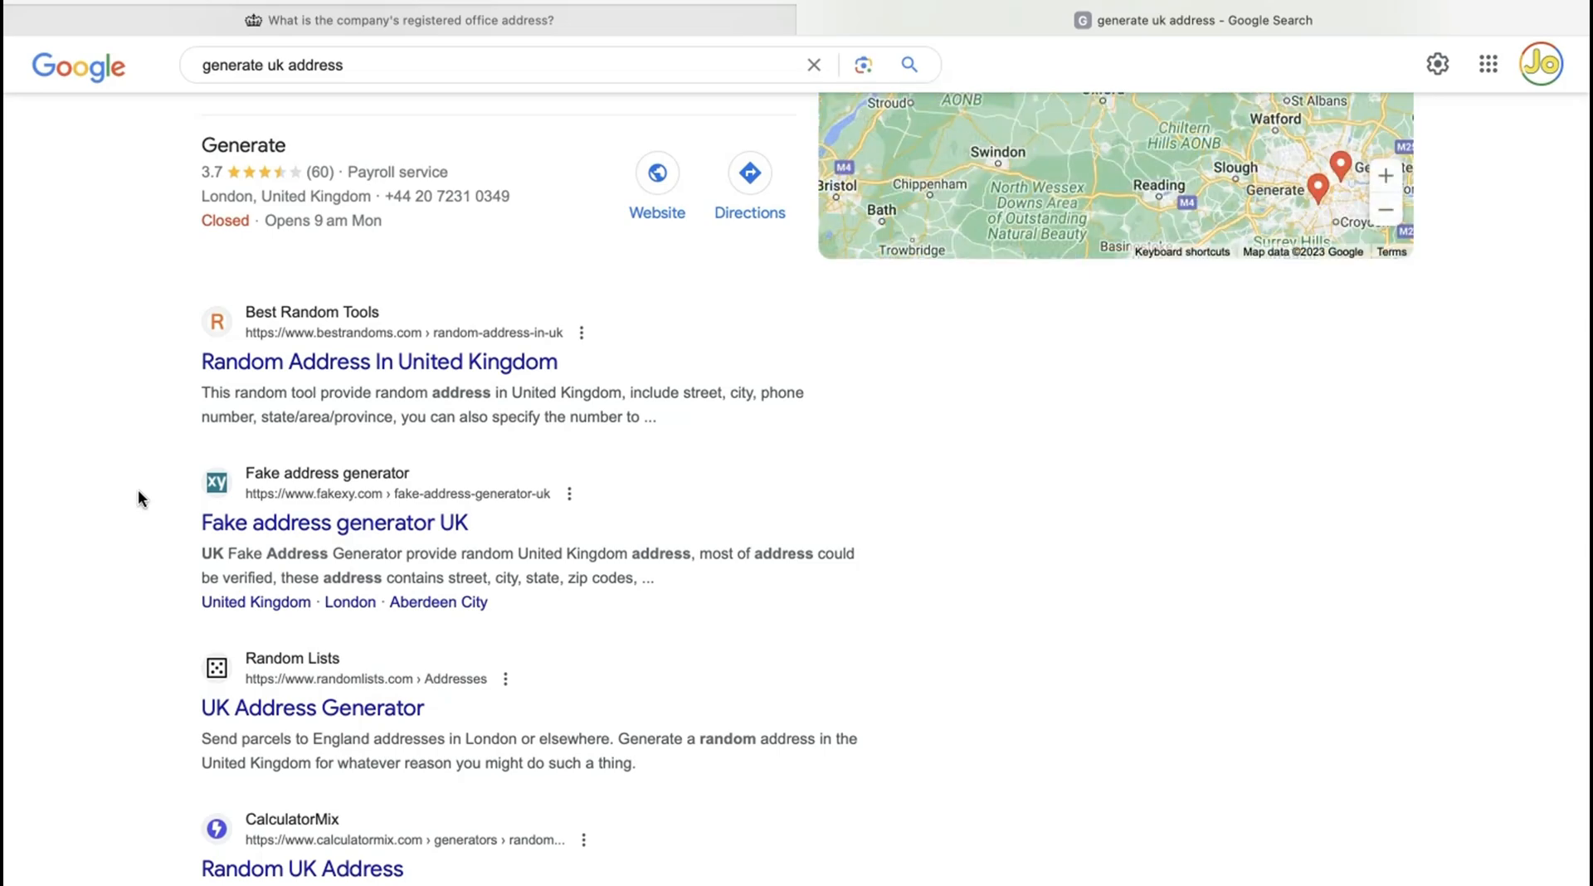
pyautogui.click(1088, 467)
pyautogui.click(1059, 520)
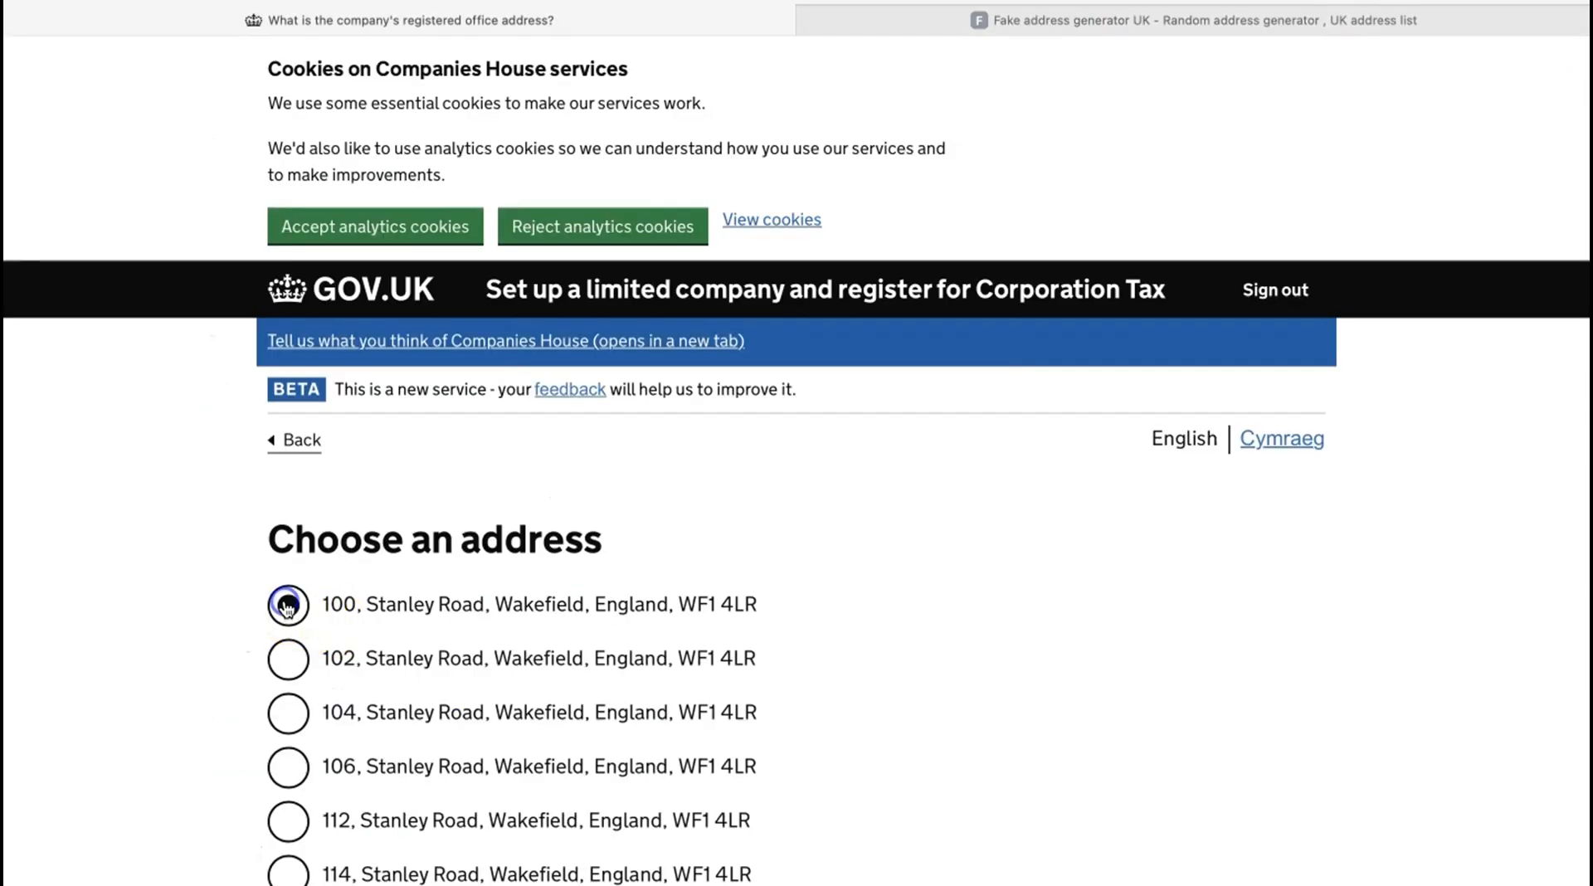
# Confirm the chosen registered office address and set England and Wales as the registration area
pyautogui.scroll(-10, 445, 705)
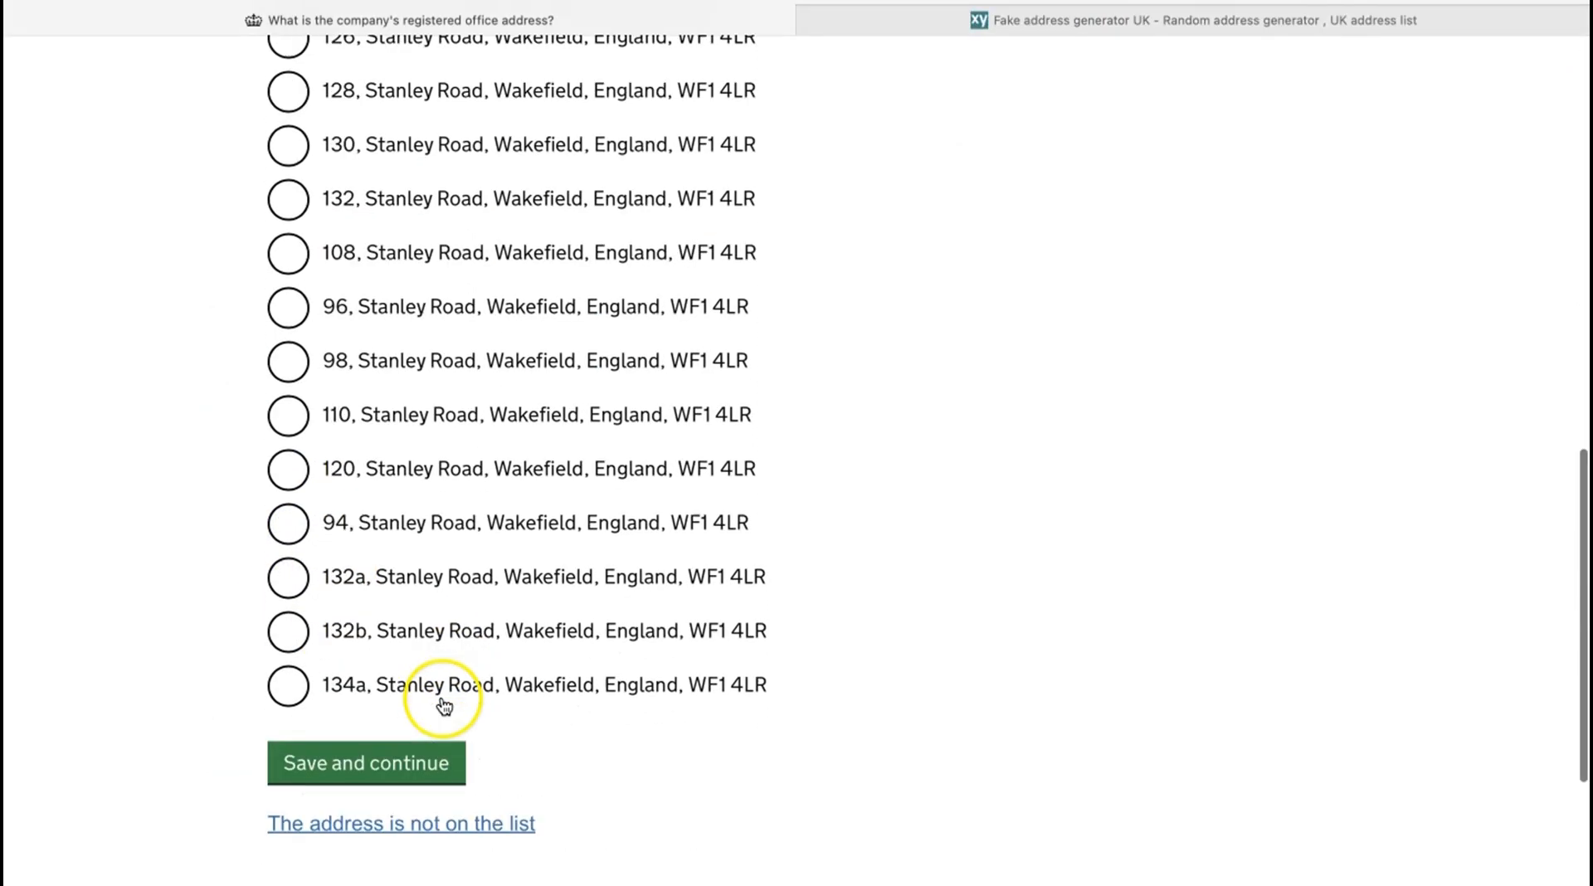
pyautogui.scroll(-5, 445, 706)
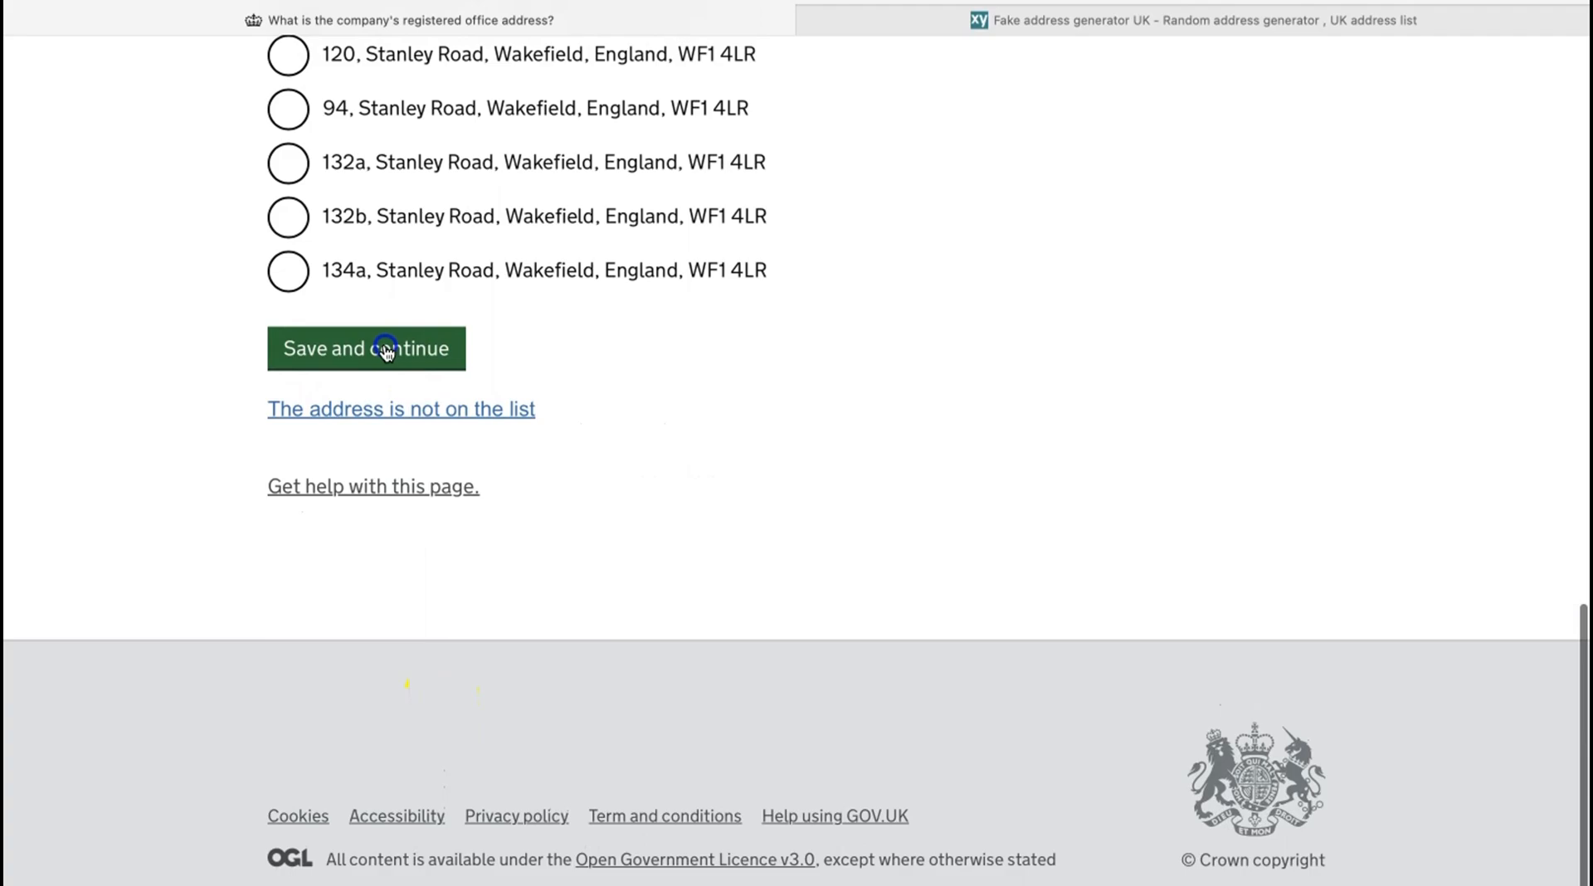
pyautogui.click(384, 348)
pyautogui.click(493, 589)
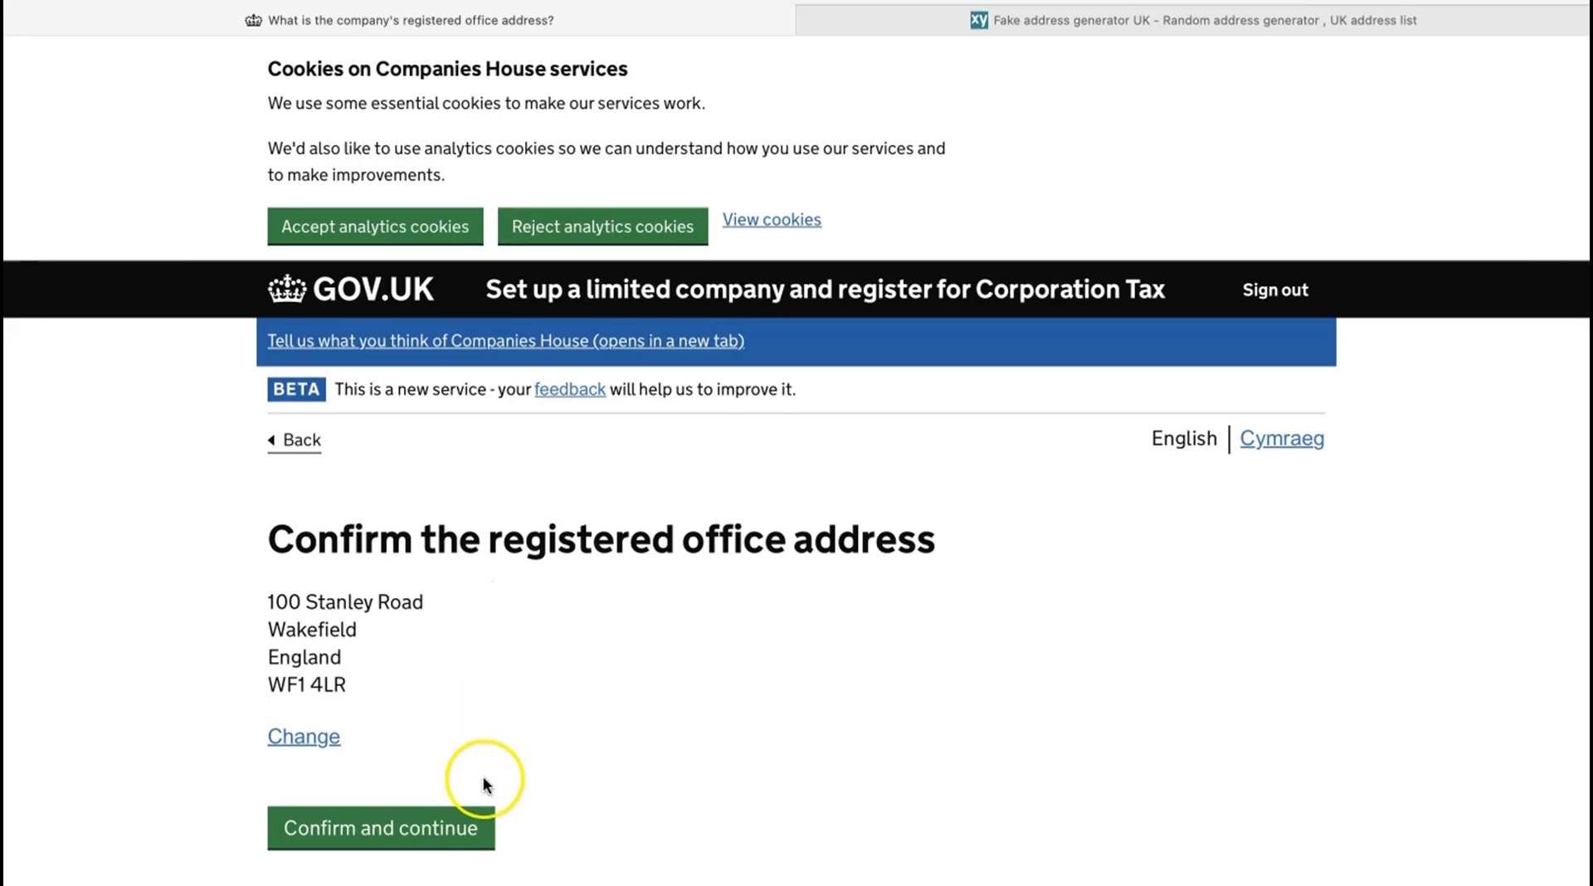
pyautogui.click(455, 827)
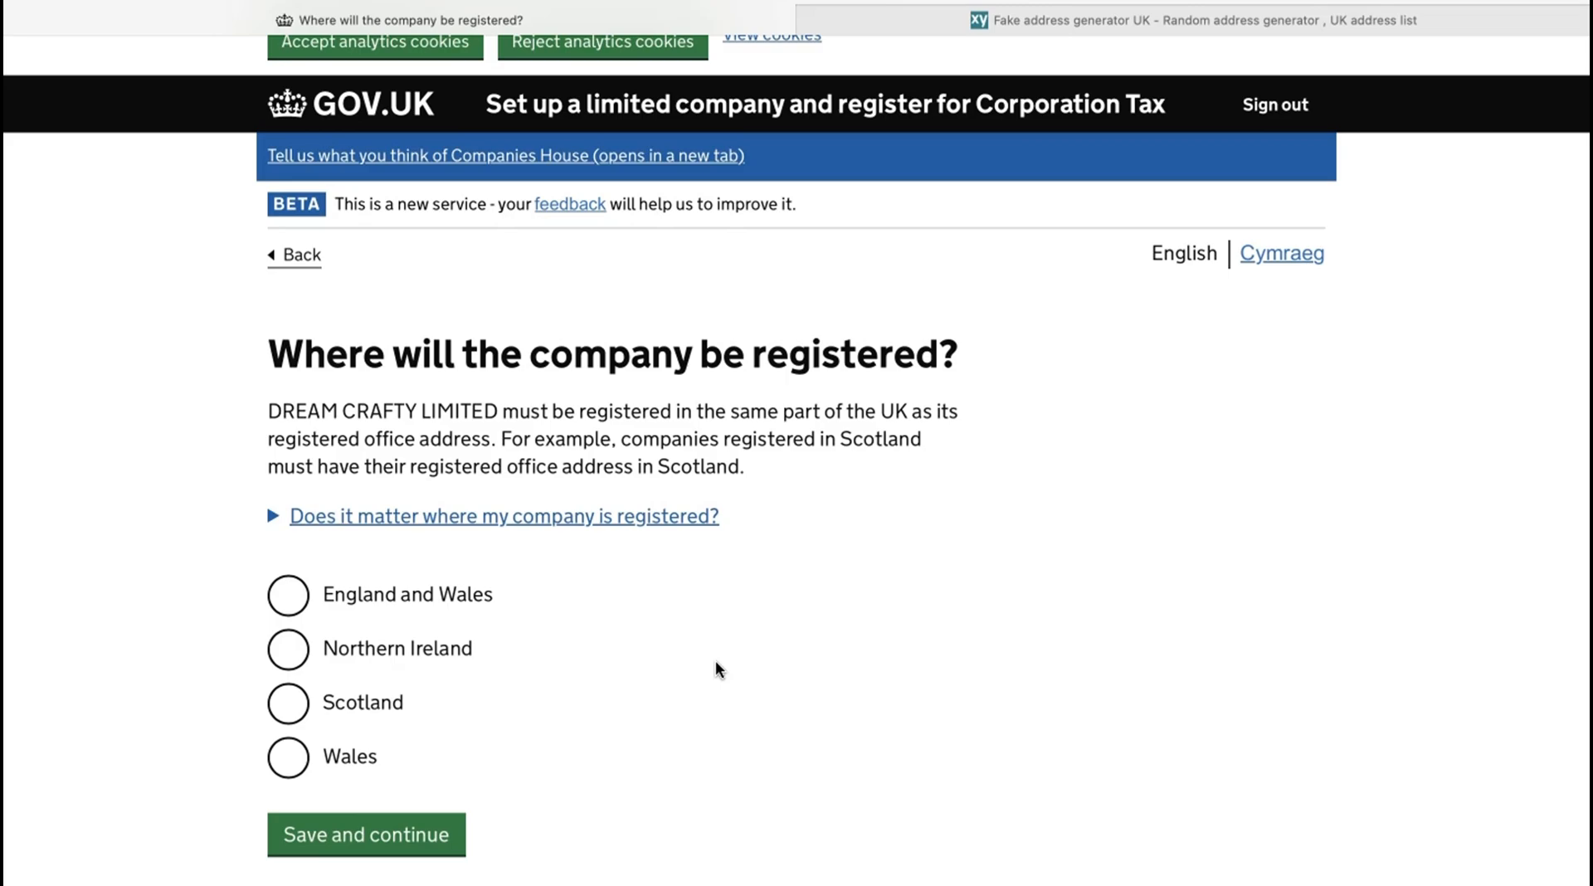
pyautogui.click(288, 595)
pyautogui.click(344, 838)
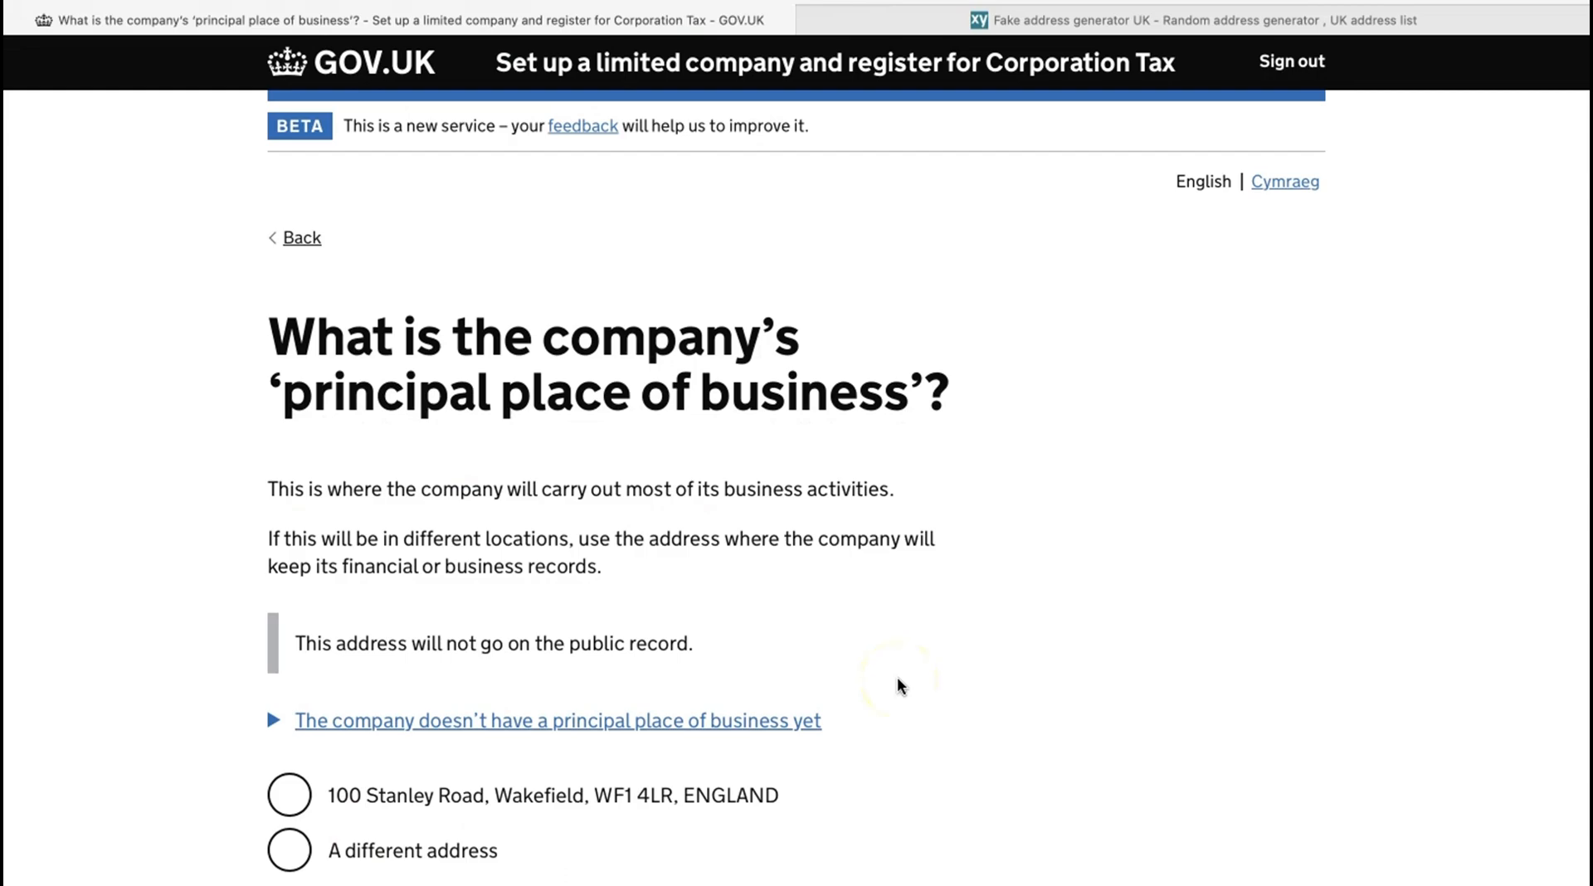
# Use the Stanley Road address as principal place of business, submit the contact email, and answer No to replacing a business
pyautogui.click(304, 807)
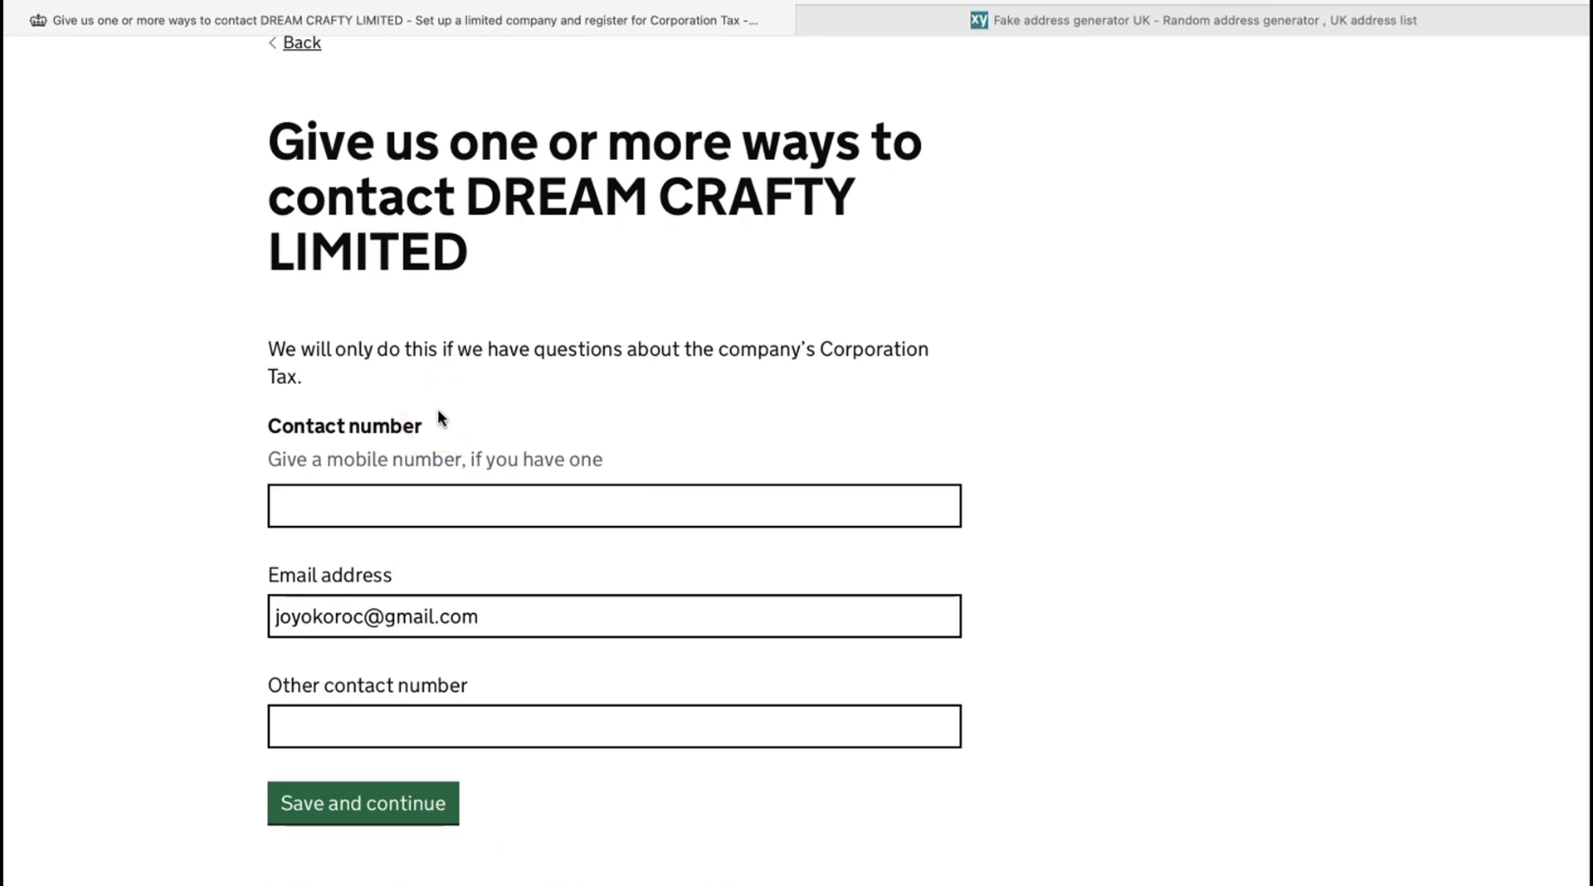
pyautogui.click(464, 517)
pyautogui.click(275, 597)
pyautogui.click(395, 816)
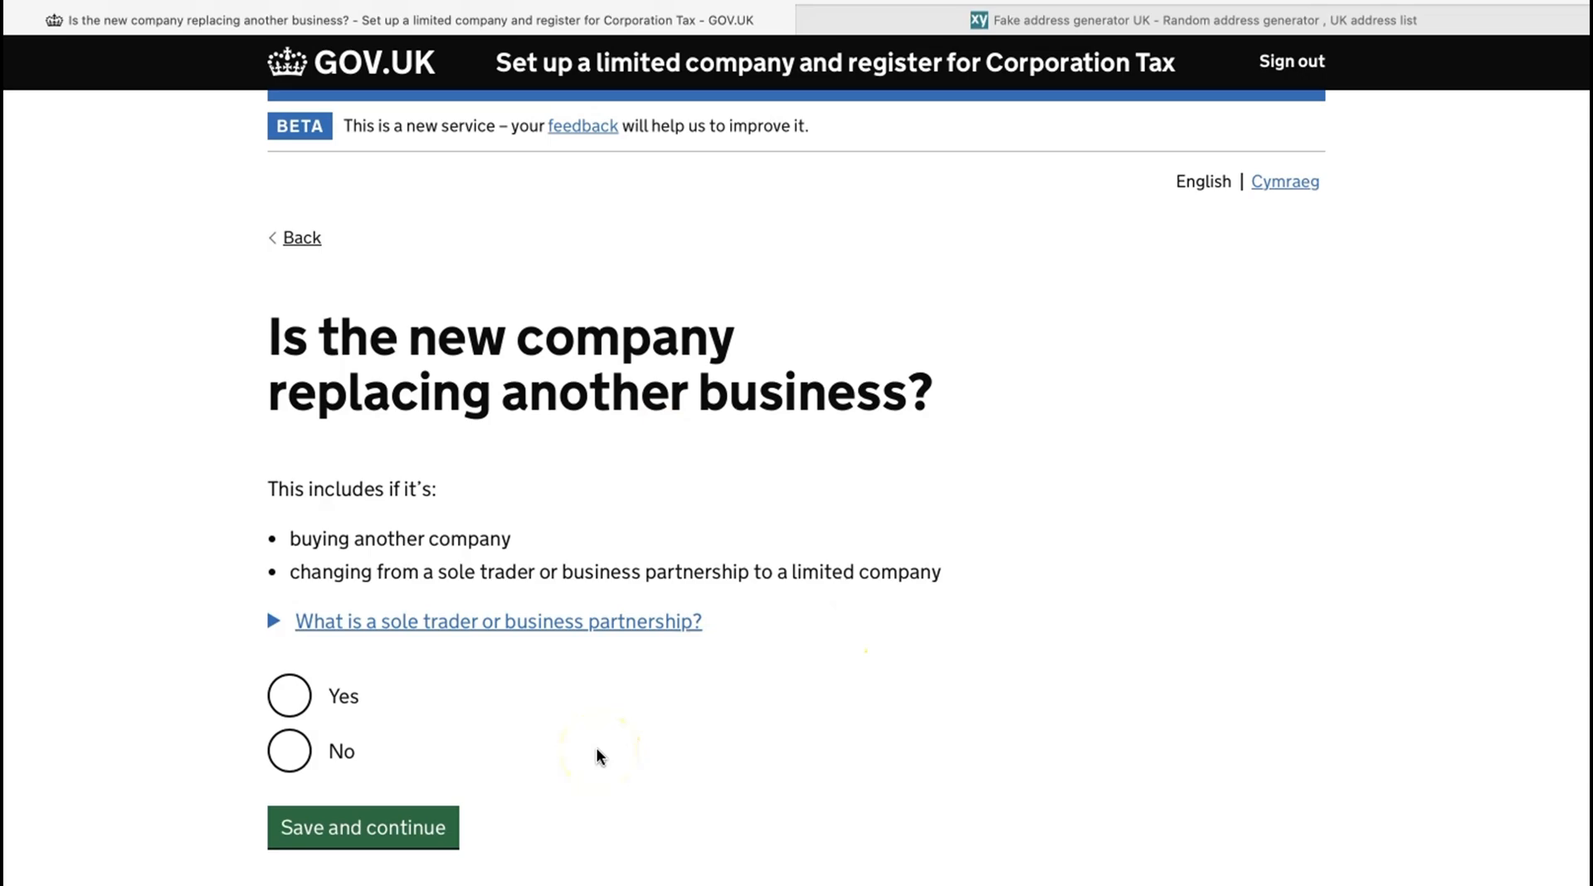
pyautogui.click(289, 751)
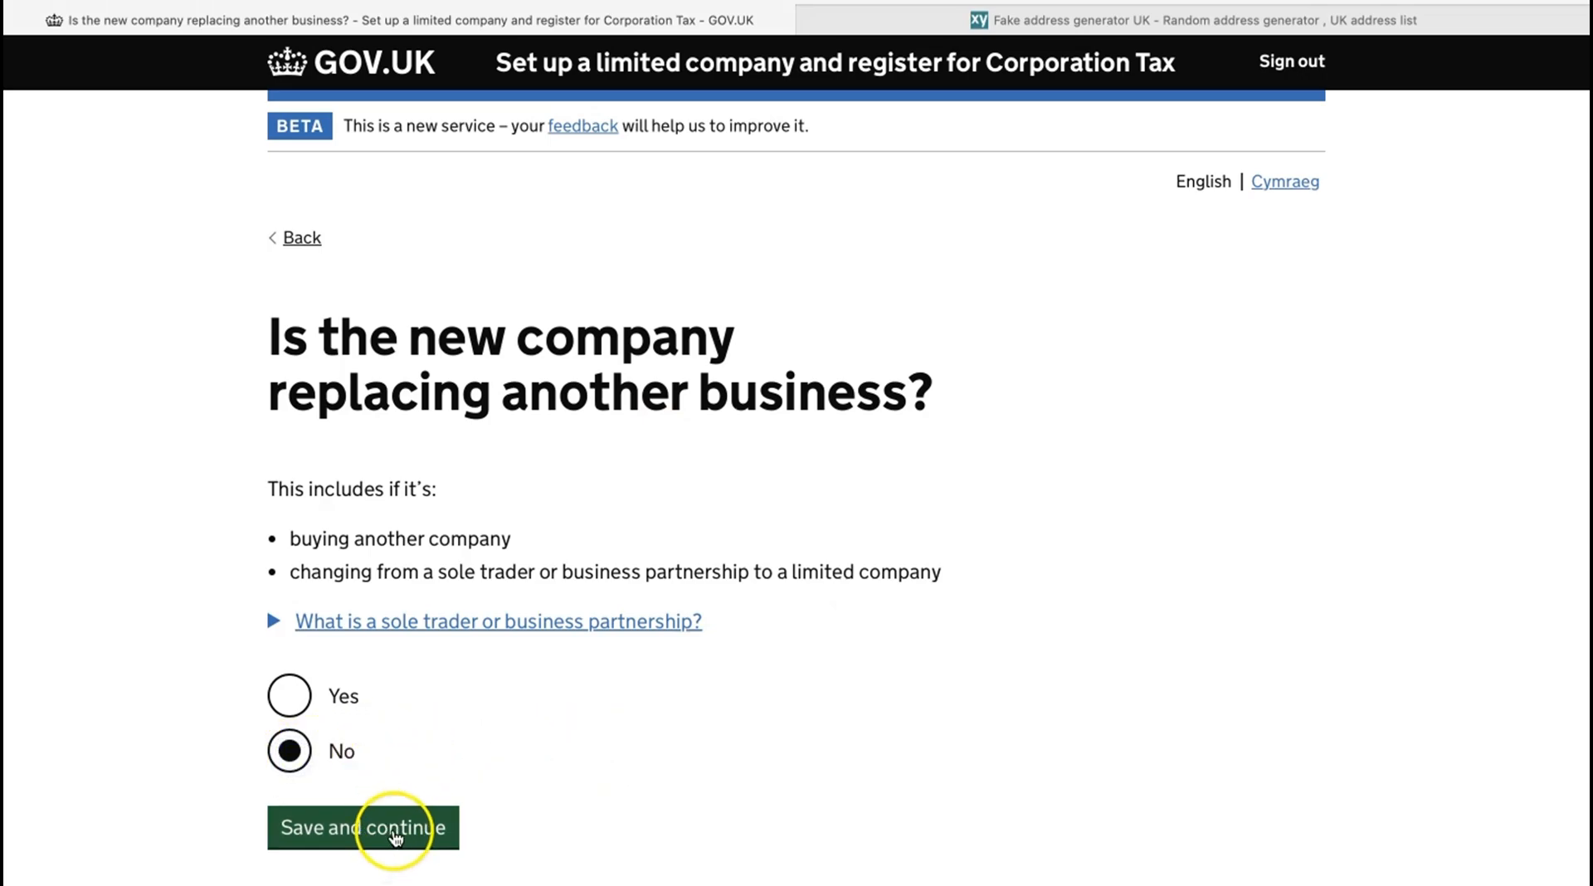
pyautogui.click(393, 827)
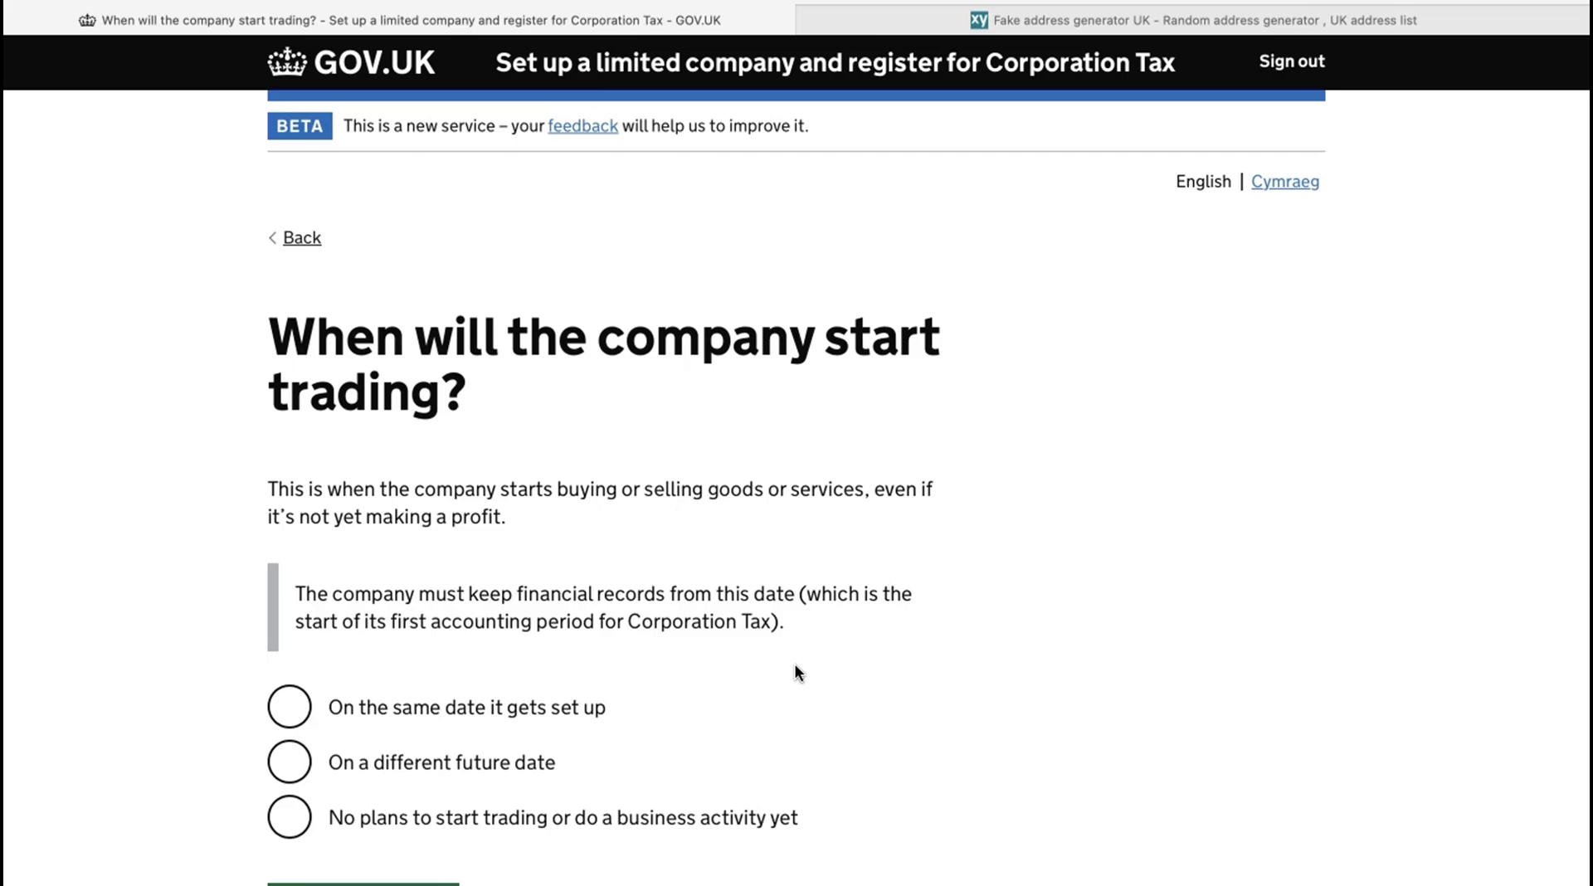
# Start trading on the setup date and confirm Information technology consultancy activities (62020) as the business activity
pyautogui.click(289, 707)
pyautogui.click(363, 884)
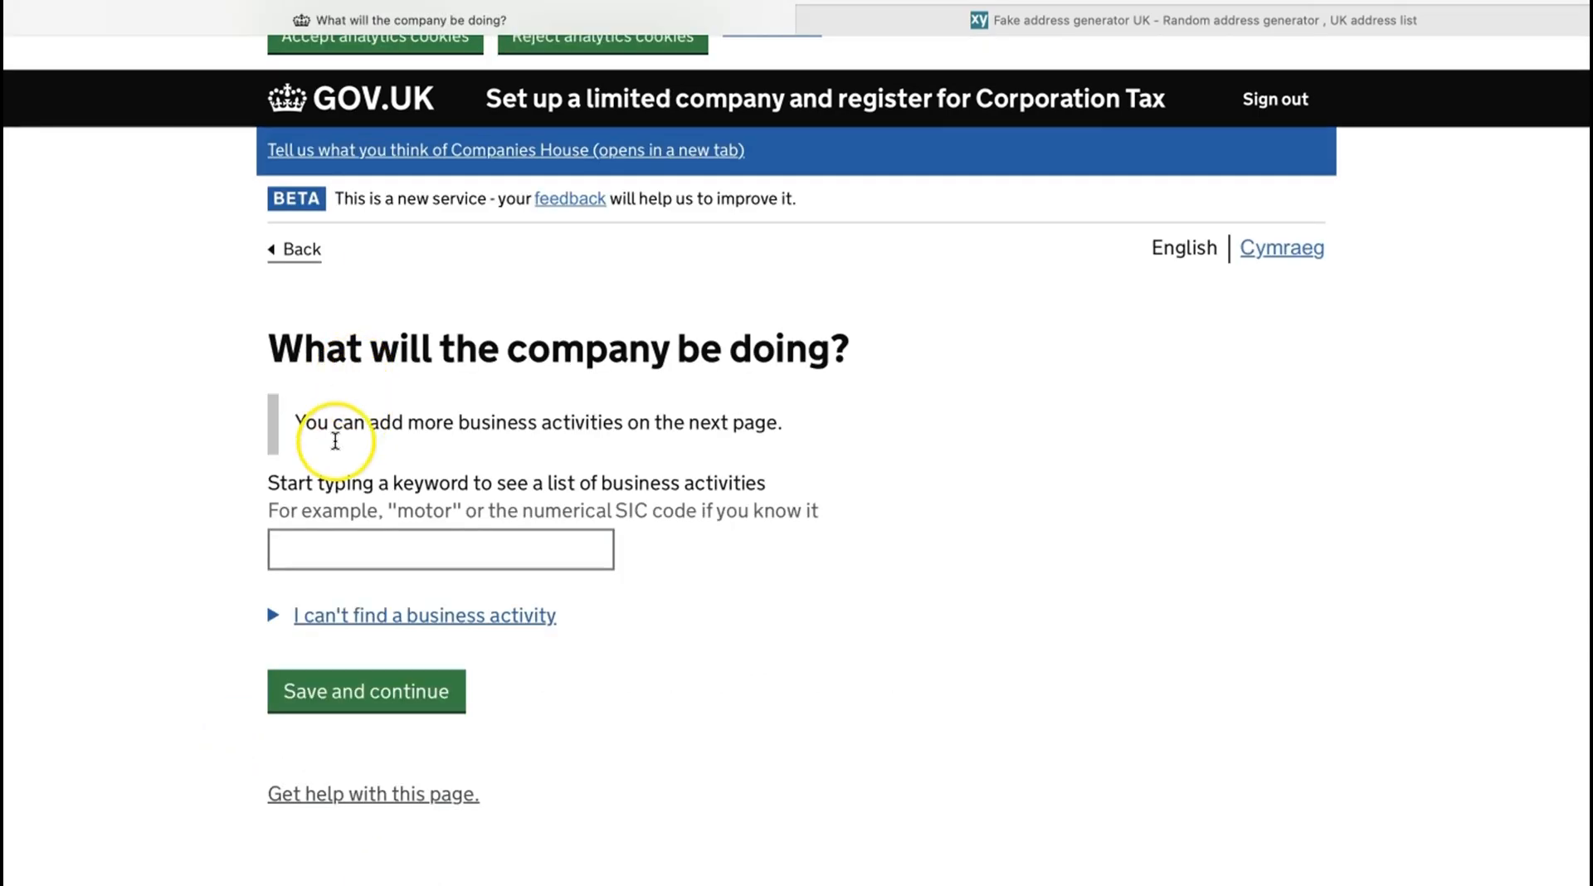
pyautogui.click(346, 550)
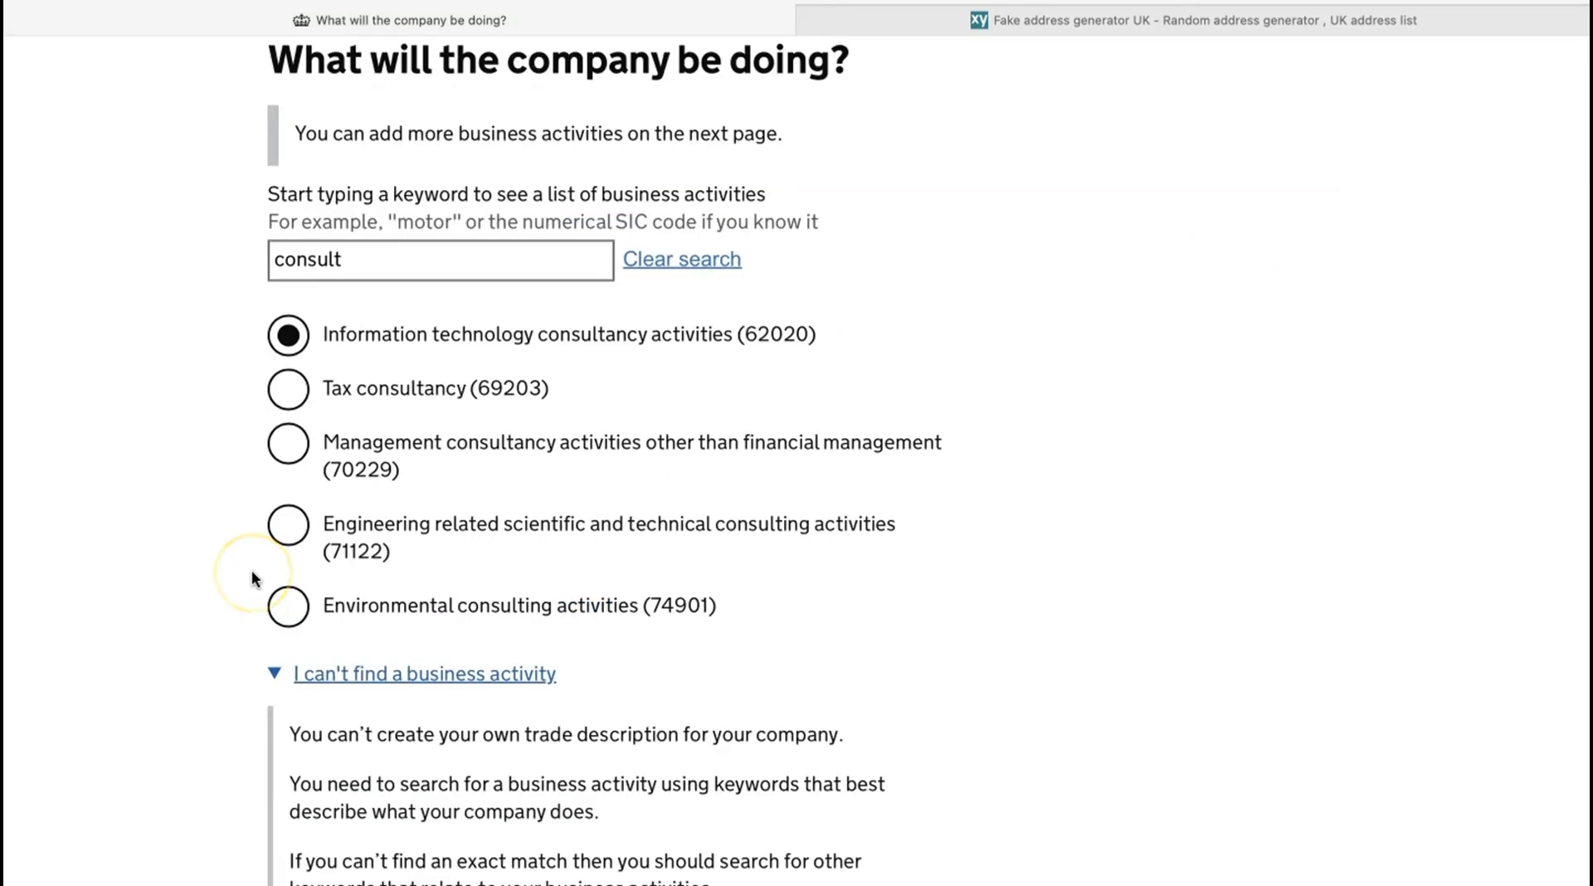
pyautogui.scroll(-5, 251, 571)
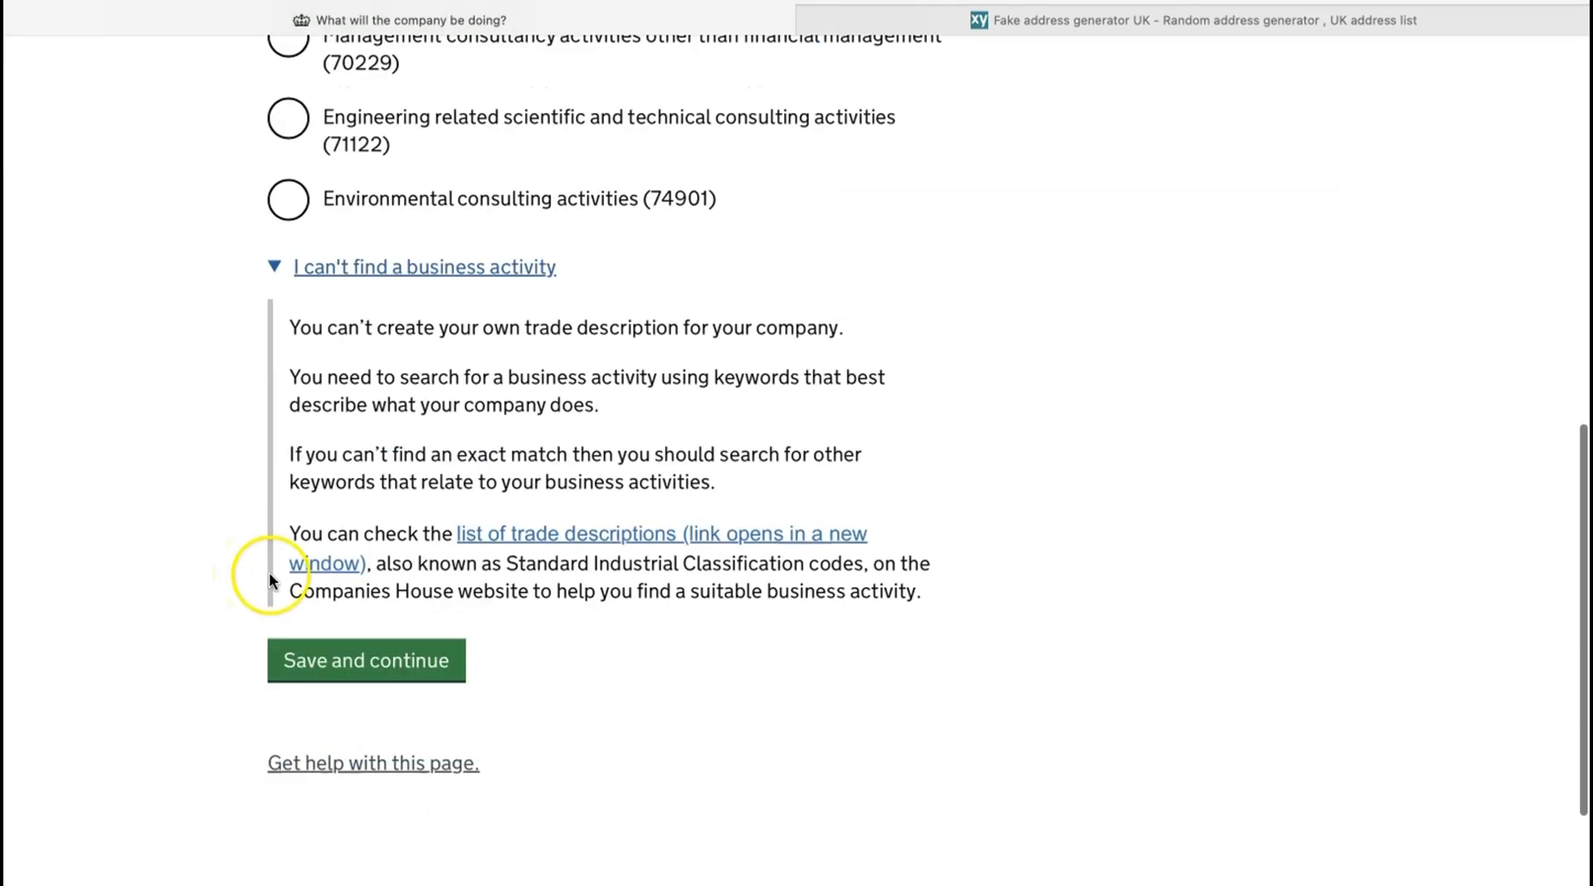
pyautogui.click(358, 662)
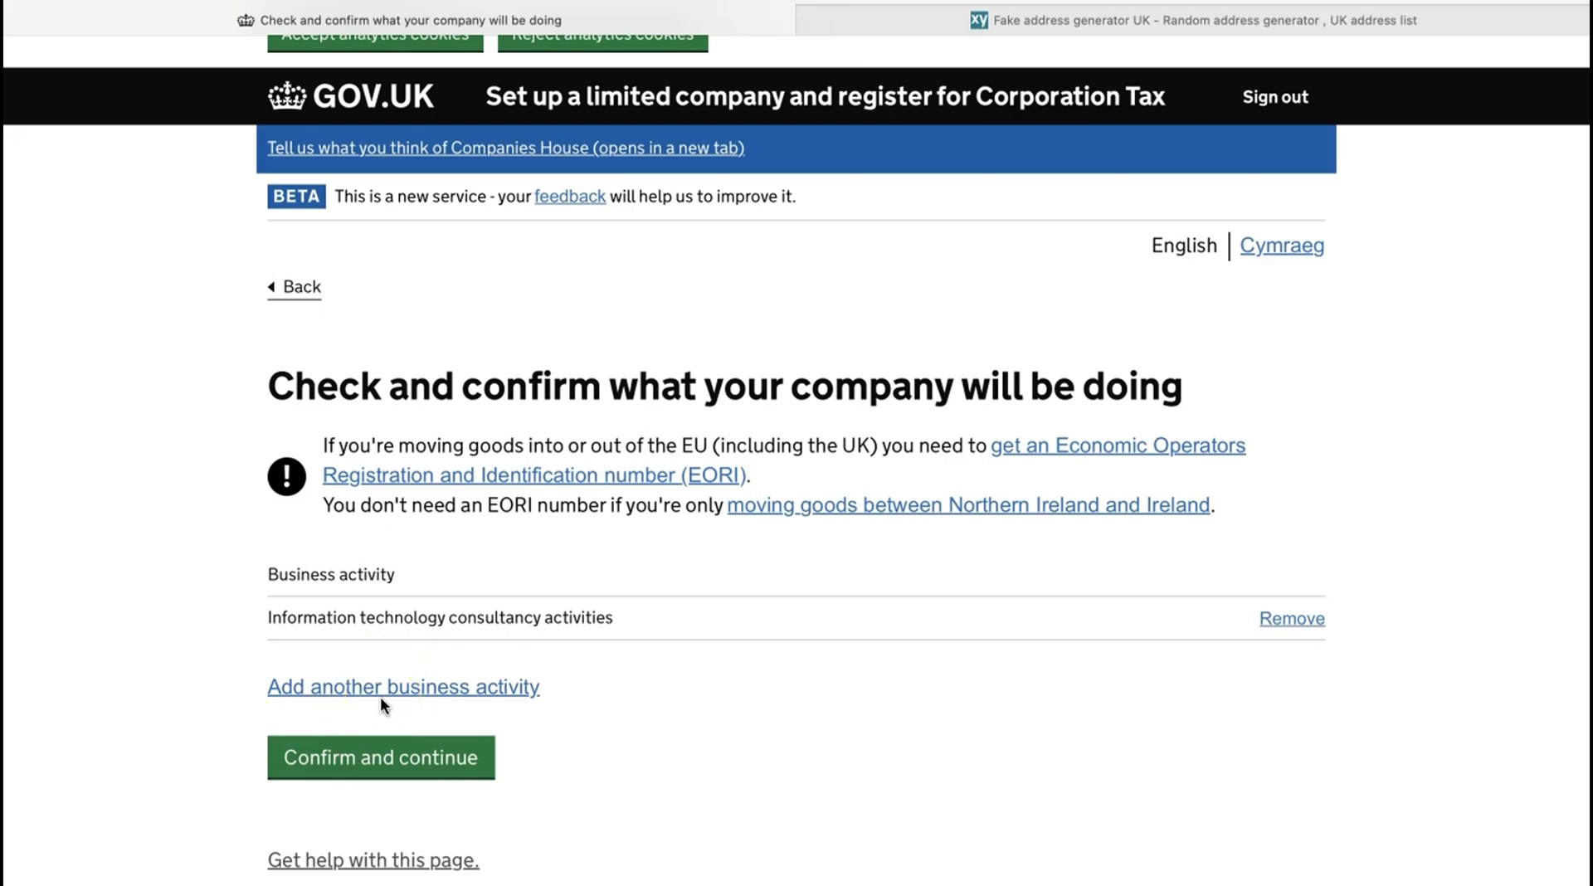
pyautogui.click(425, 760)
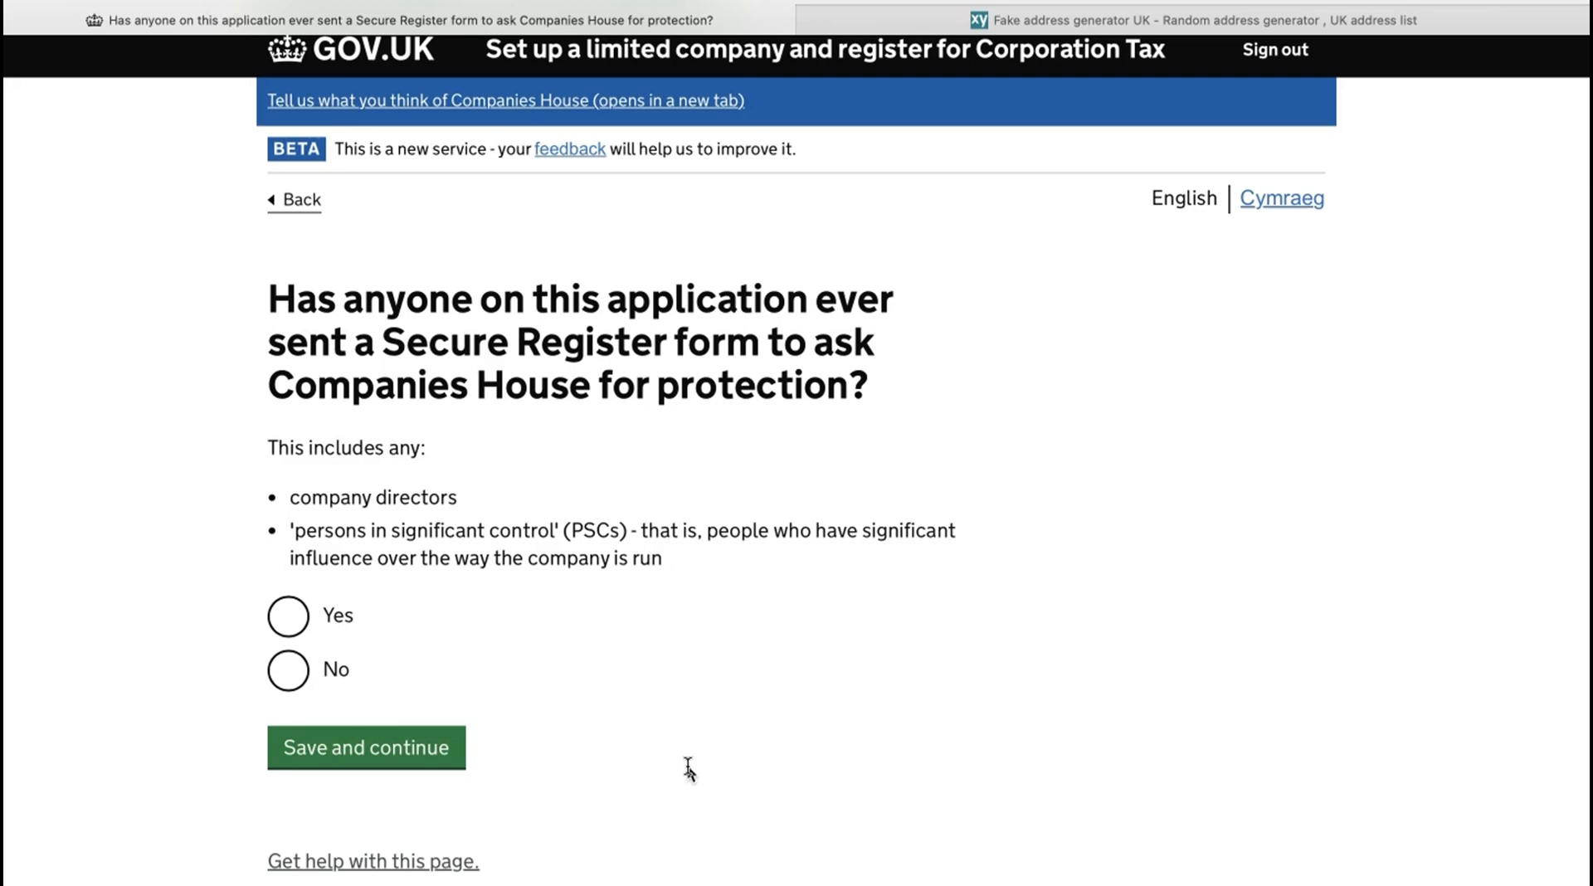
# Answer No to Secure Register protection and No to the director having used a different name
pyautogui.click(287, 669)
pyautogui.click(358, 739)
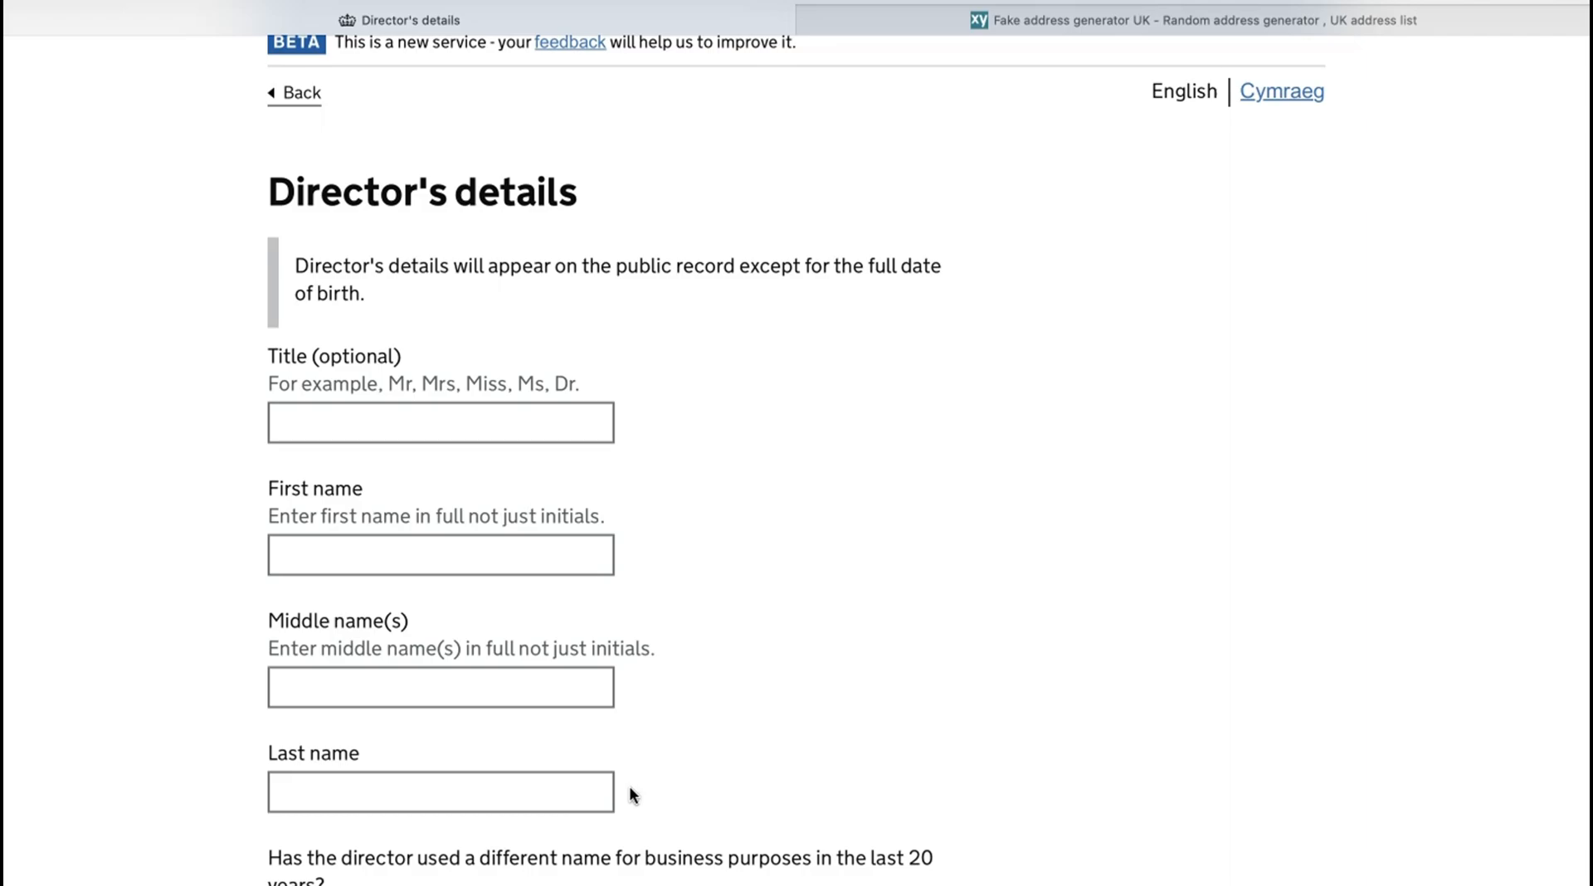
pyautogui.scroll(-2, 630, 793)
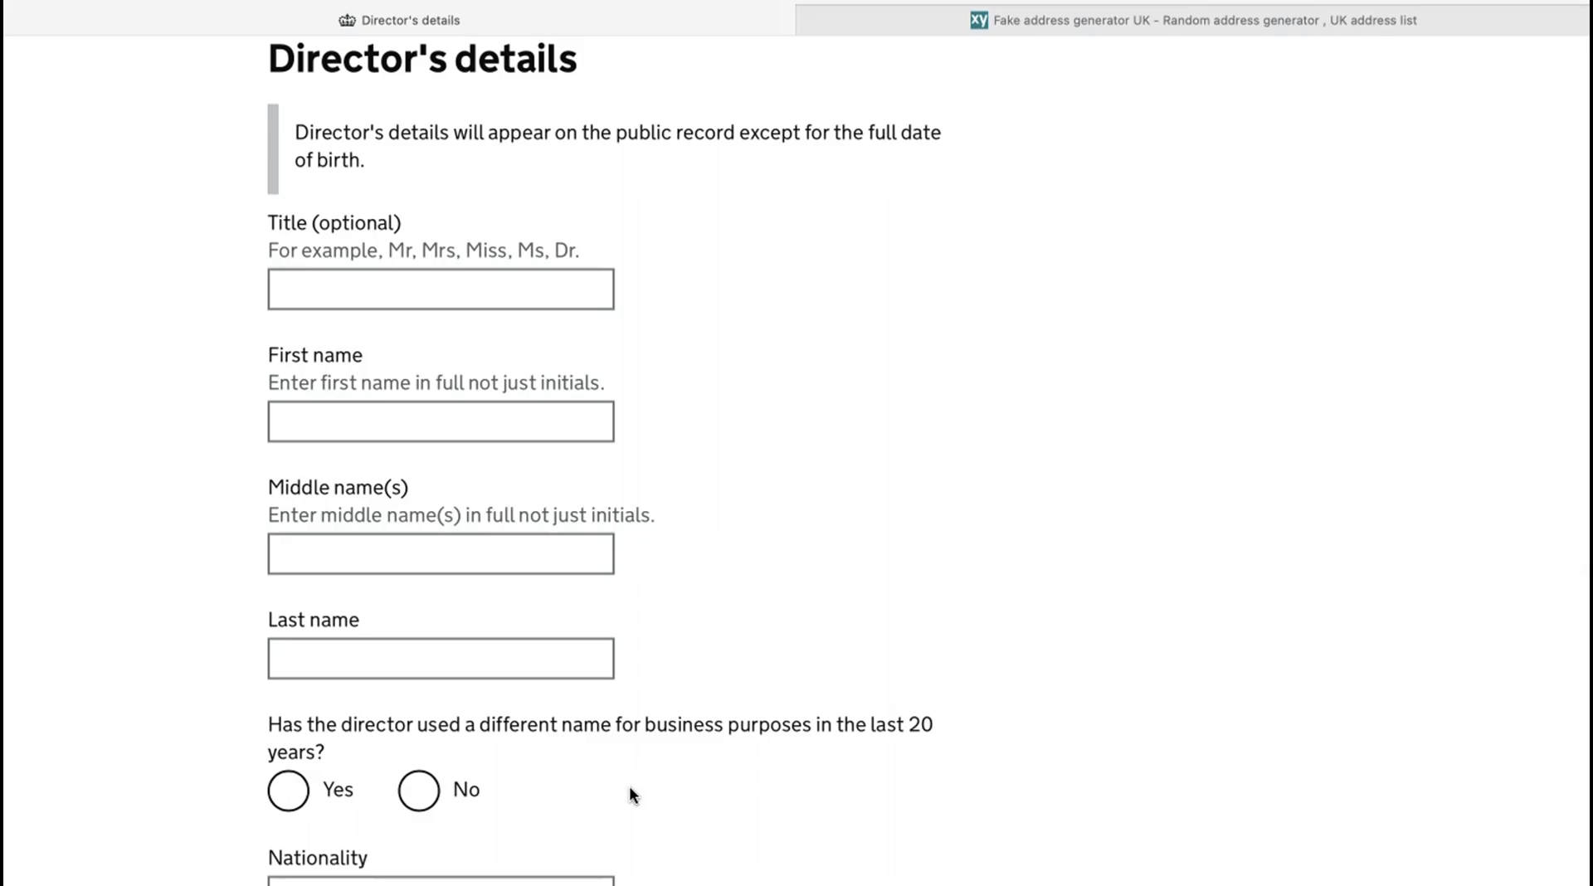
pyautogui.click(276, 624)
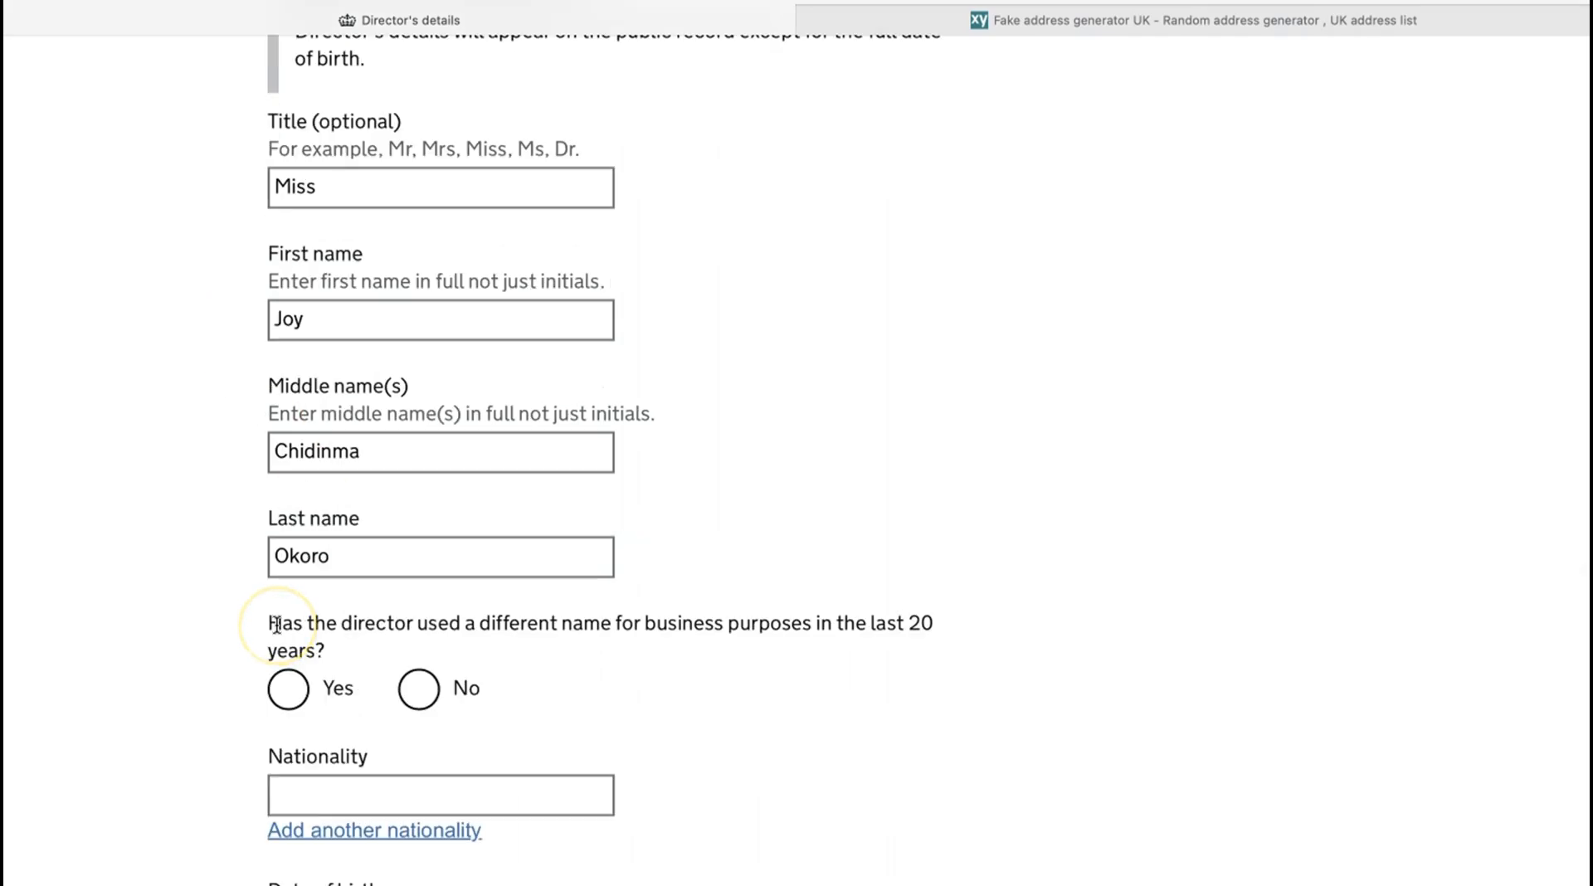
pyautogui.moveTo(276, 624); pyautogui.dragTo(349, 649)
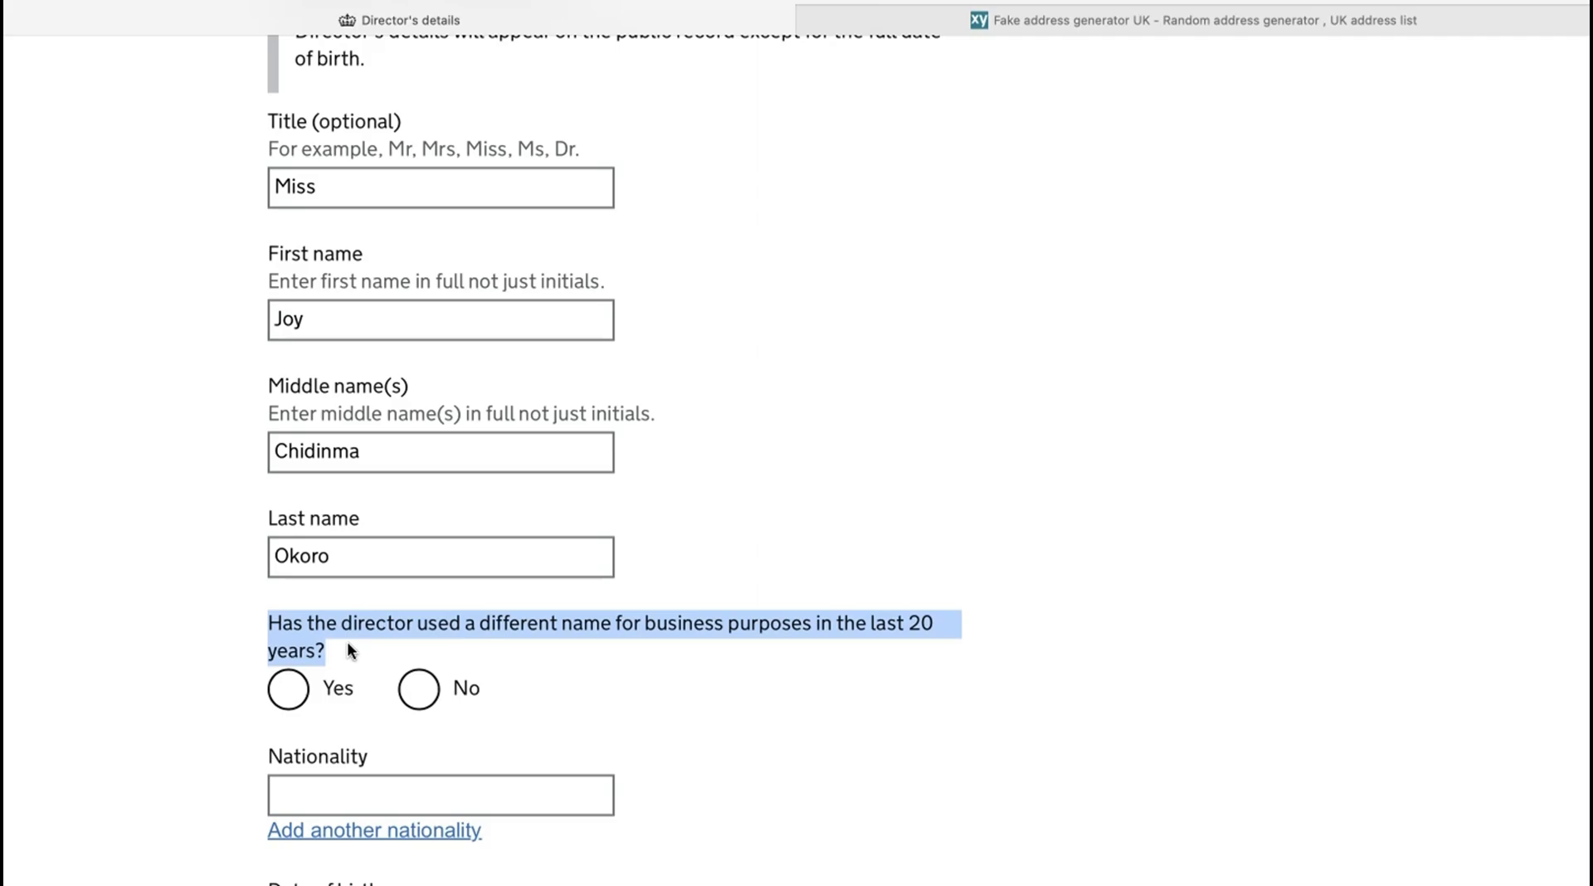
pyautogui.click(418, 689)
pyautogui.click(403, 785)
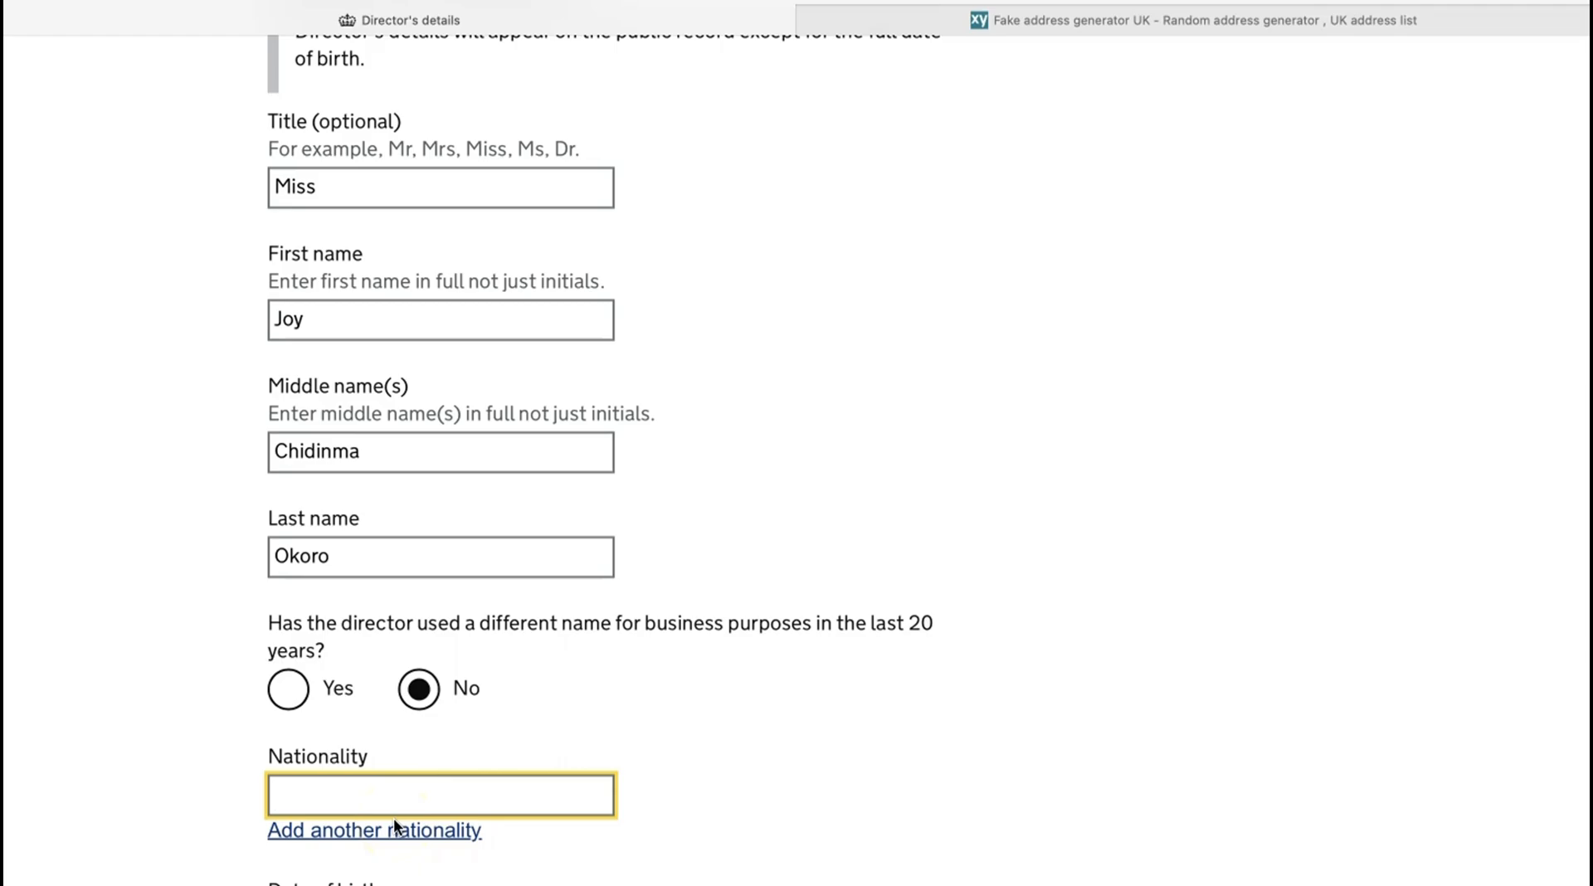
# Reconfirm No for previous names and set the director's job title to Director
pyautogui.scroll(-1, 394, 818)
pyautogui.click(415, 605)
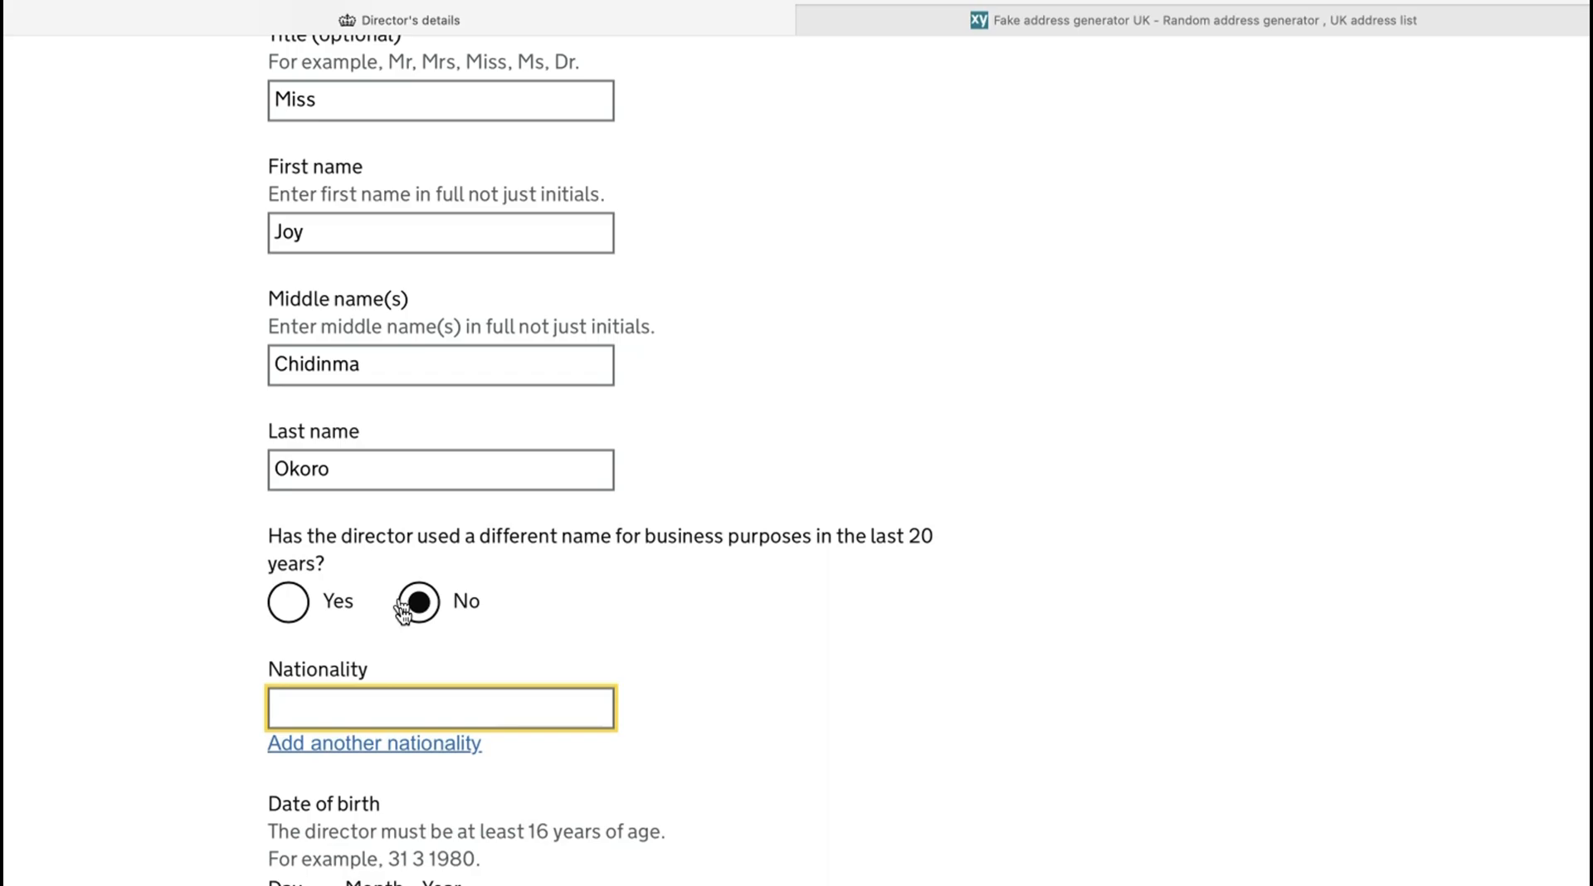
pyautogui.scroll(-9, 525, 350)
pyautogui.click(450, 292)
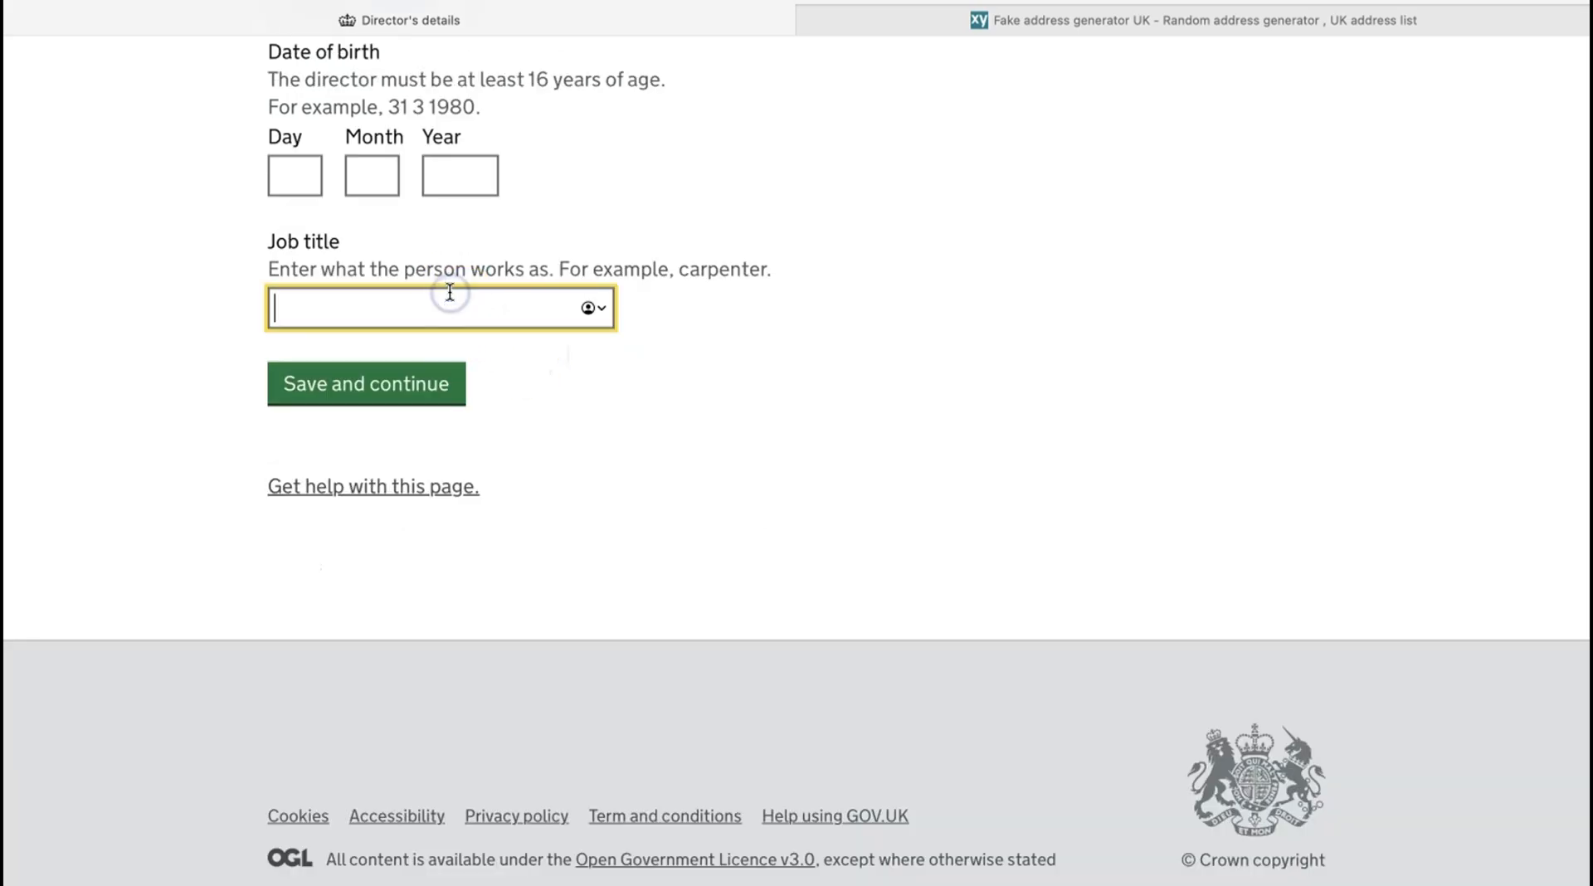
pyautogui.write('DIRECT')
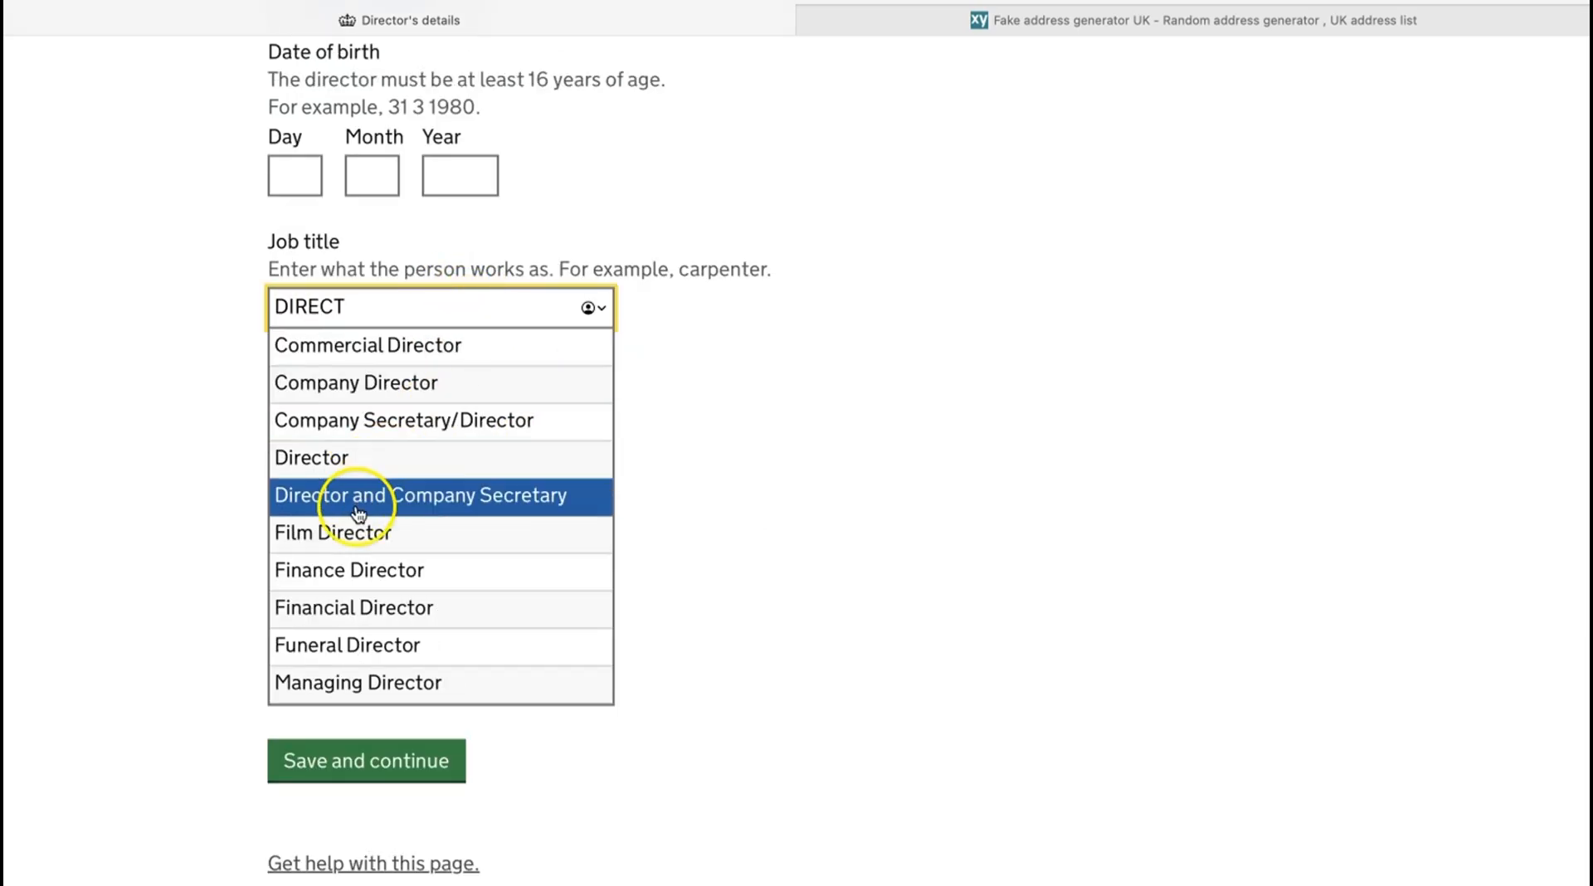
pyautogui.click(365, 462)
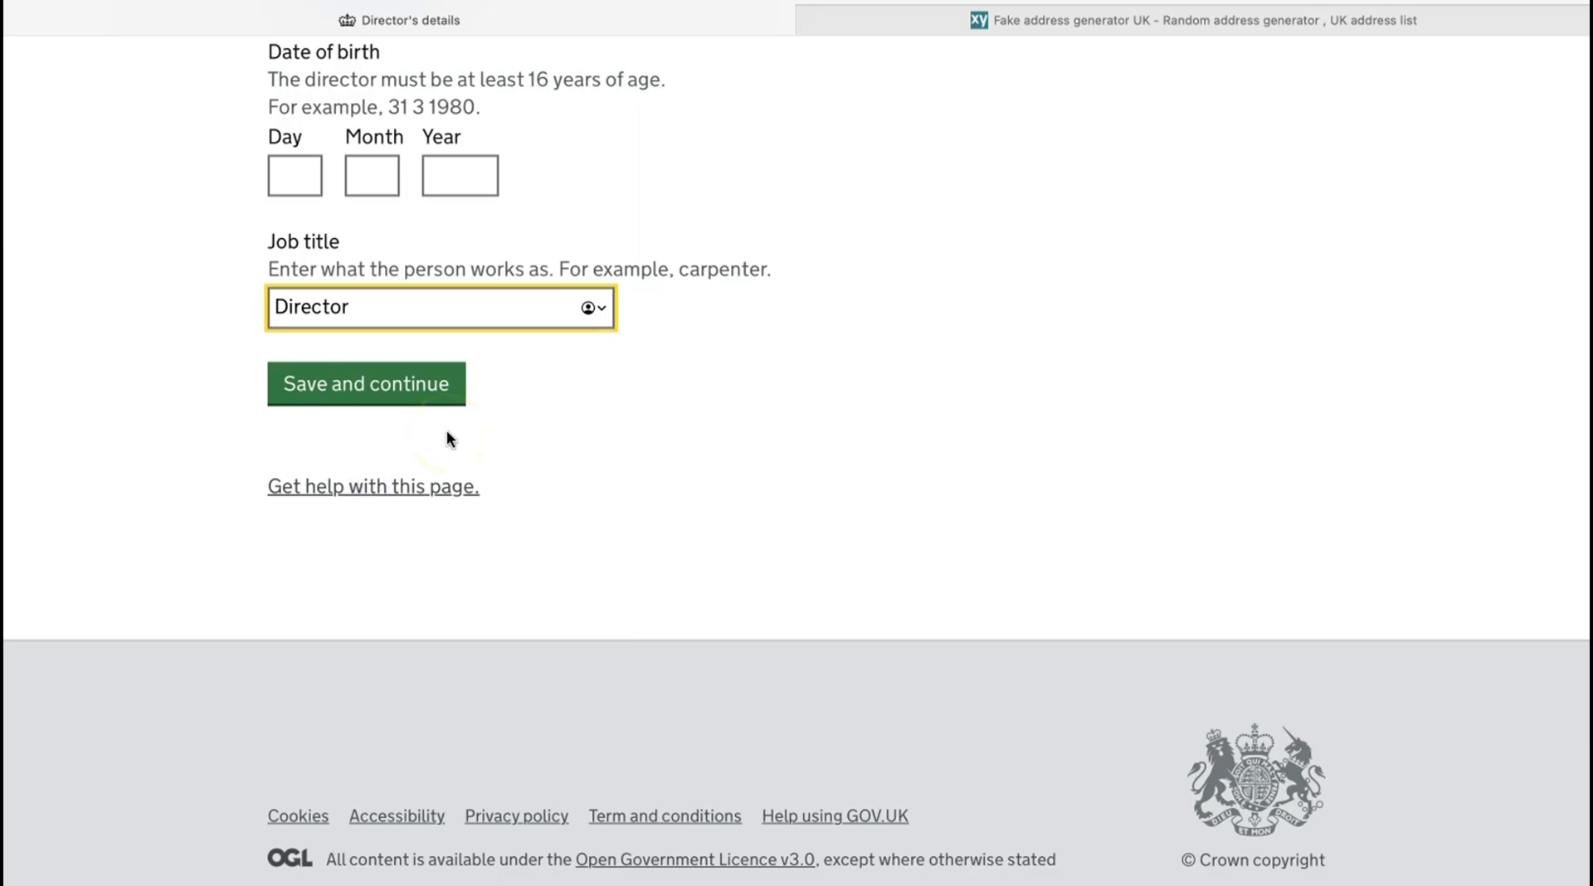
pyautogui.click(307, 182)
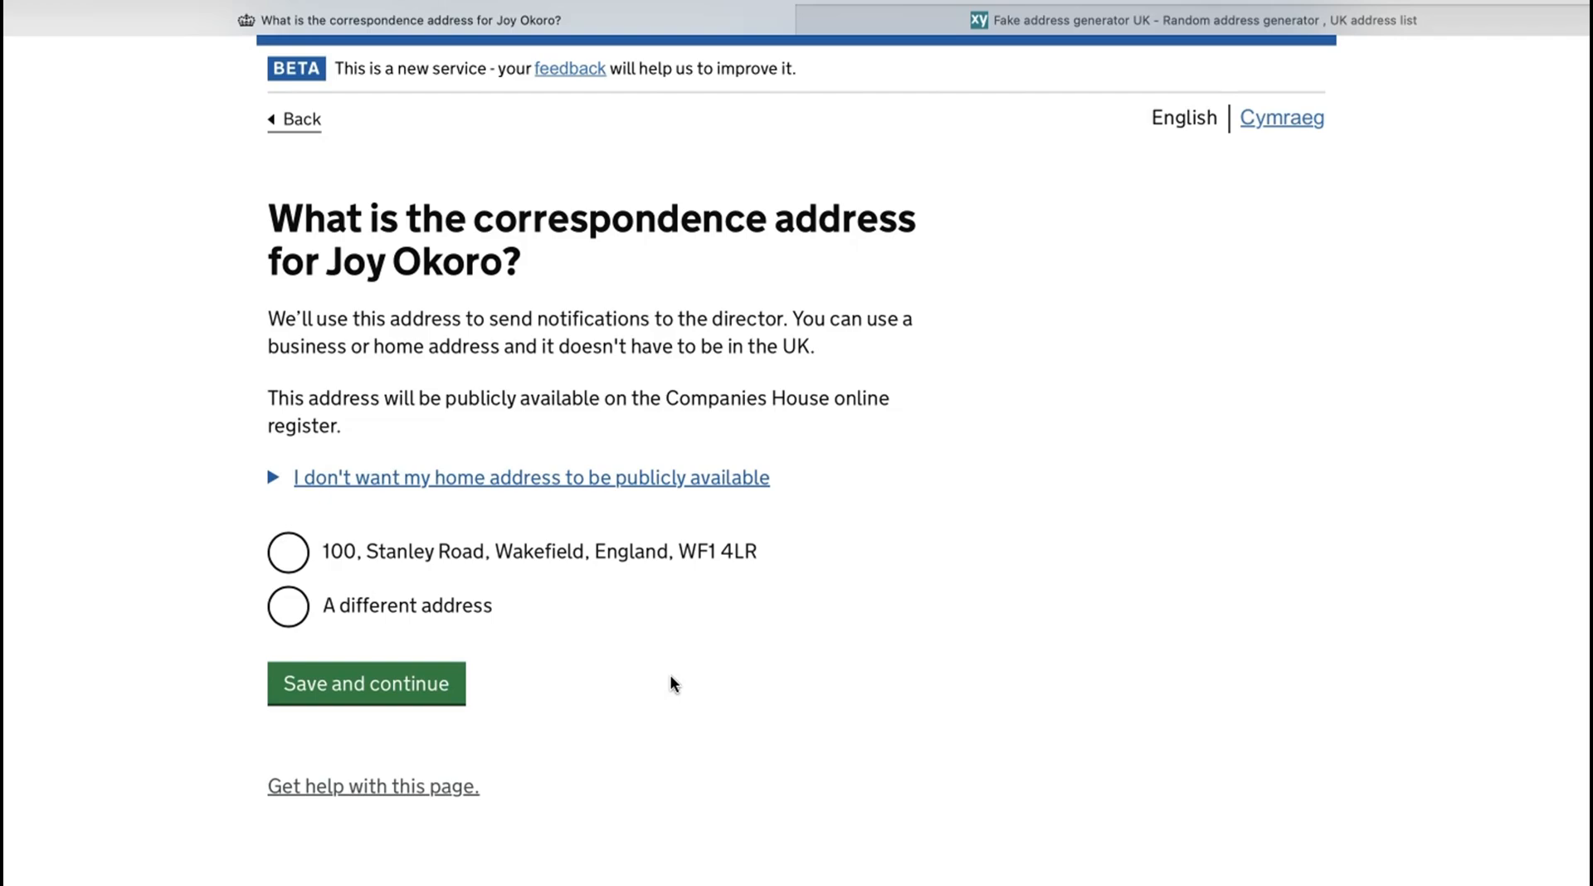
# Use the Stanley Road address as the director's correspondence and home address
pyautogui.click(288, 553)
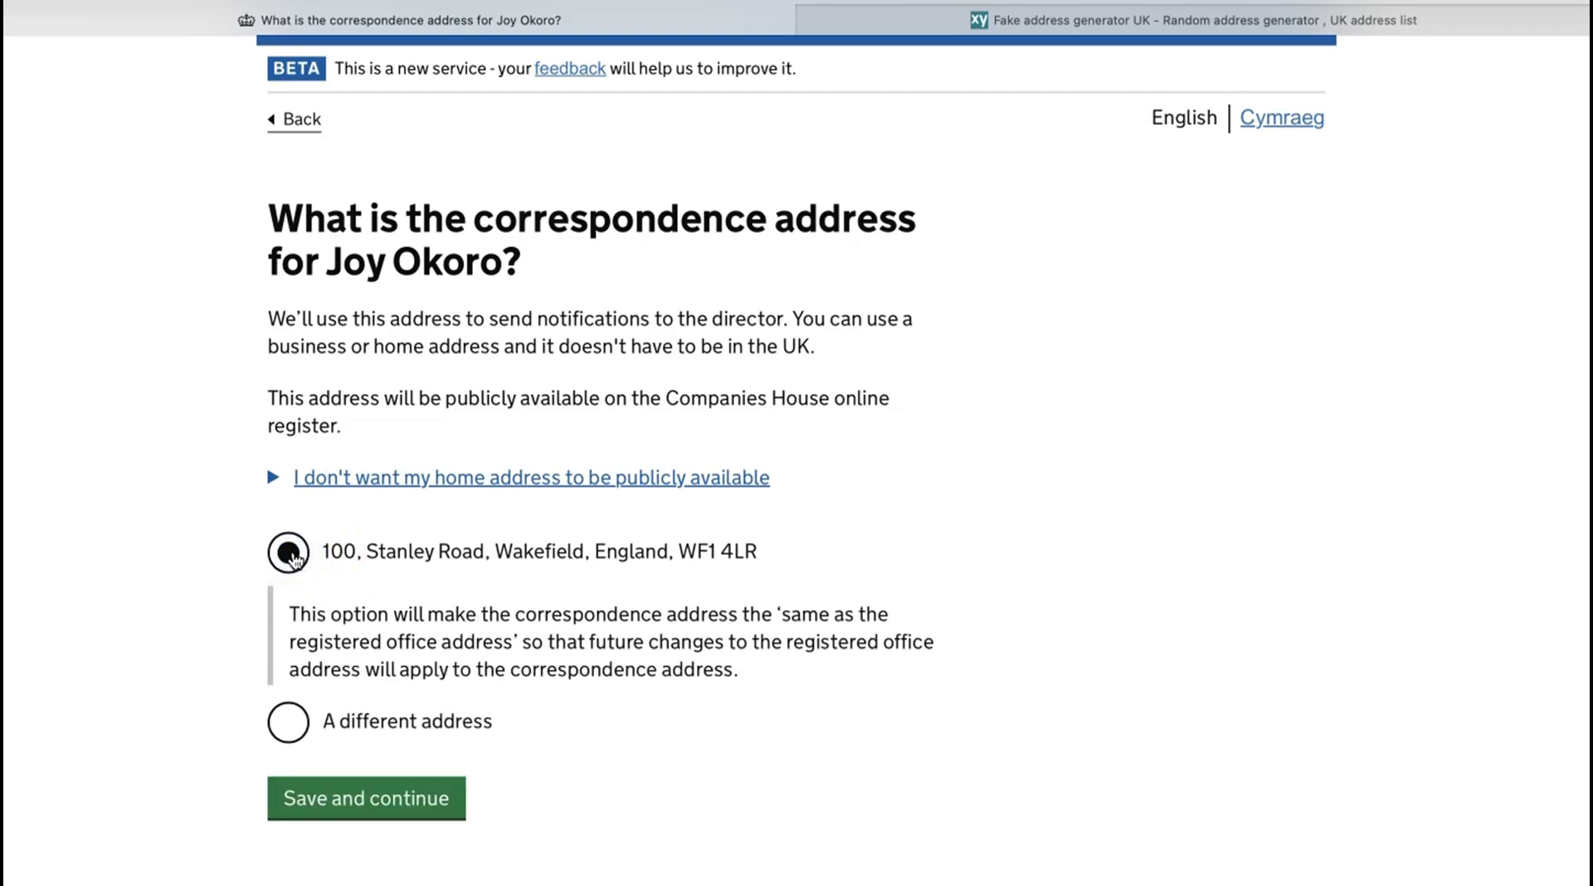
pyautogui.click(424, 793)
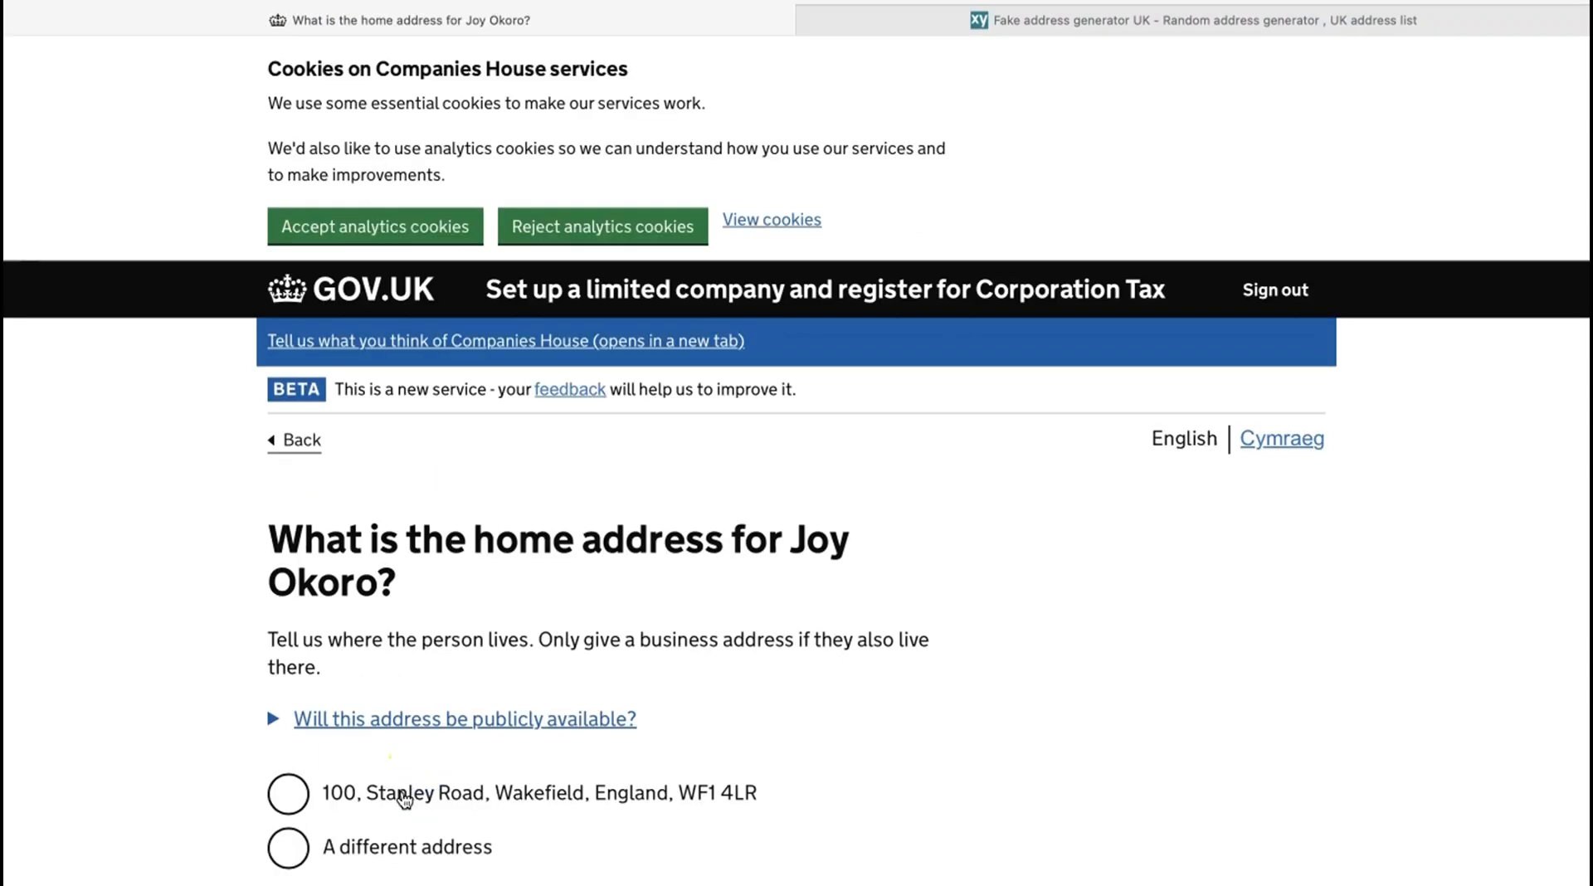
pyautogui.click(289, 795)
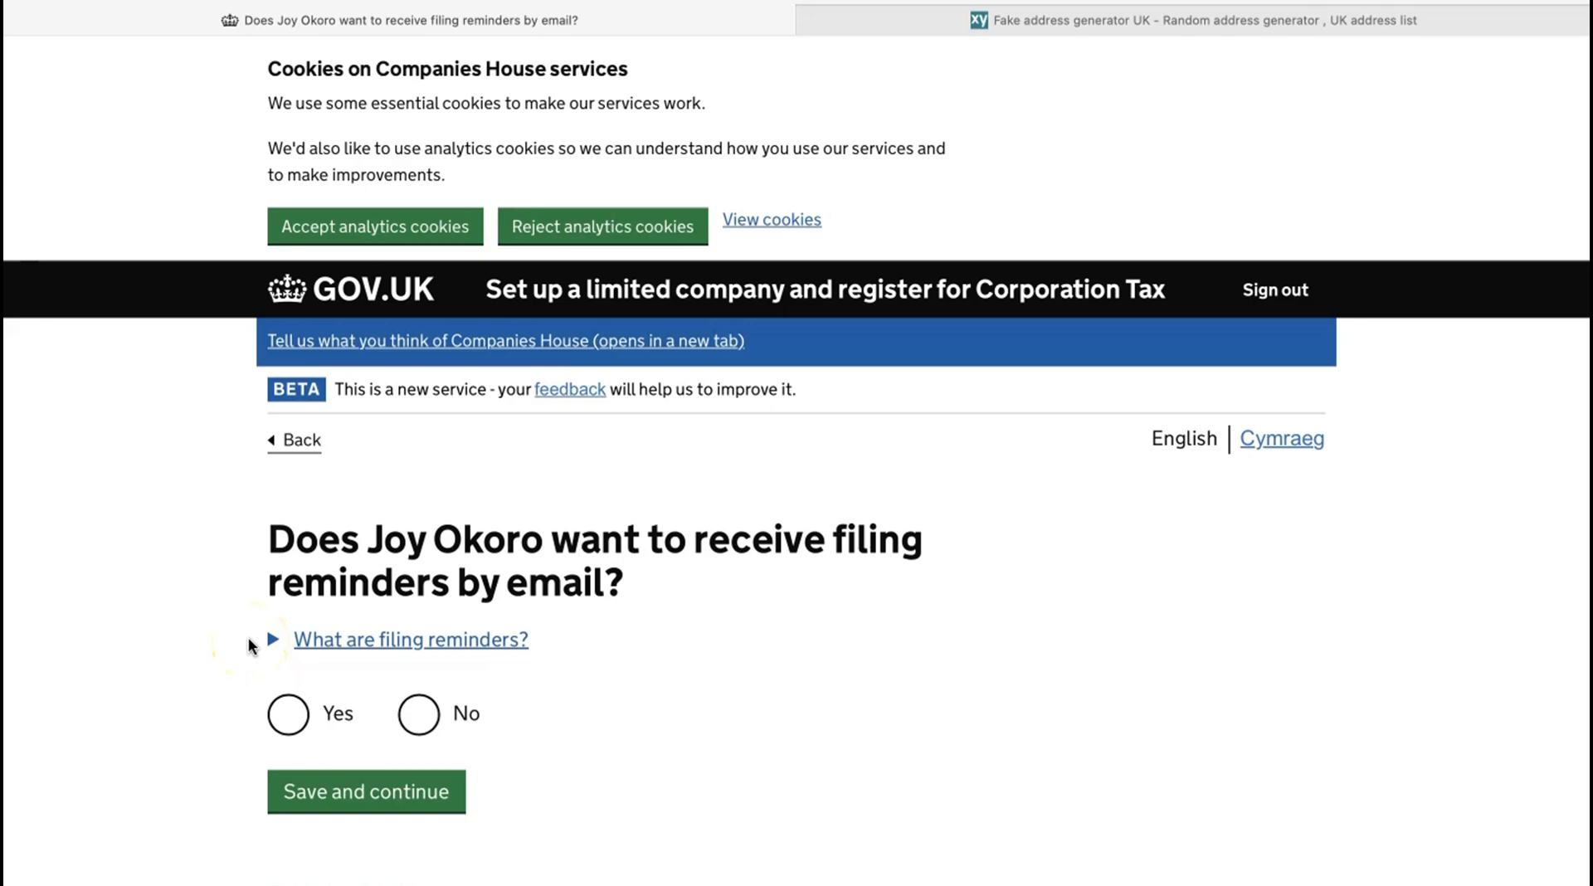
# Opt in to email filing reminders sent to the existing contact email address
pyautogui.click(288, 714)
pyautogui.click(387, 789)
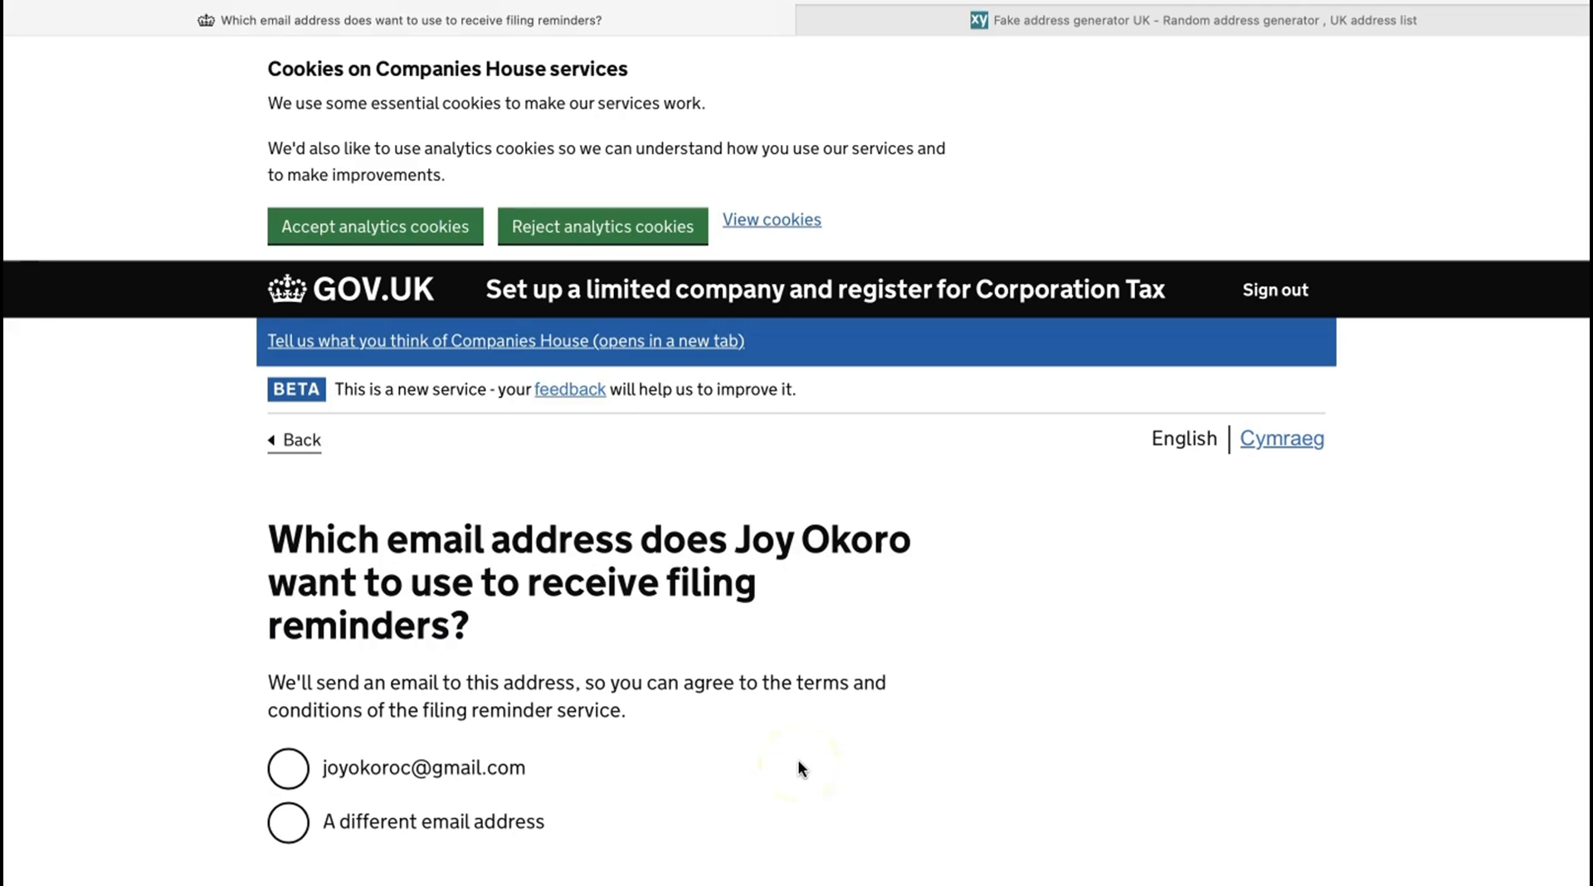
pyautogui.scroll(-3, 799, 761)
pyautogui.click(289, 565)
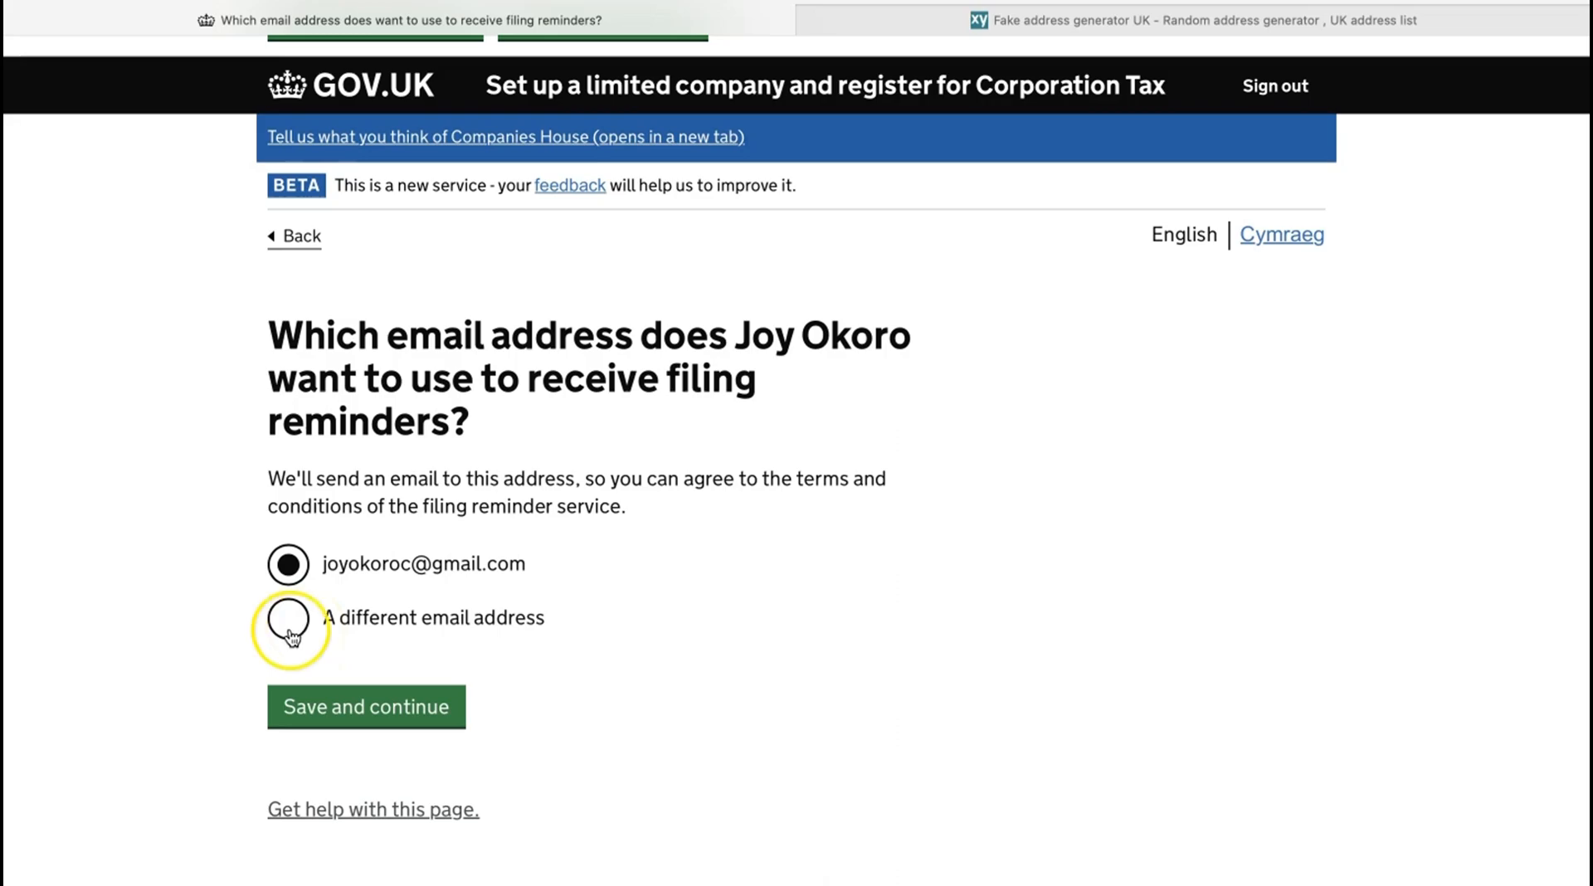
pyautogui.click(401, 697)
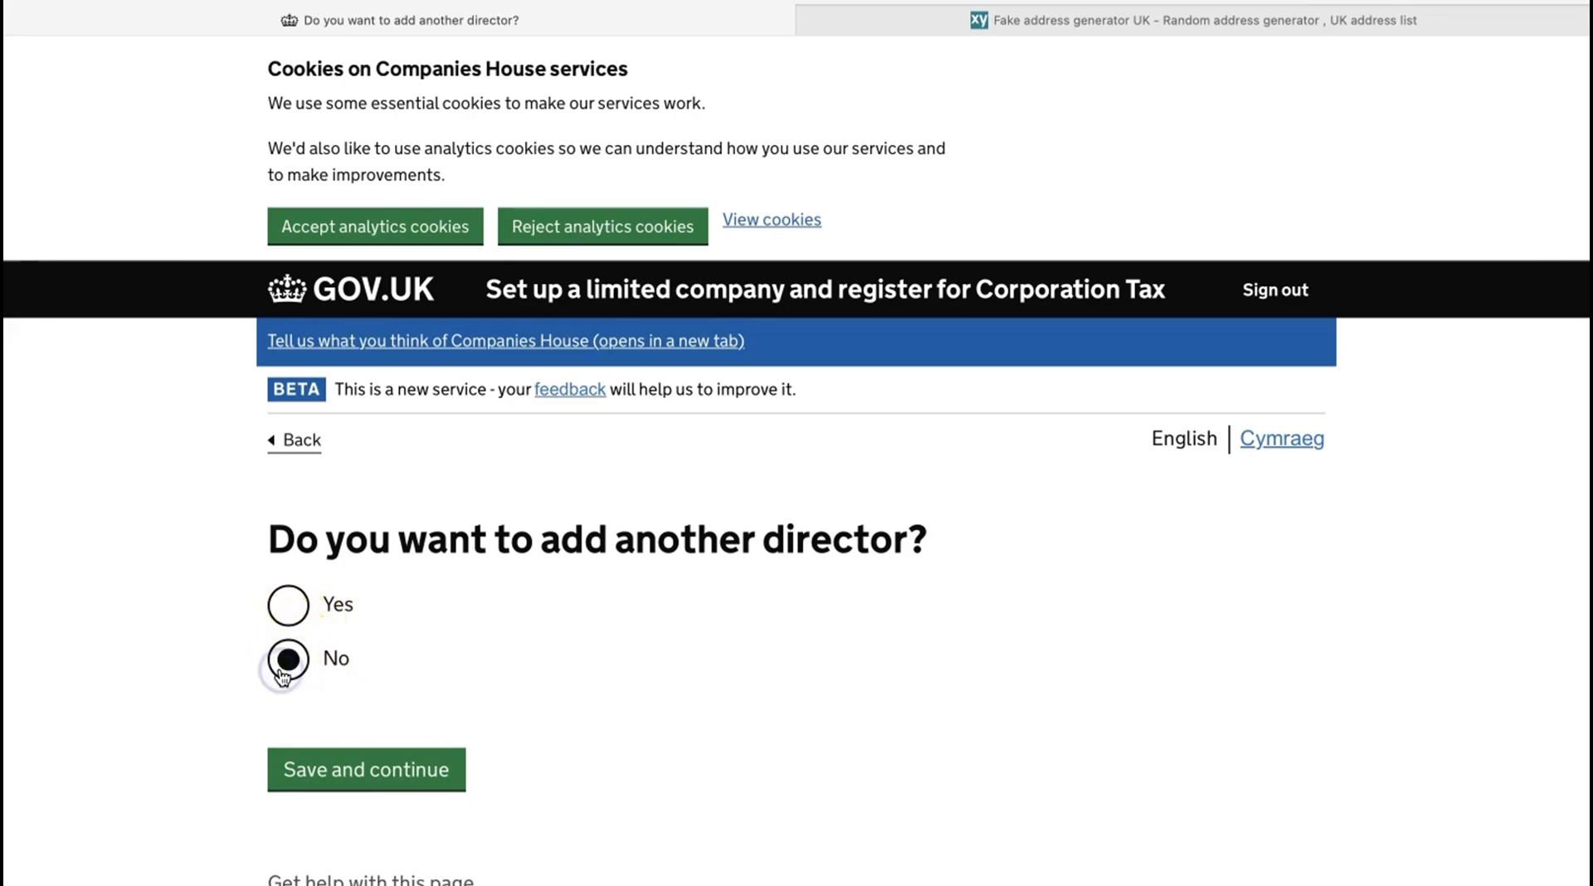
# Decline another director and tick the home address and consent-to-act confirmations for the director
pyautogui.click(415, 765)
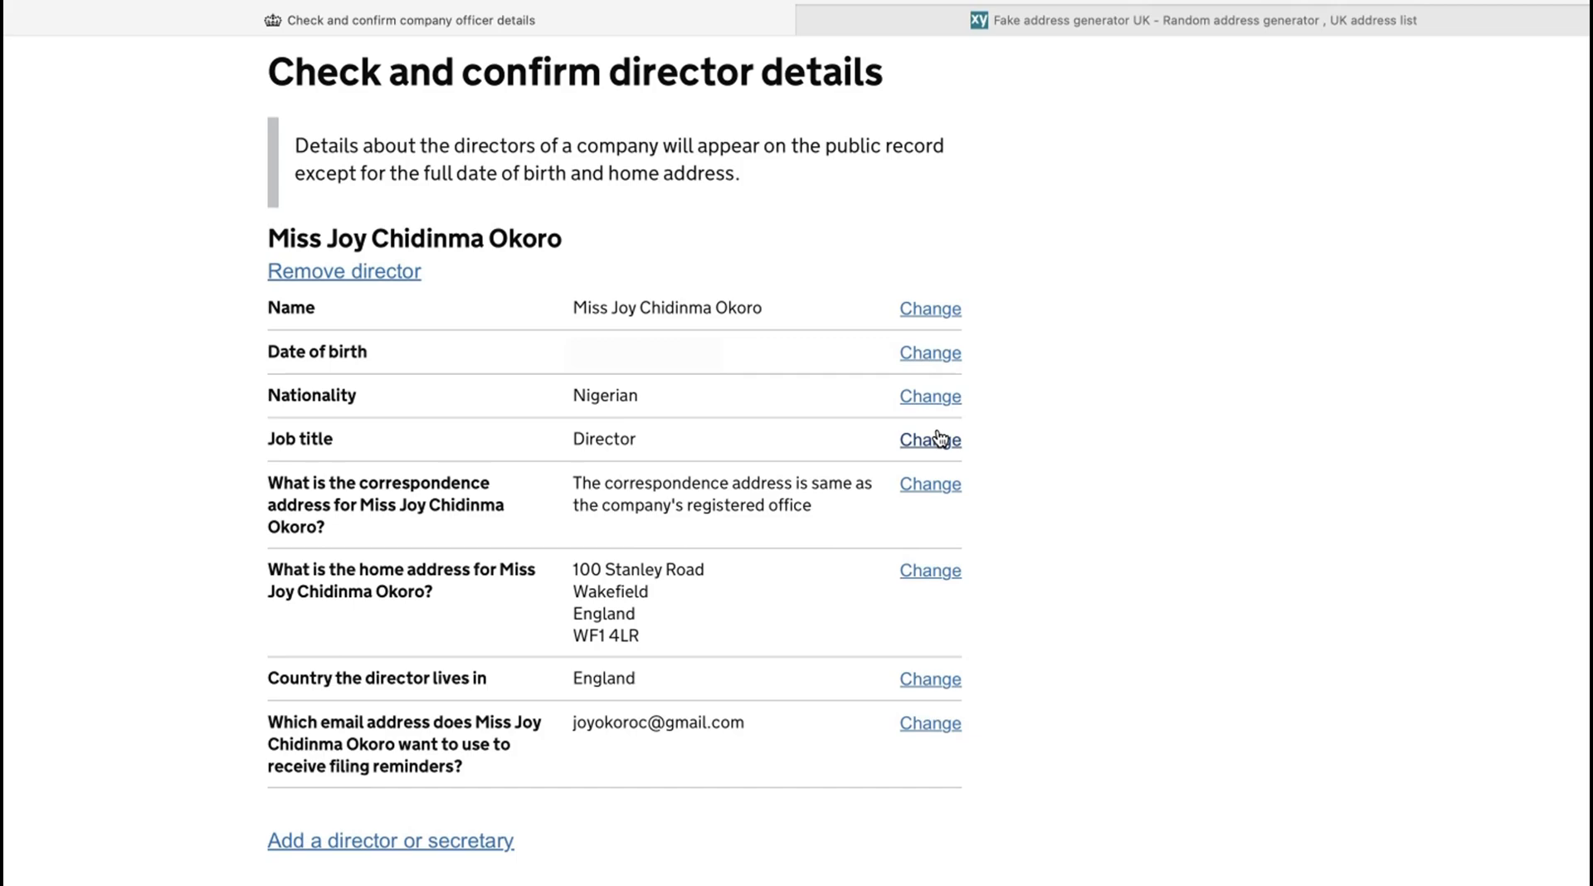
pyautogui.scroll(-8, 260, 302)
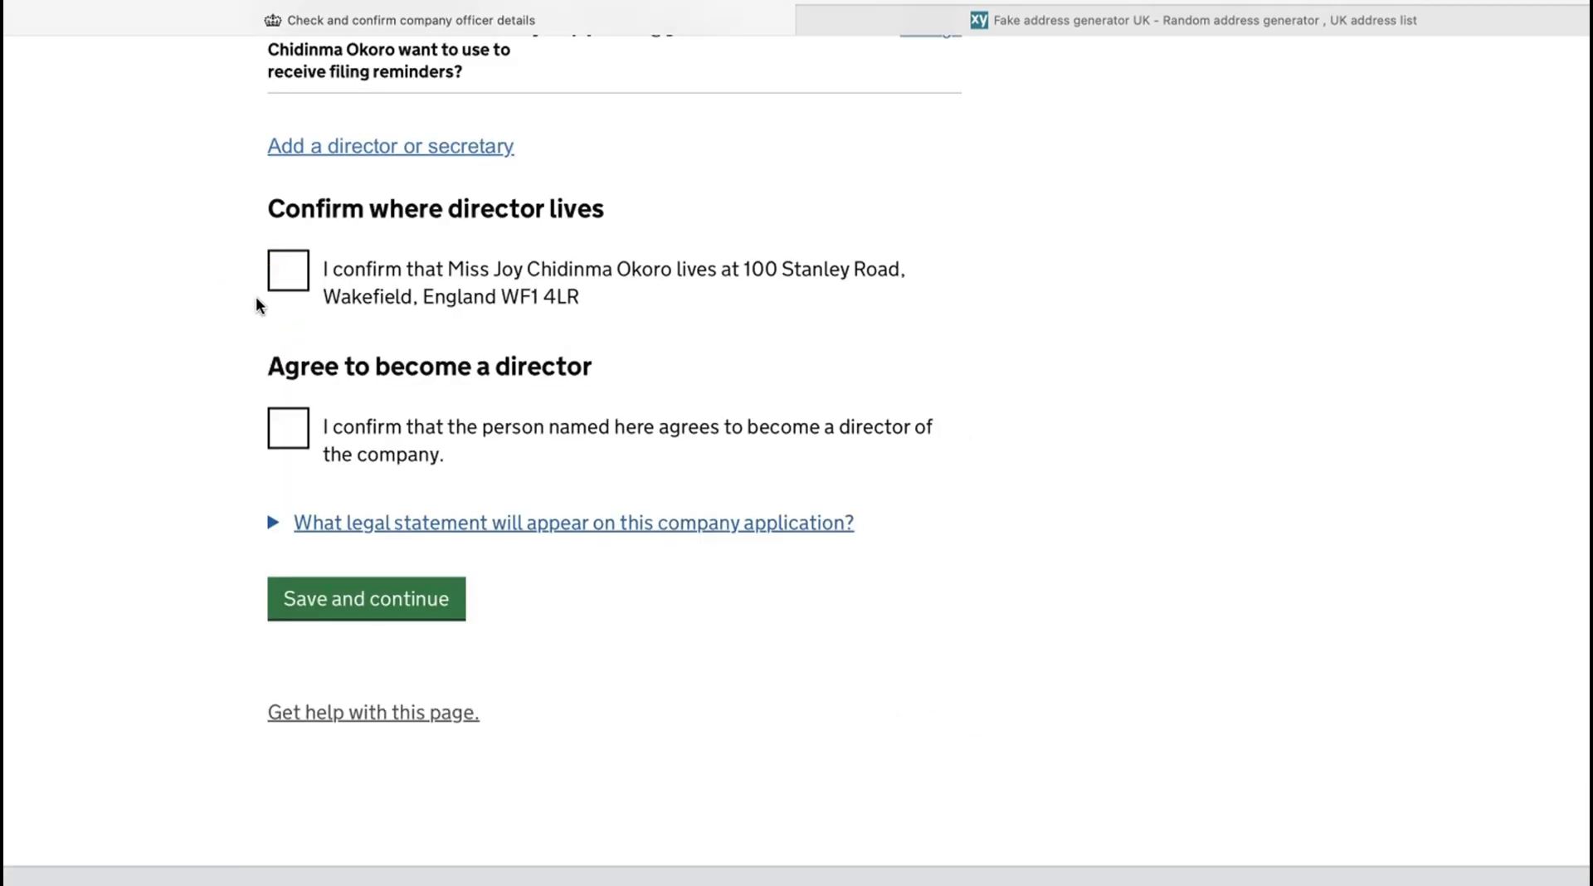
pyautogui.click(419, 420)
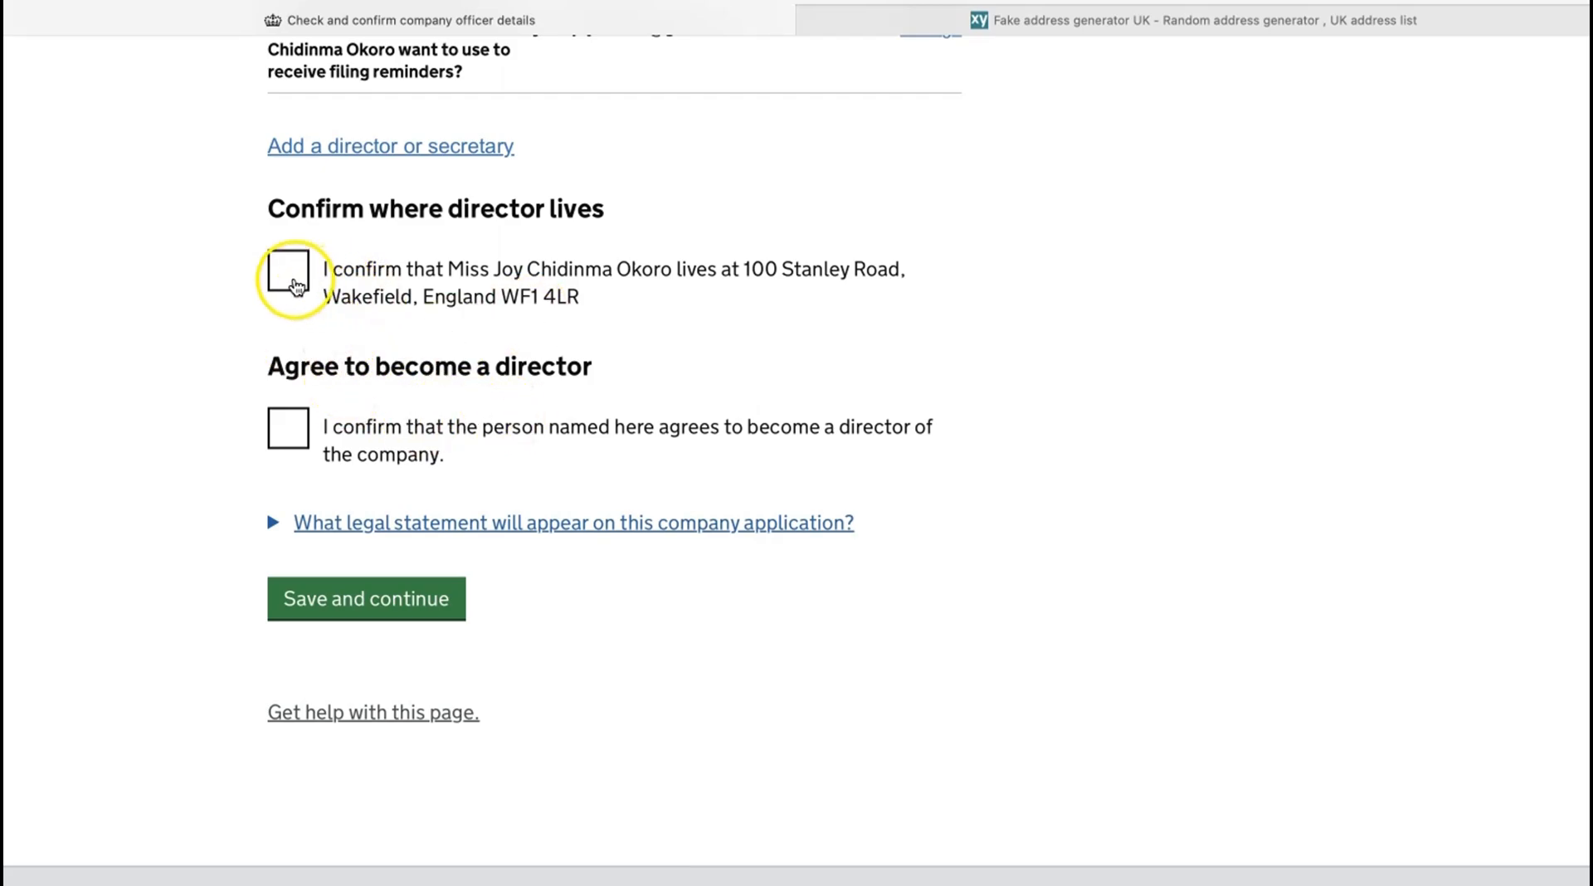
pyautogui.click(286, 274)
pyautogui.click(311, 451)
pyautogui.click(391, 598)
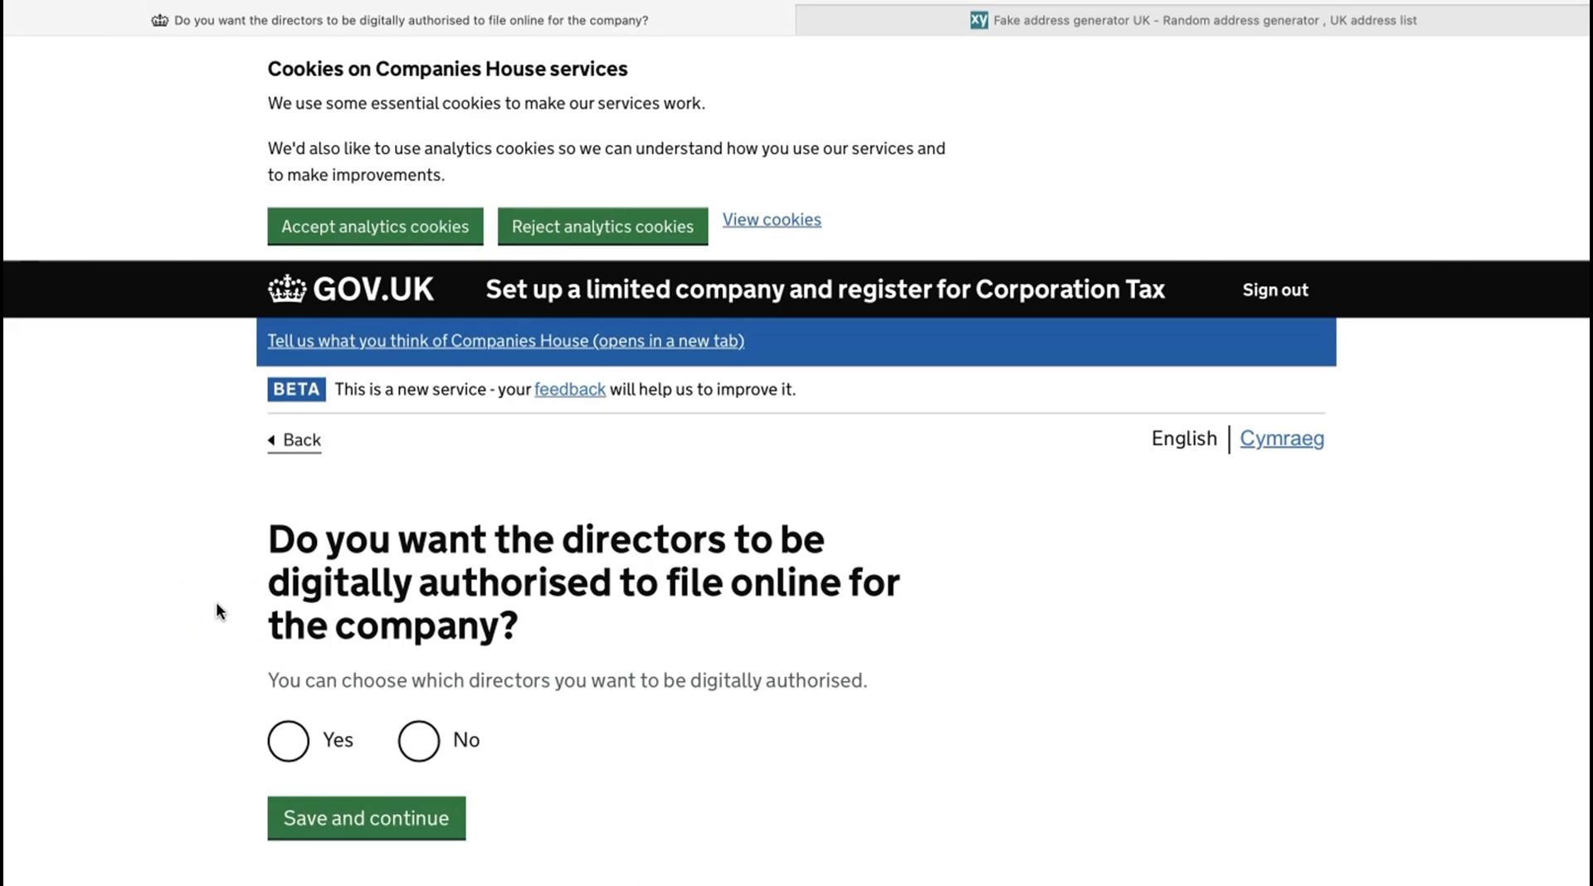
# Answer Yes to digital authorisation and select the sole director to file online
pyautogui.click(288, 741)
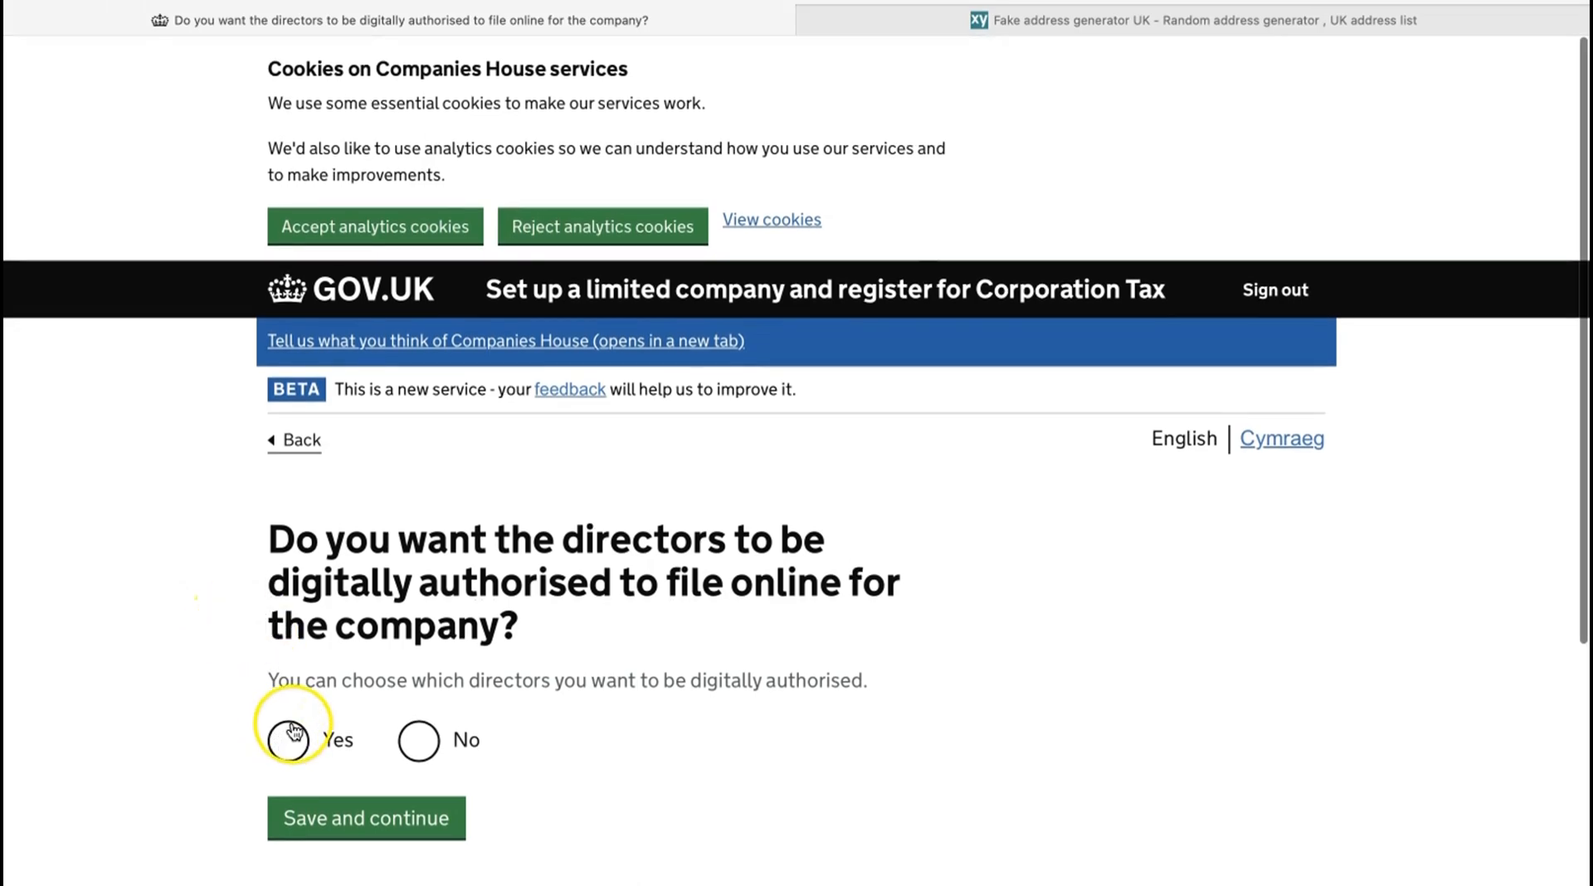
pyautogui.click(353, 813)
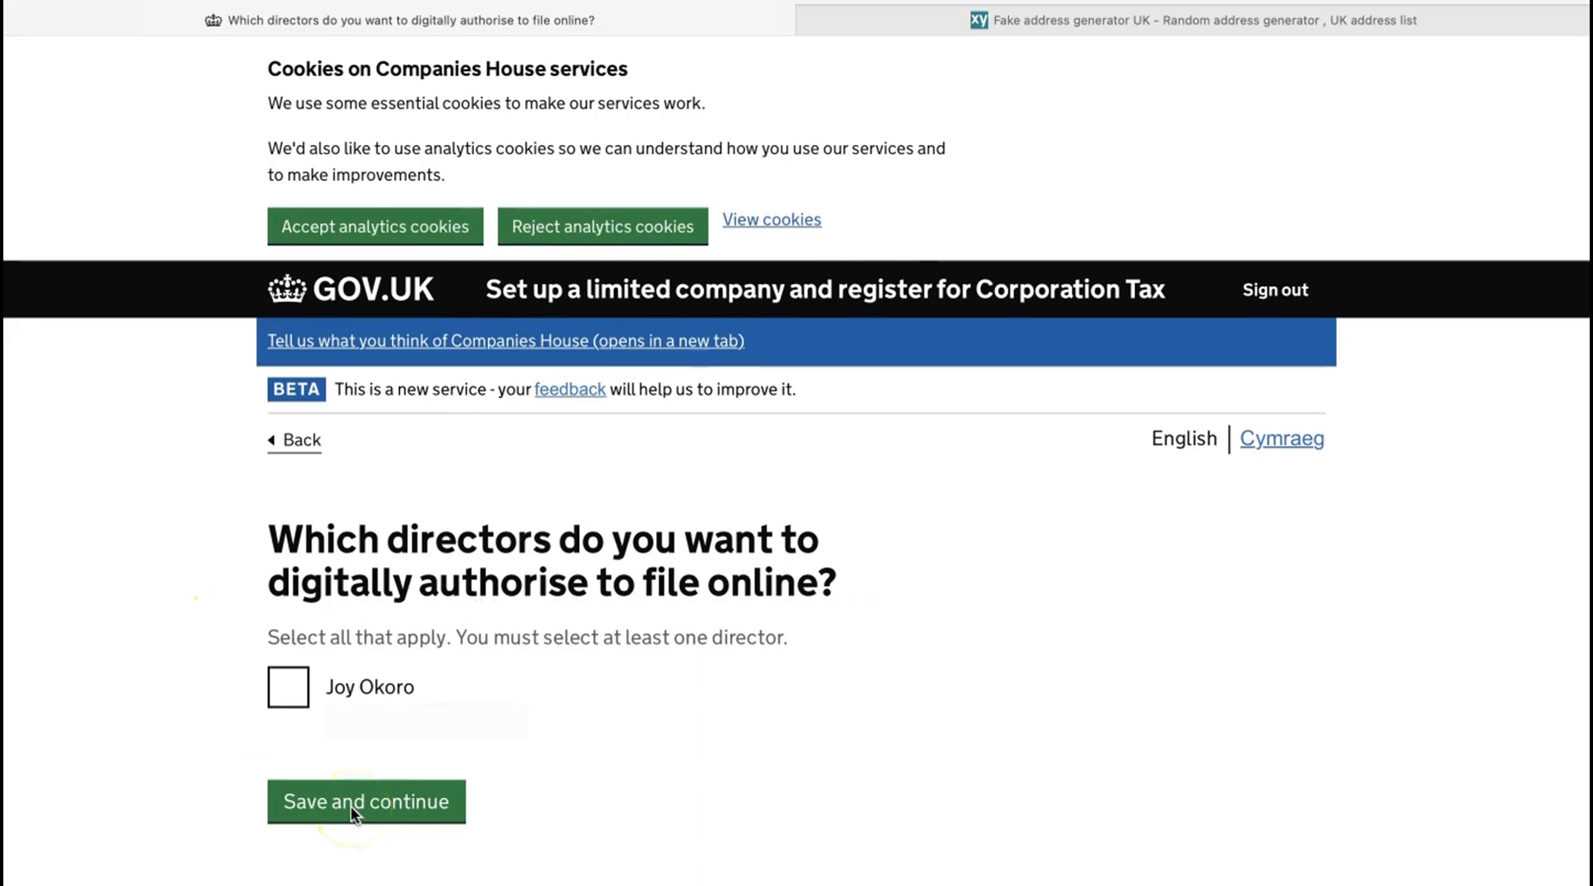
pyautogui.click(300, 701)
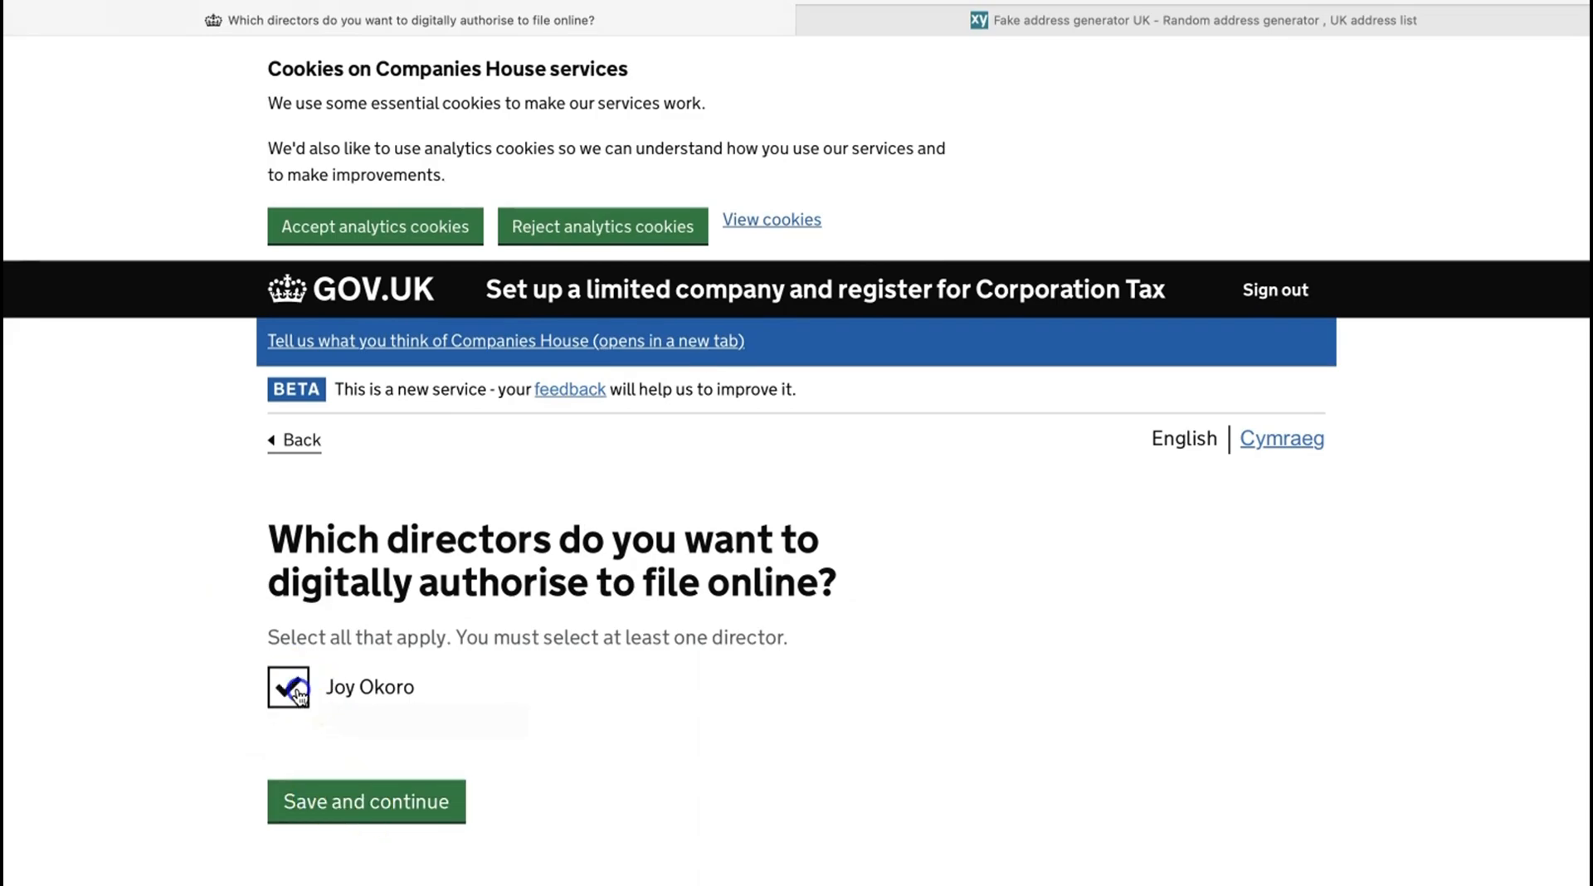
pyautogui.click(363, 787)
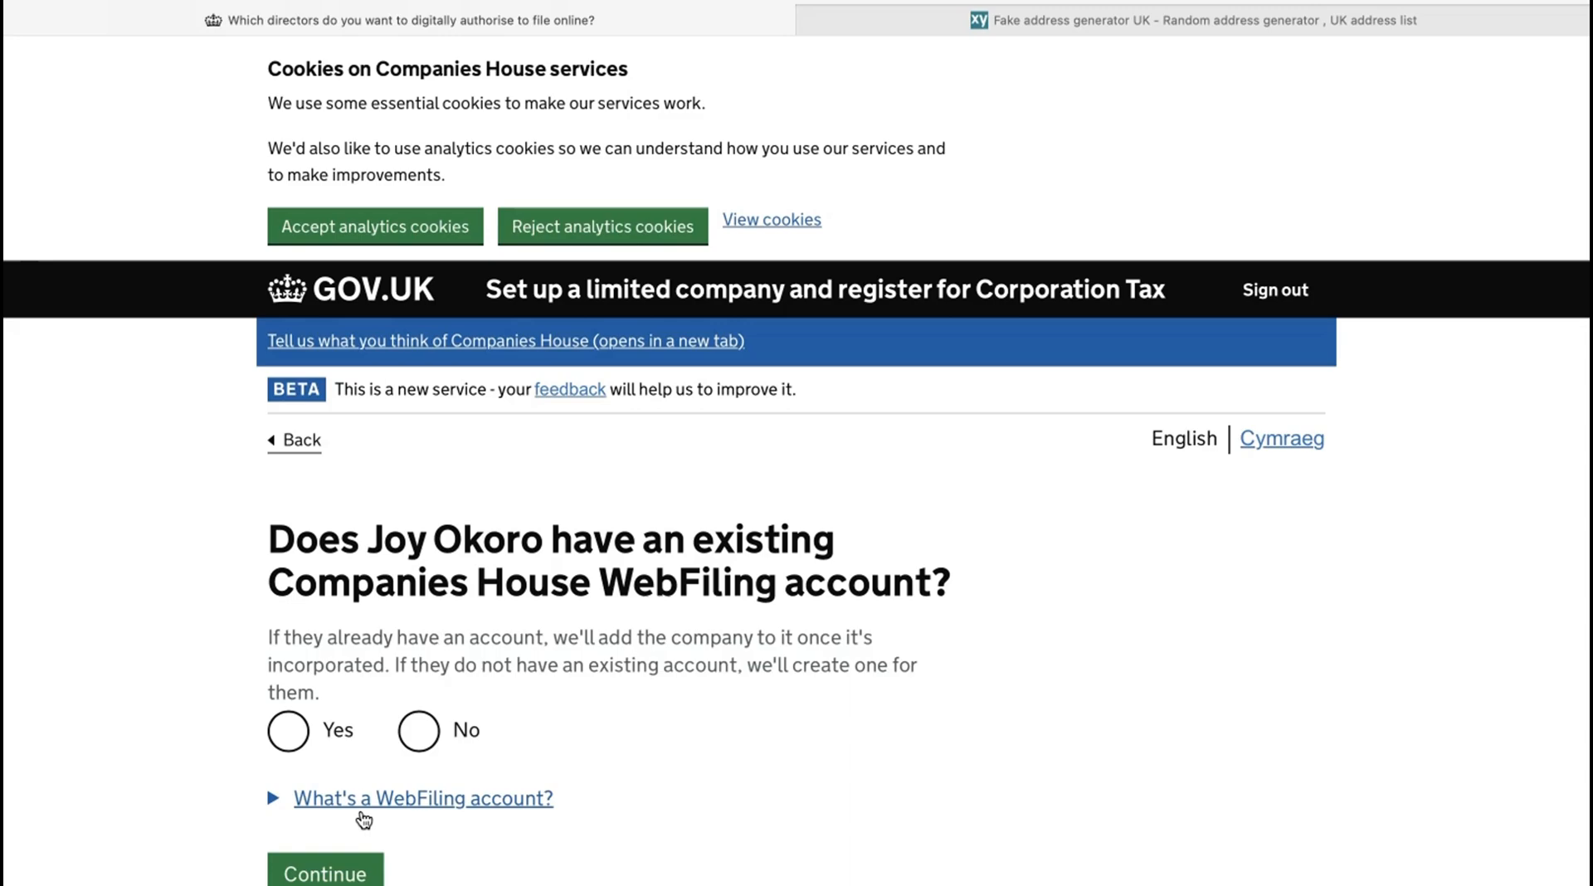
# Record no WebFiling account, choose the director's listed email, and confirm the authorisation details
pyautogui.click(421, 730)
pyautogui.scroll(-1, 424, 734)
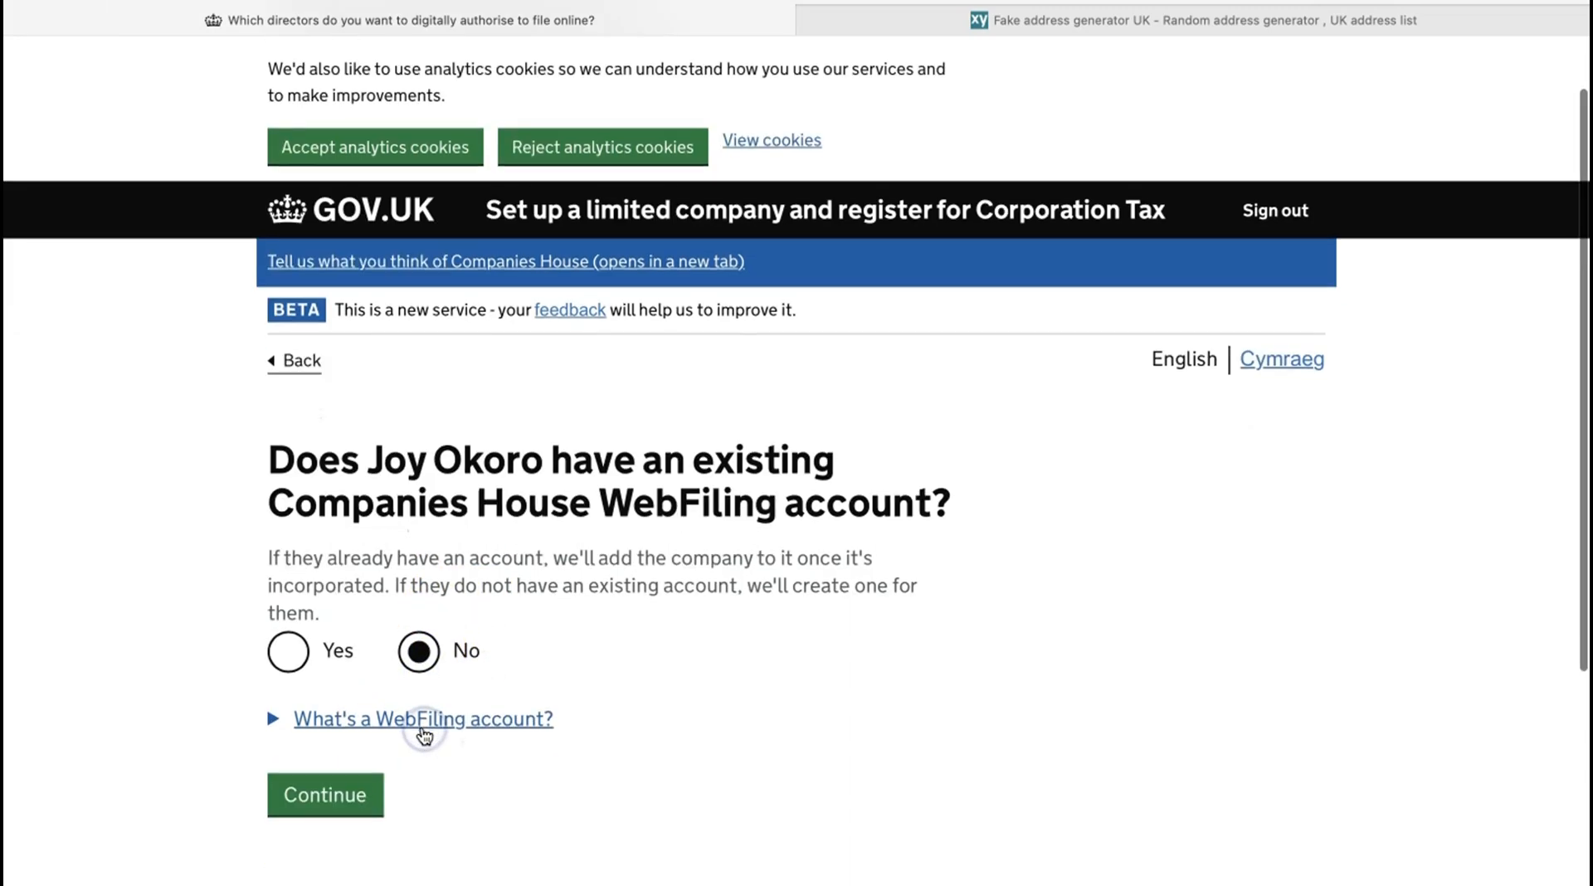
pyautogui.click(323, 794)
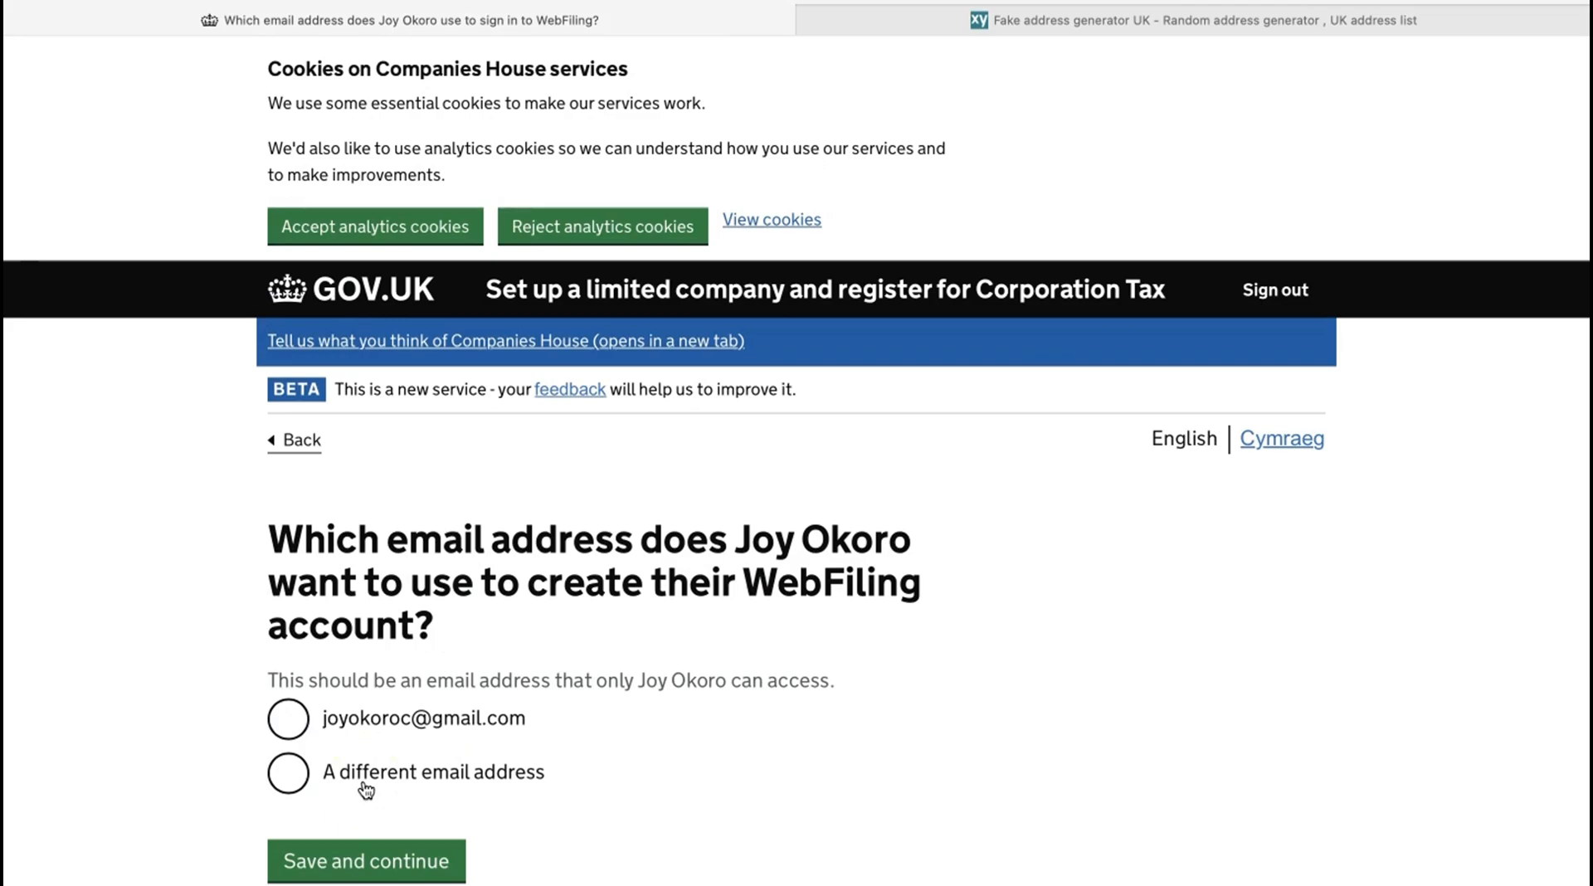
pyautogui.click(286, 722)
pyautogui.click(396, 859)
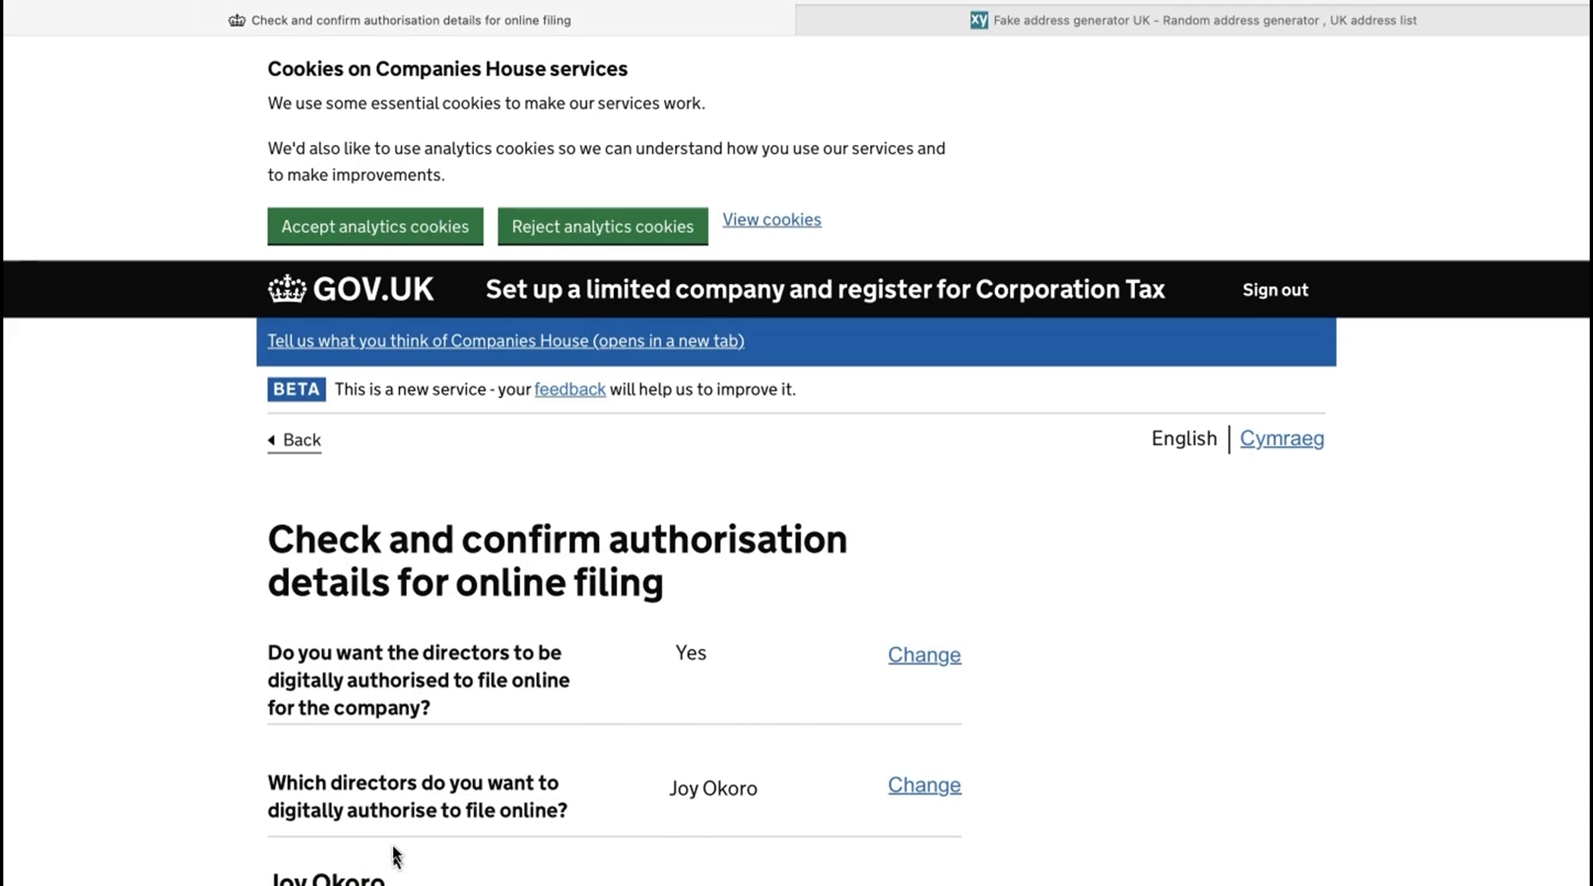
pyautogui.scroll(-5, 396, 855)
pyautogui.click(365, 644)
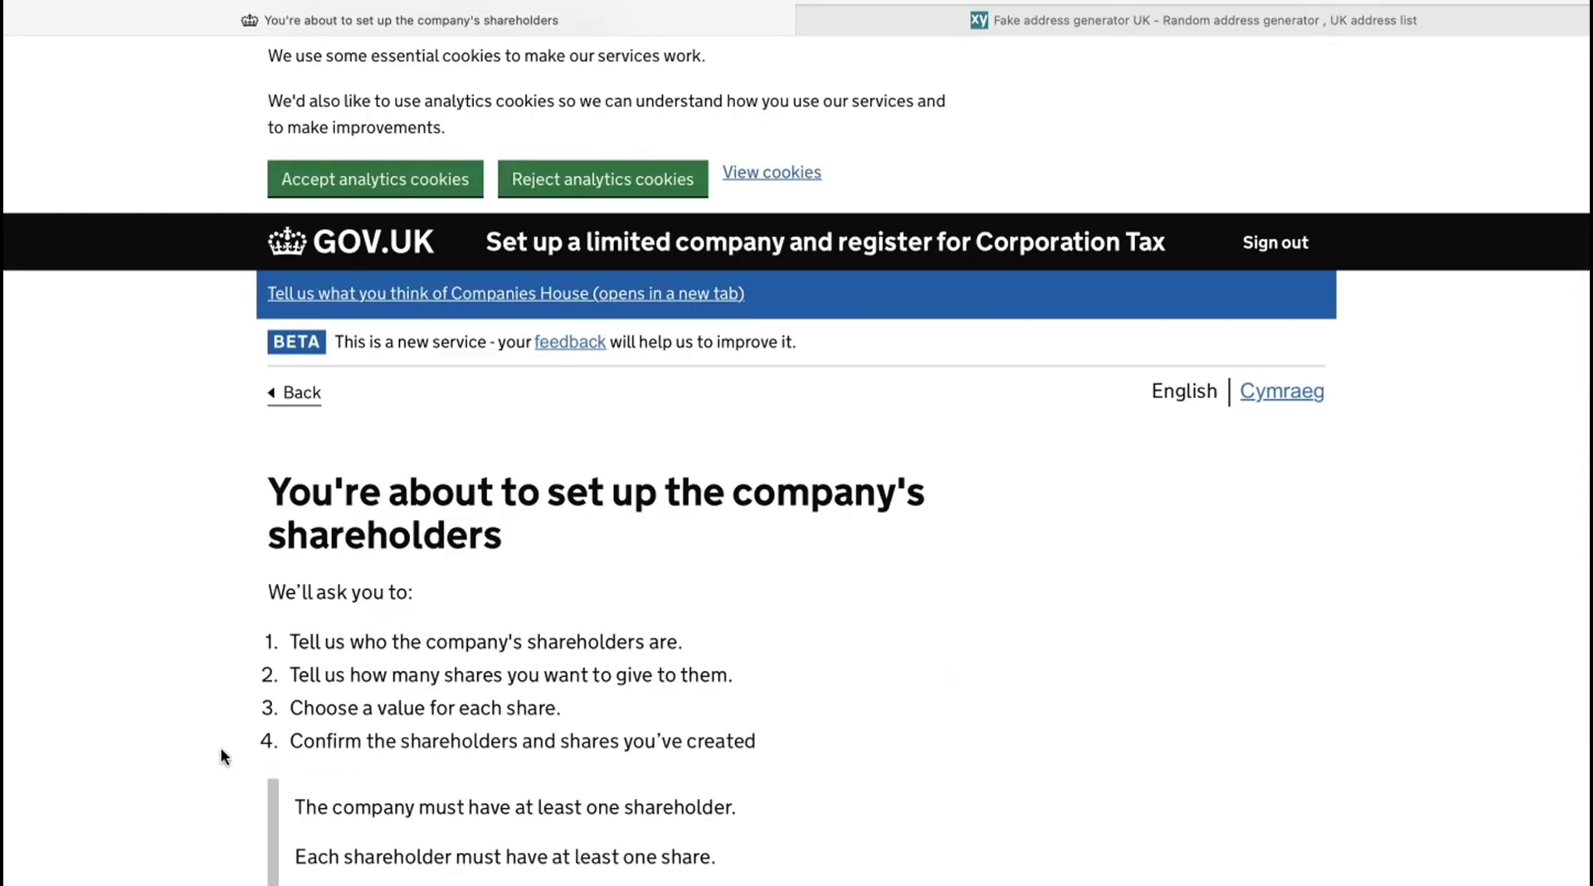
# Mark the director as a shareholder, add no other shareholders, and confirm the shareholder details
pyautogui.scroll(-5, 220, 748)
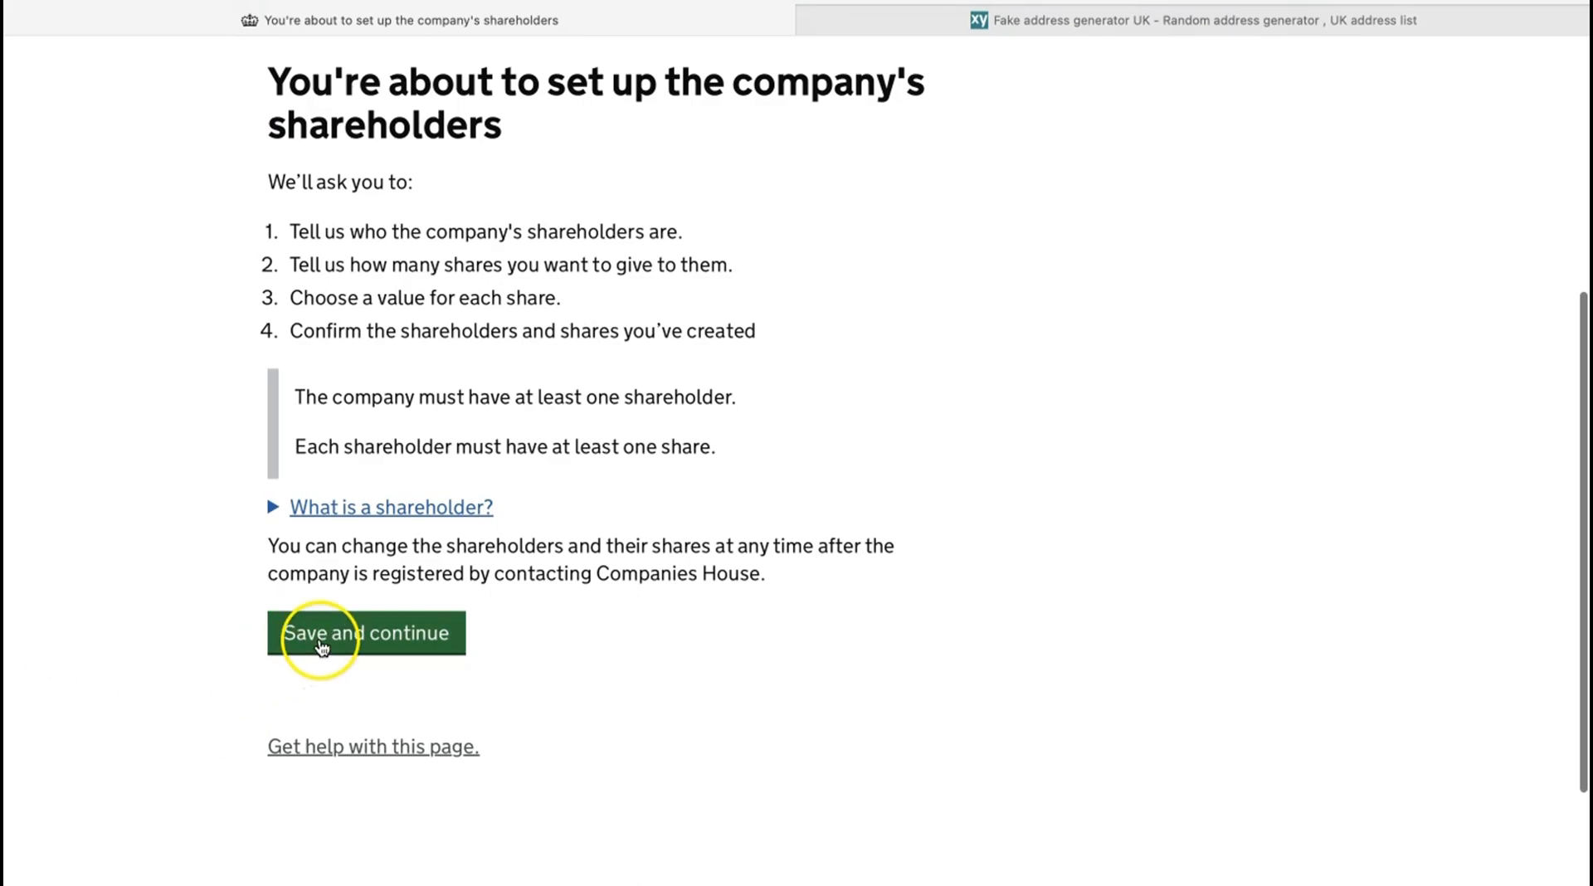
pyautogui.click(323, 642)
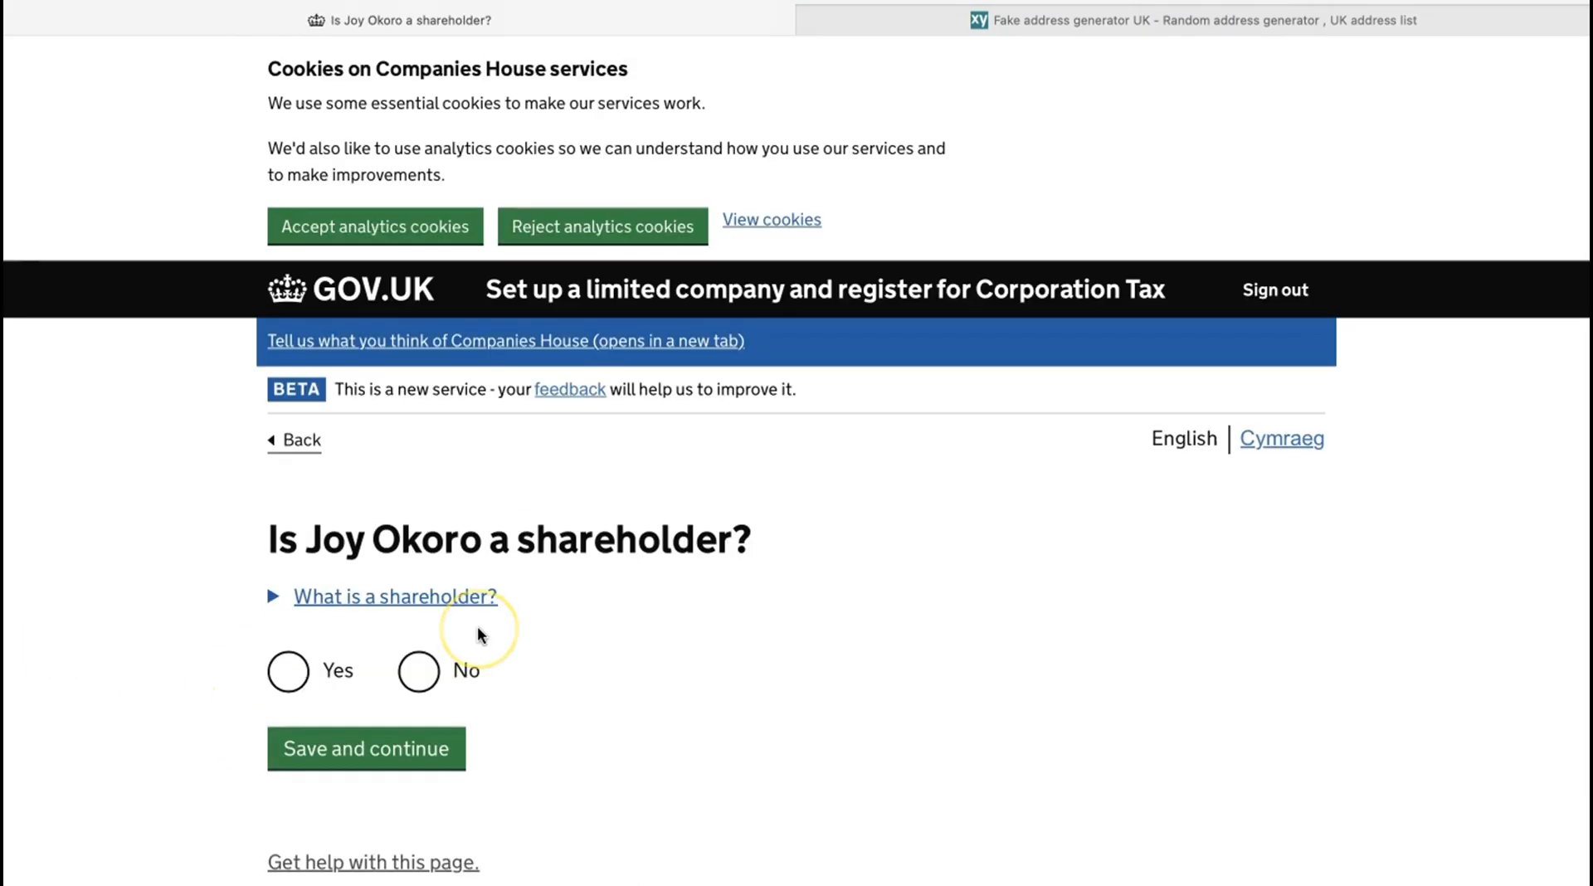
pyautogui.click(286, 668)
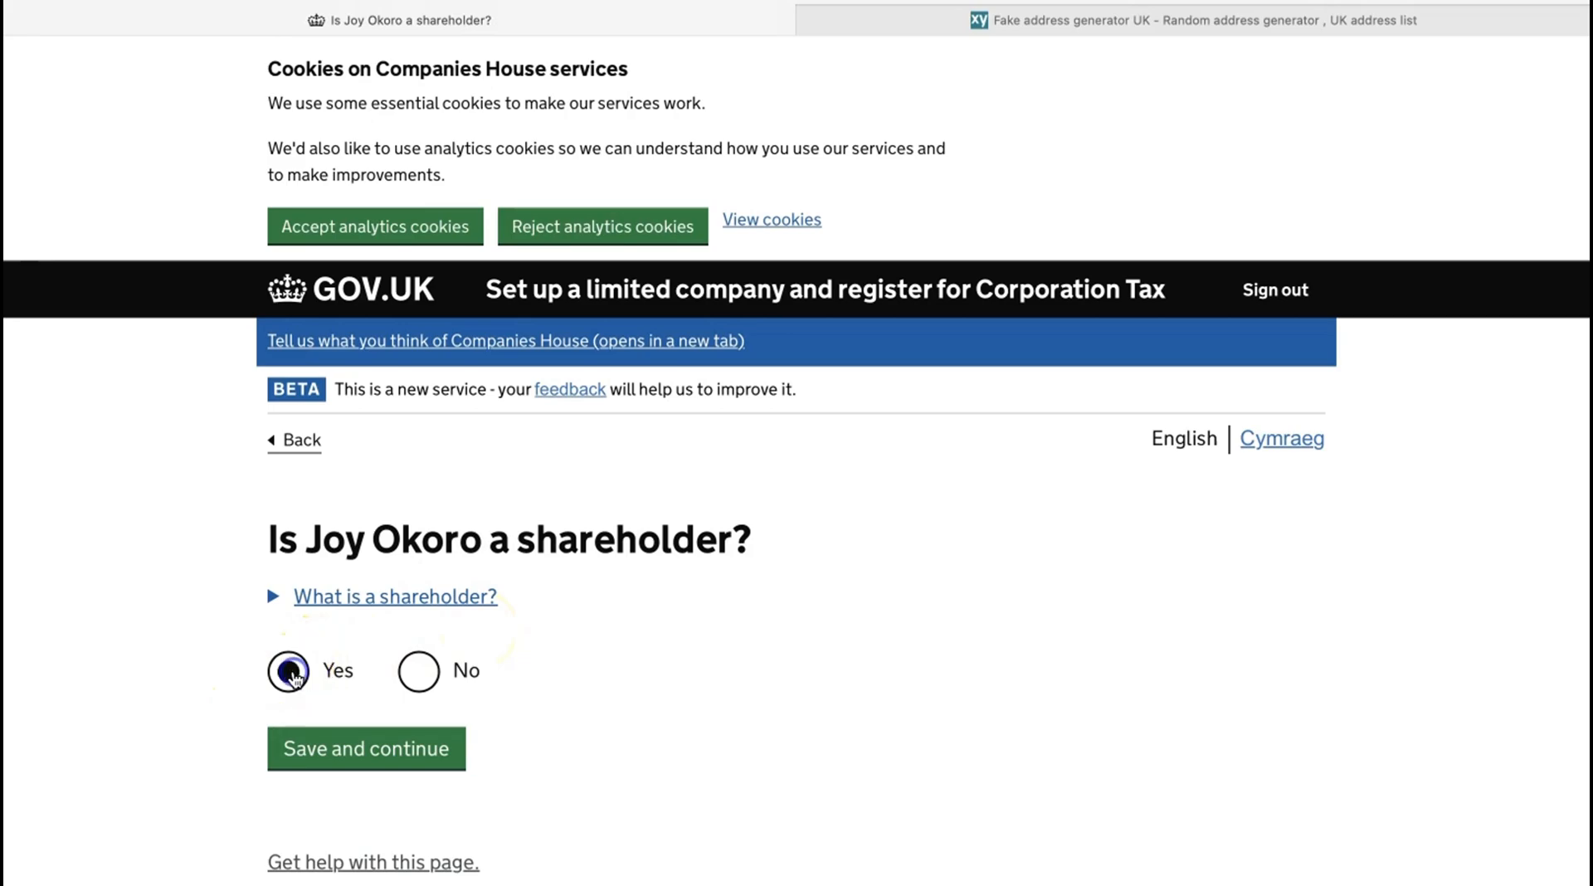
pyautogui.click(365, 749)
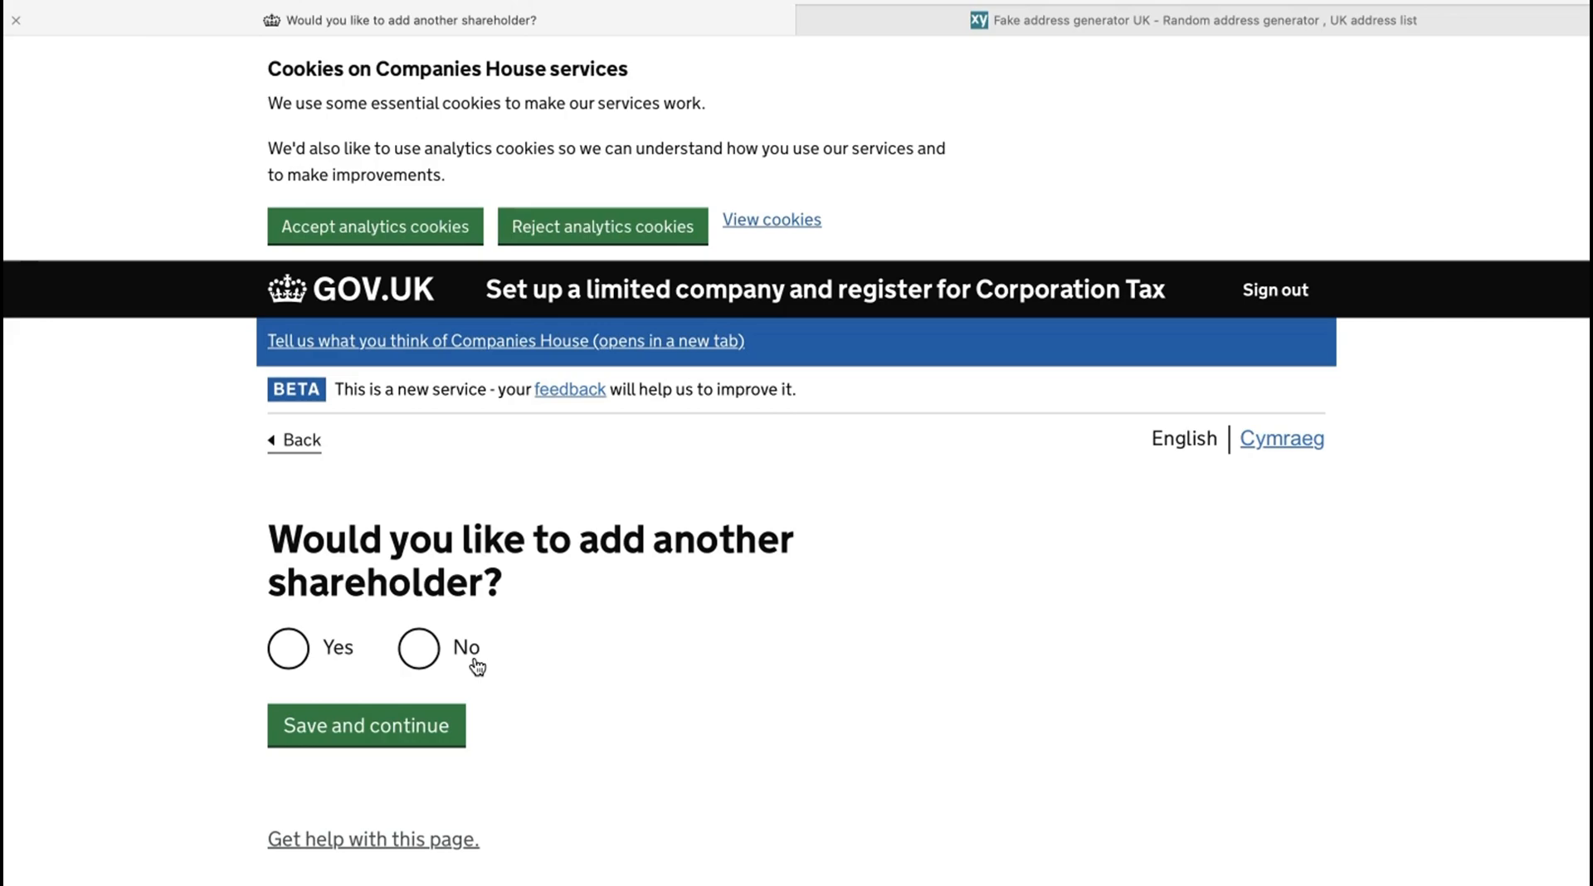
pyautogui.click(418, 655)
pyautogui.click(456, 731)
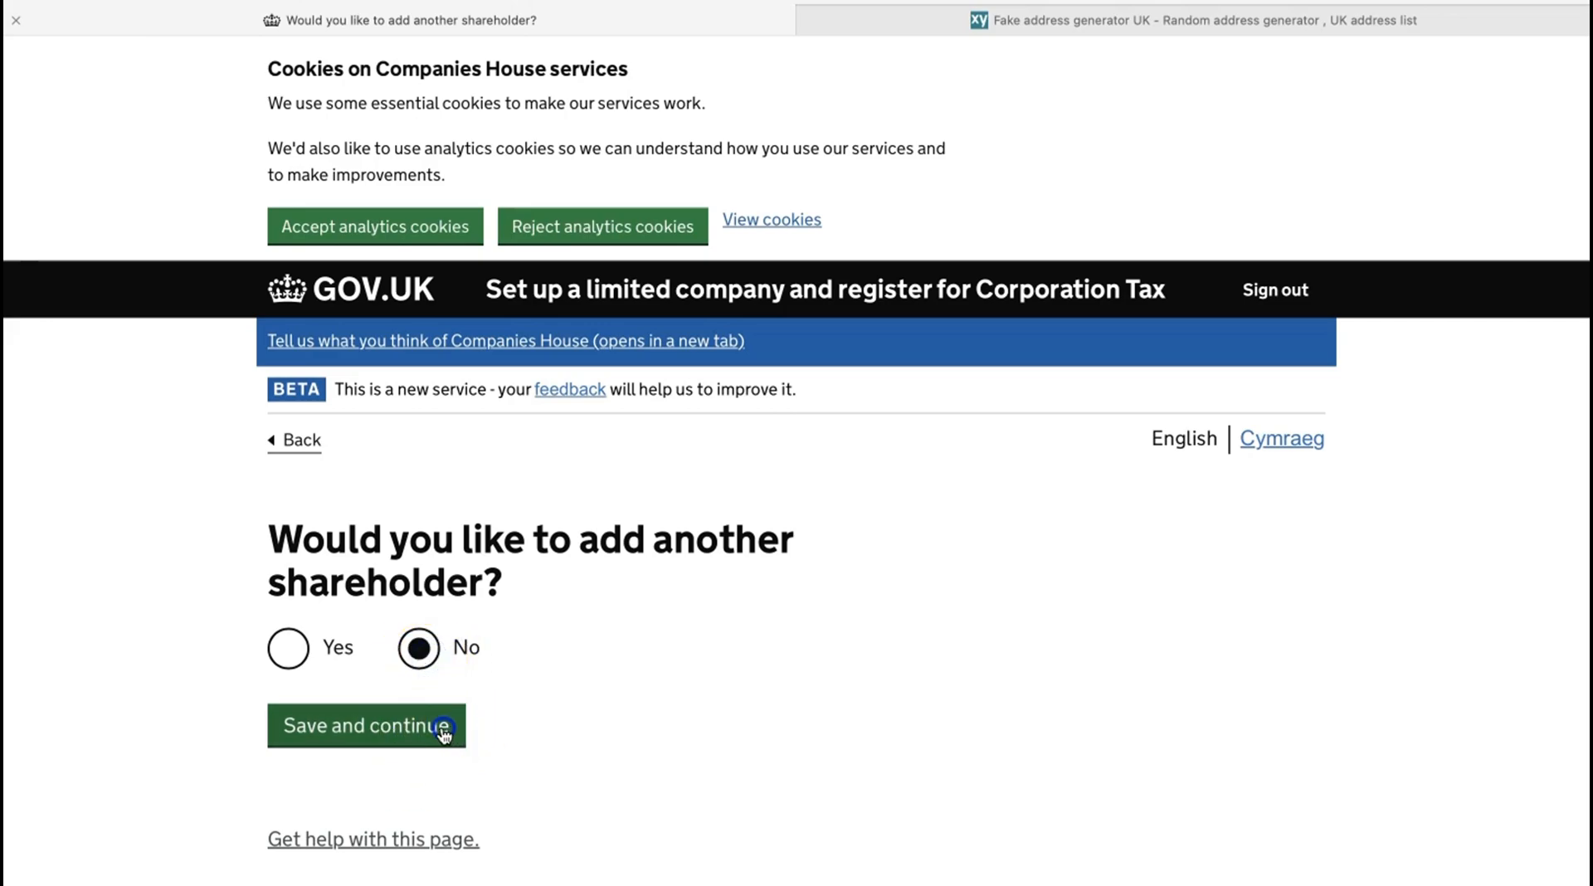
pyautogui.scroll(-3, 490, 695)
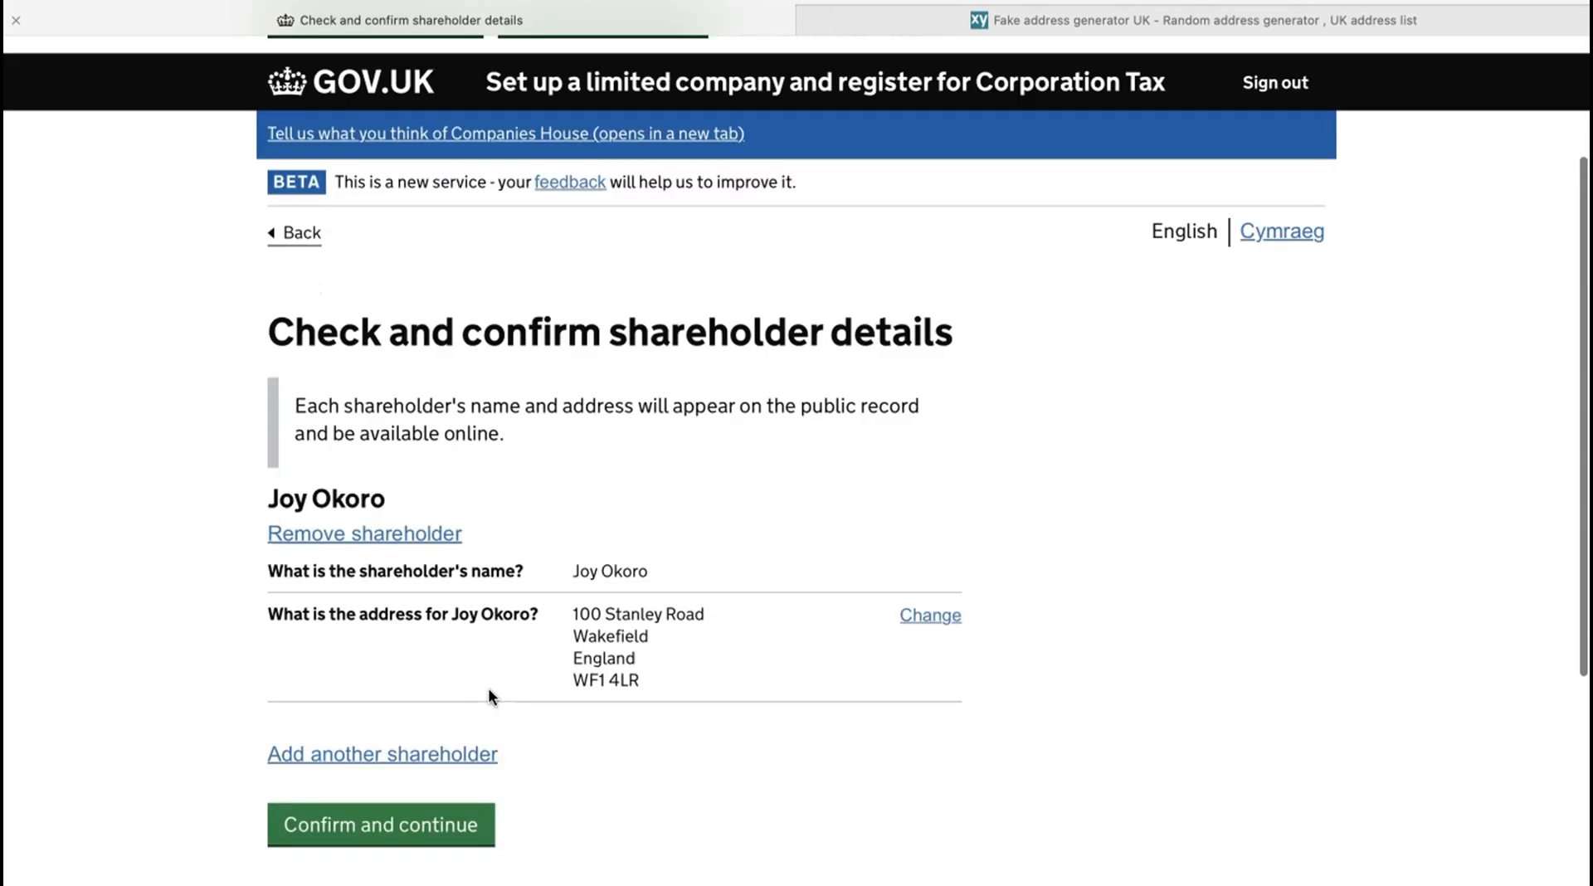
pyautogui.scroll(-1, 488, 696)
pyautogui.click(461, 730)
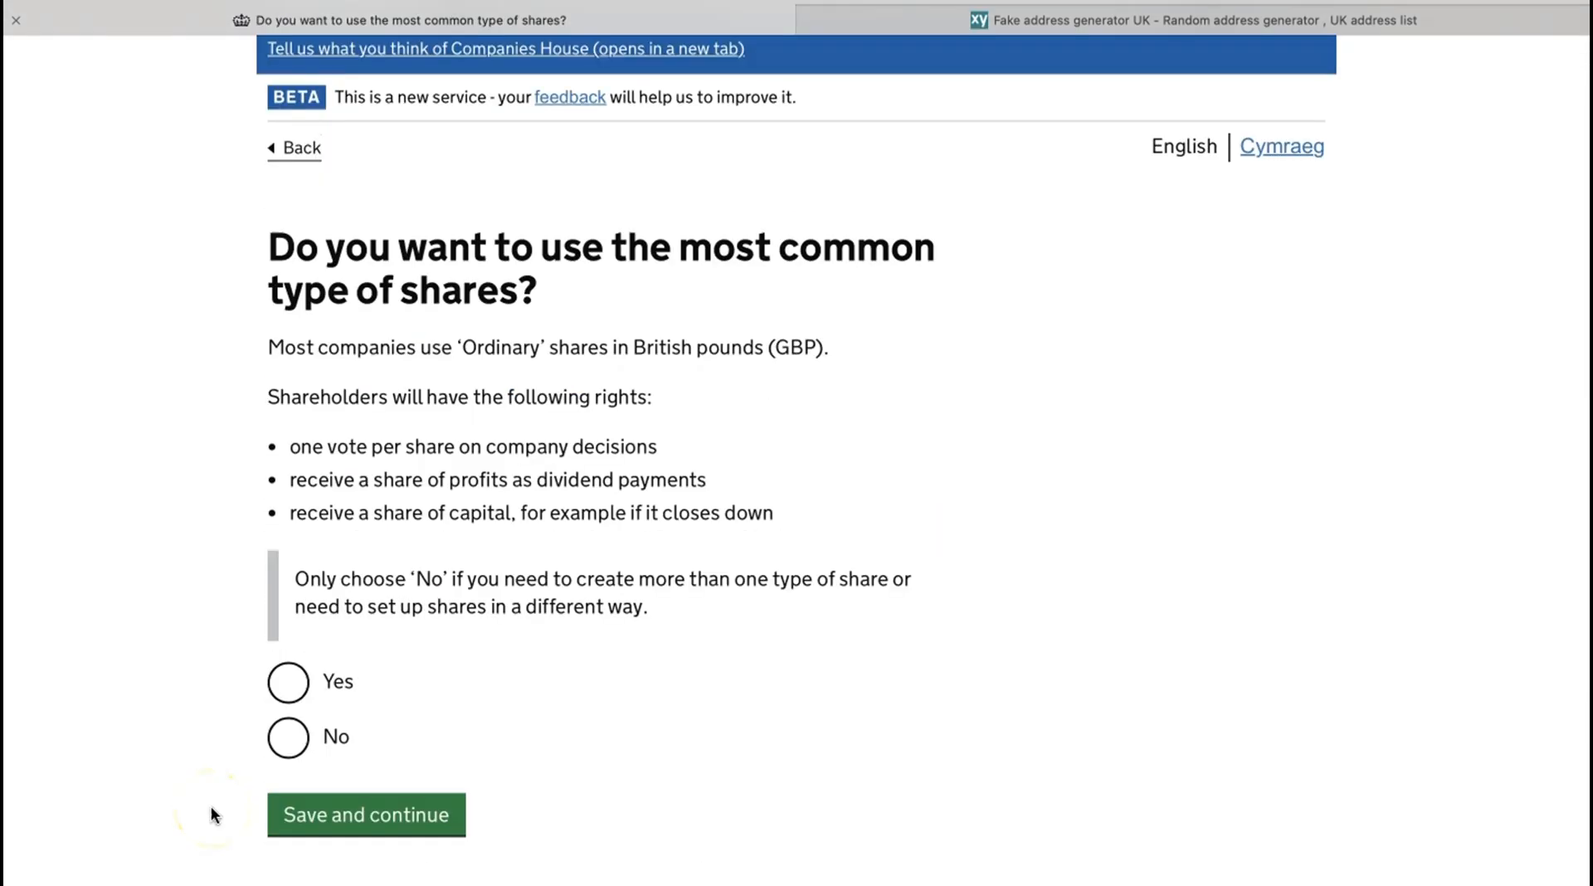
# Use ordinary shares, keep 1 share valued at £1, and confirm the share details
pyautogui.click(290, 688)
pyautogui.click(414, 809)
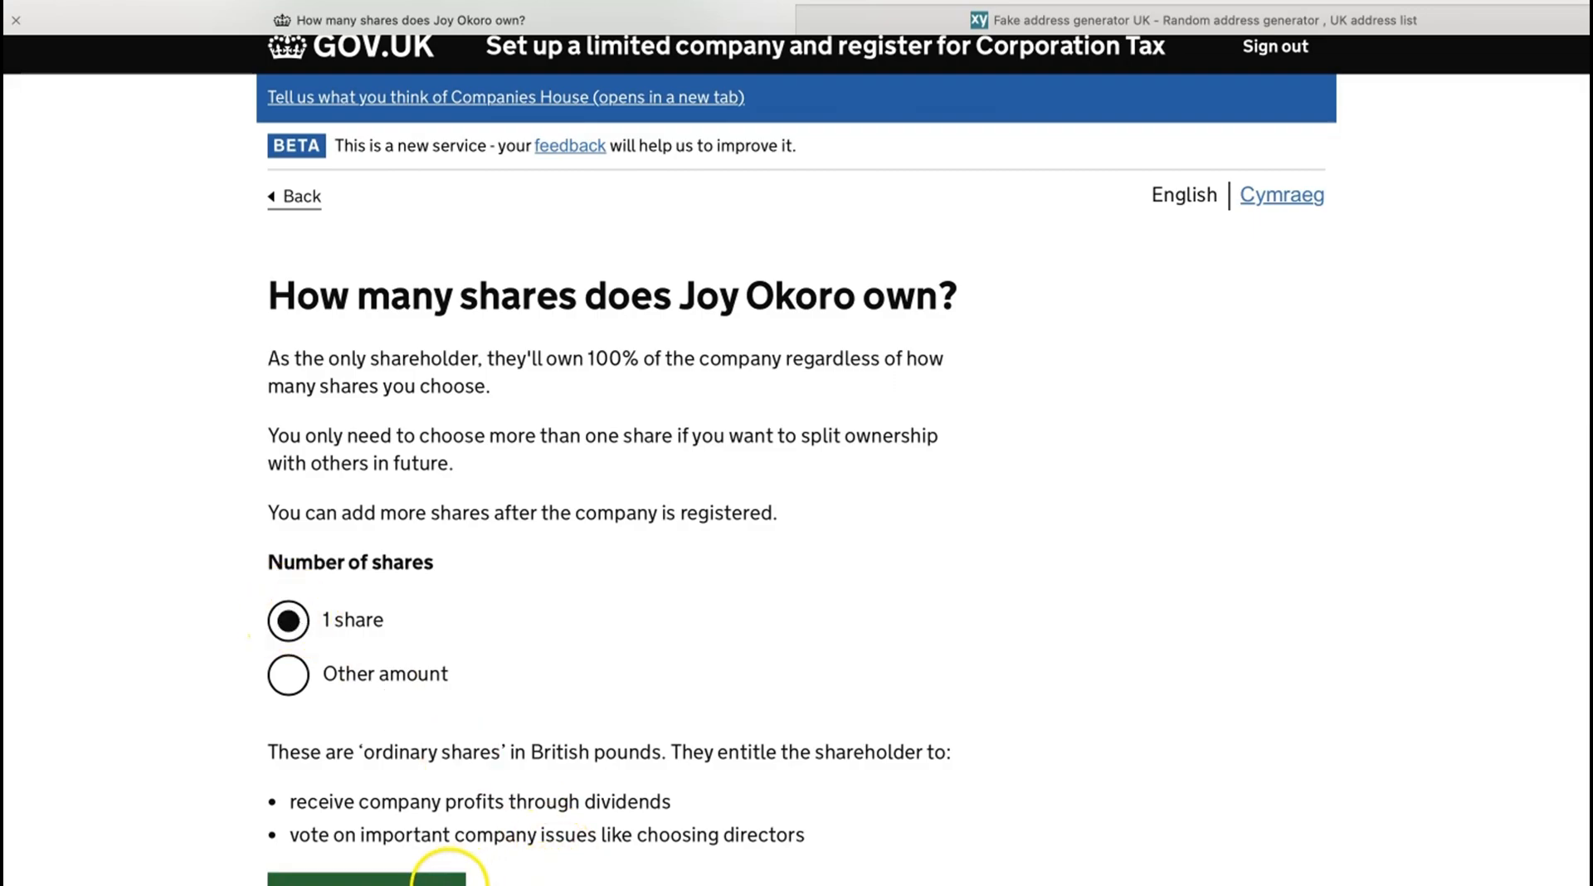
pyautogui.click(448, 881)
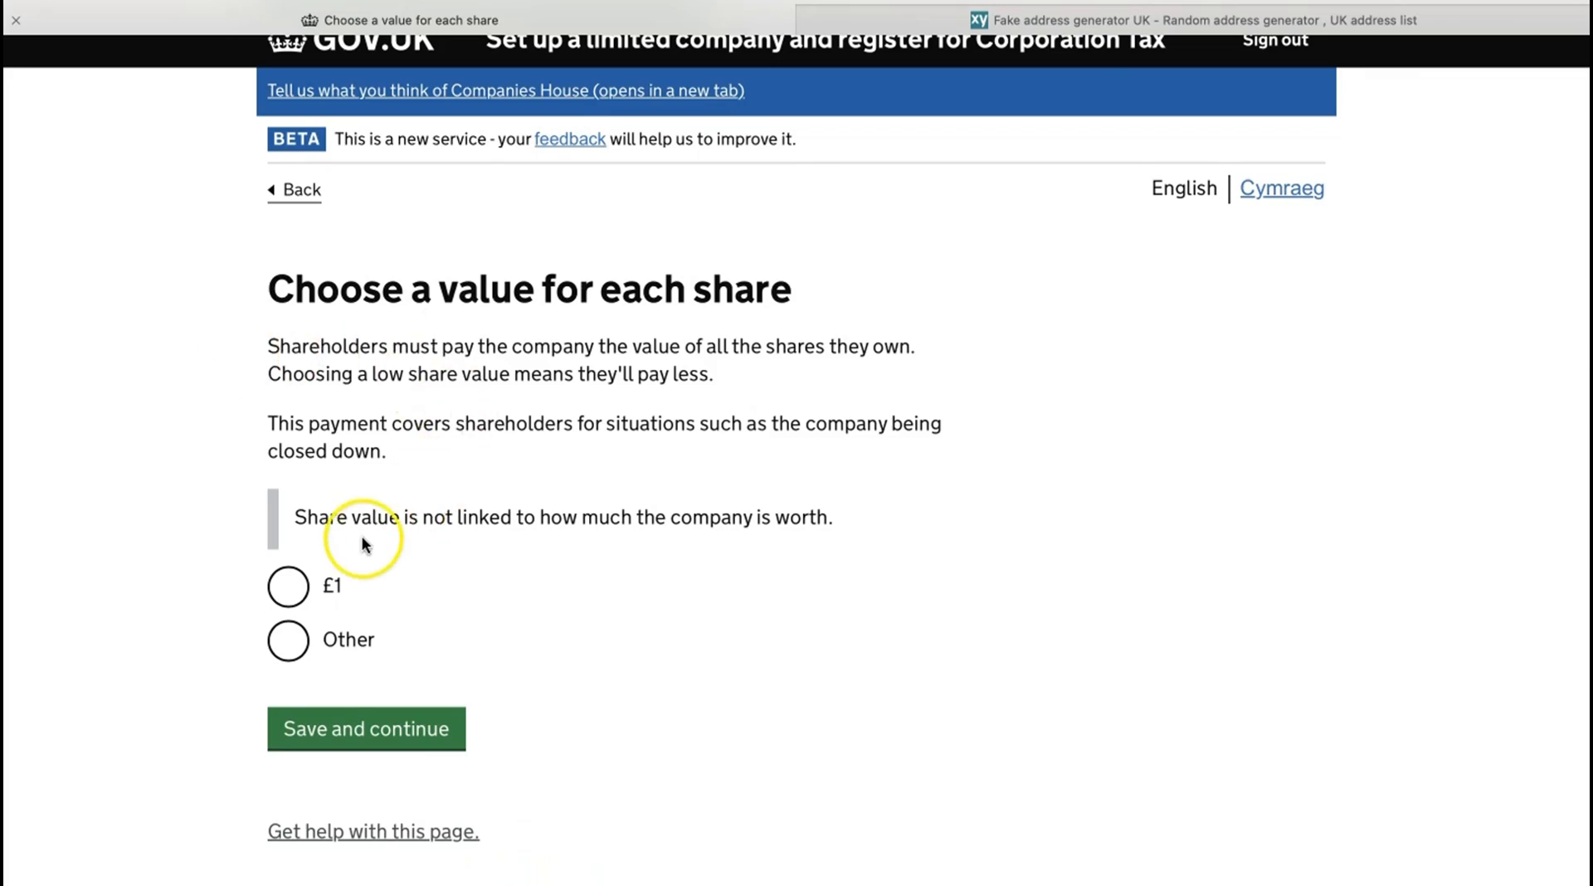
pyautogui.click(292, 589)
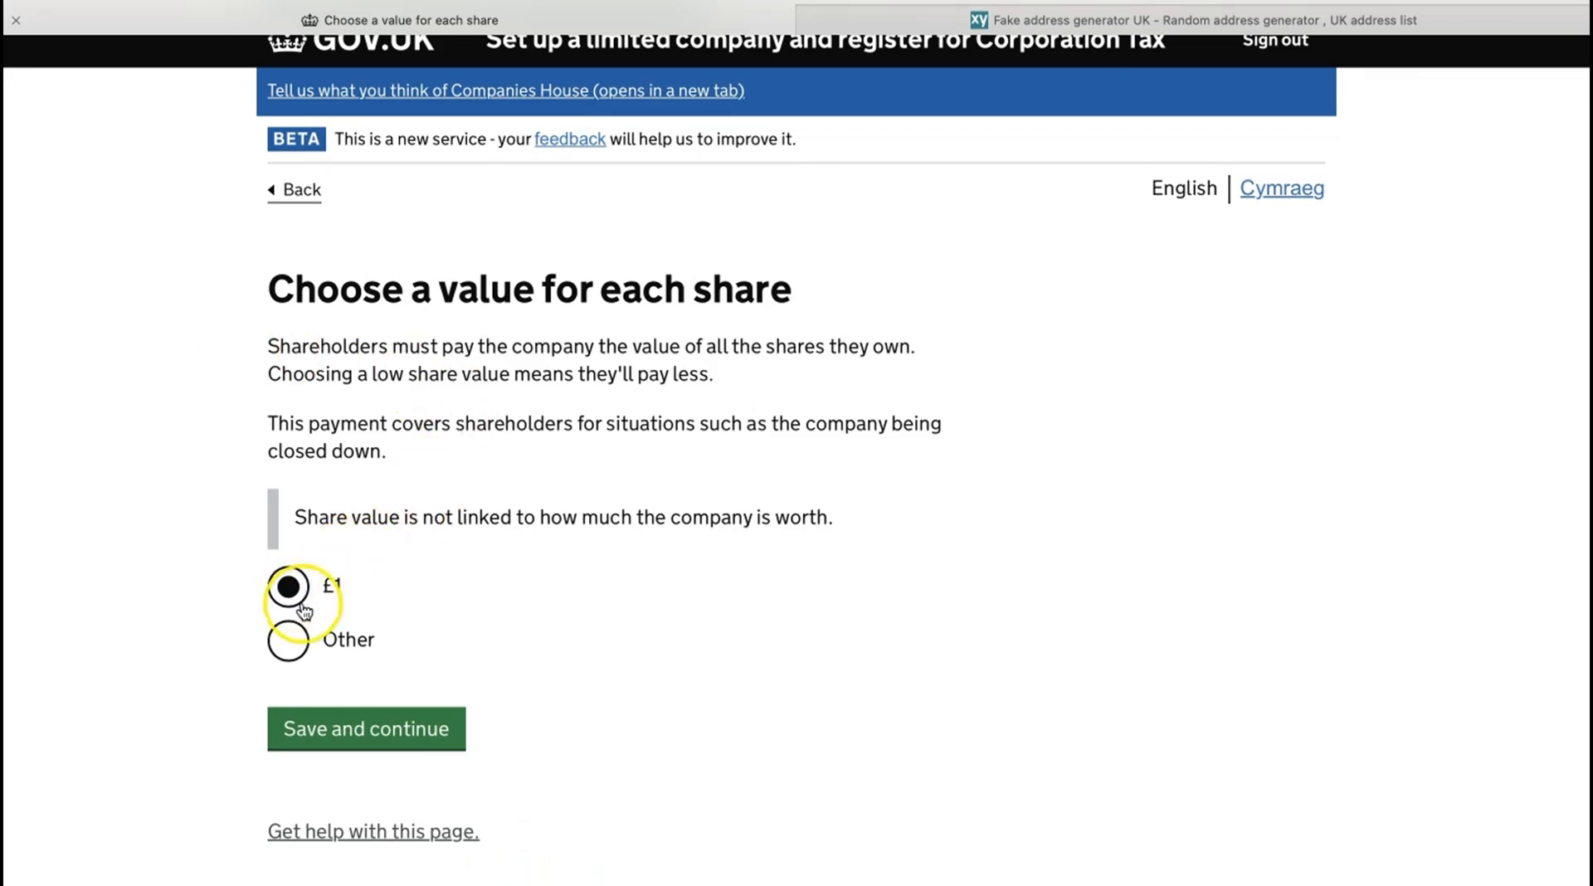
pyautogui.click(340, 726)
pyautogui.scroll(-5, 568, 686)
pyautogui.scroll(-6, 541, 689)
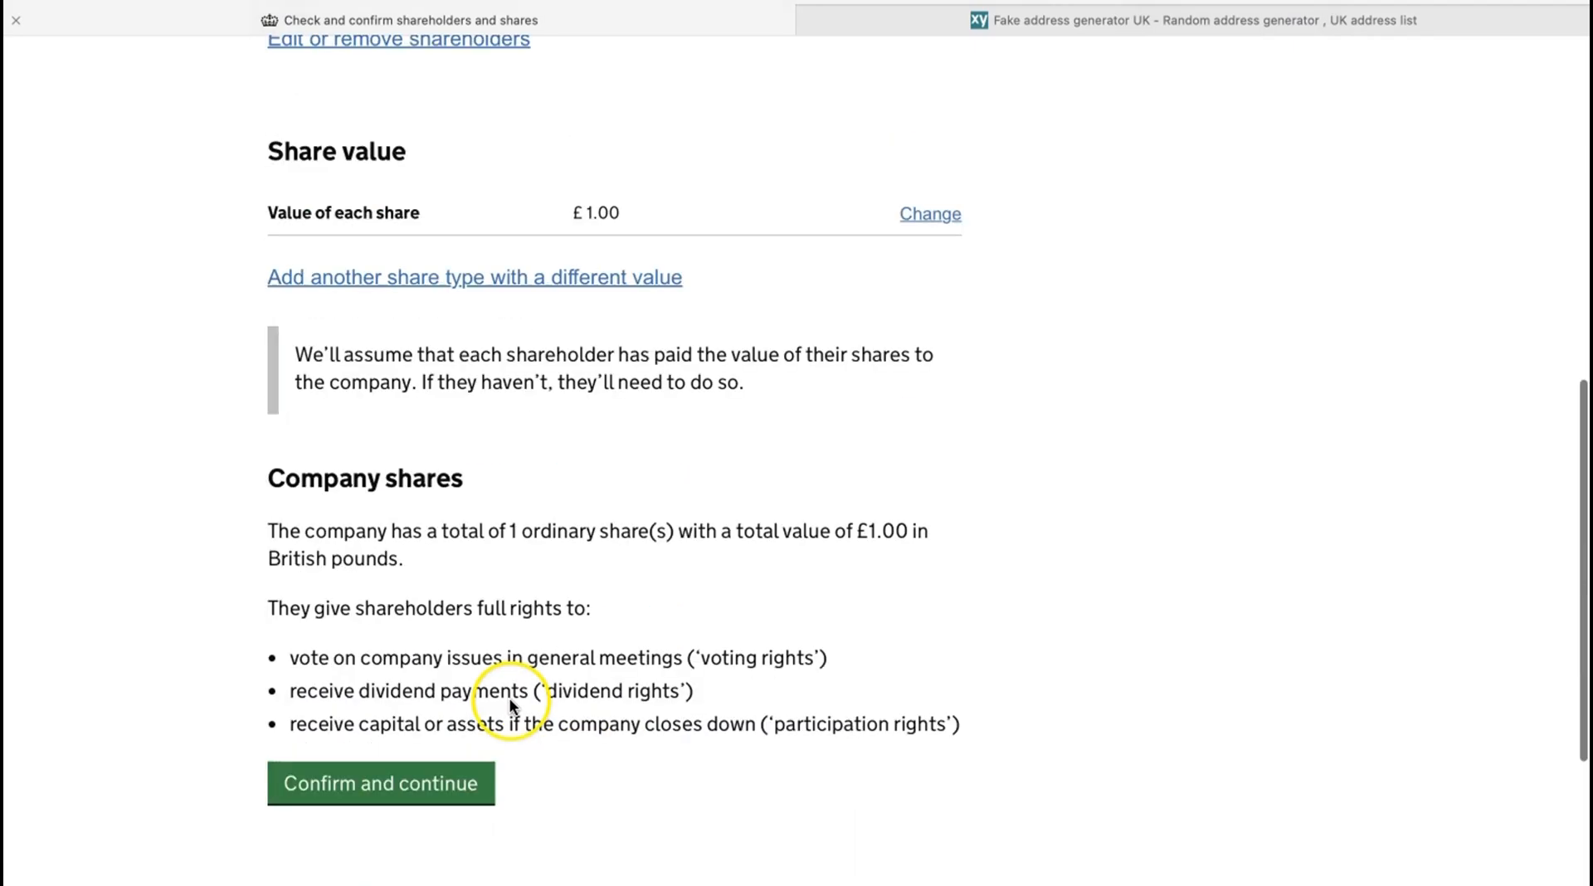
pyautogui.click(451, 596)
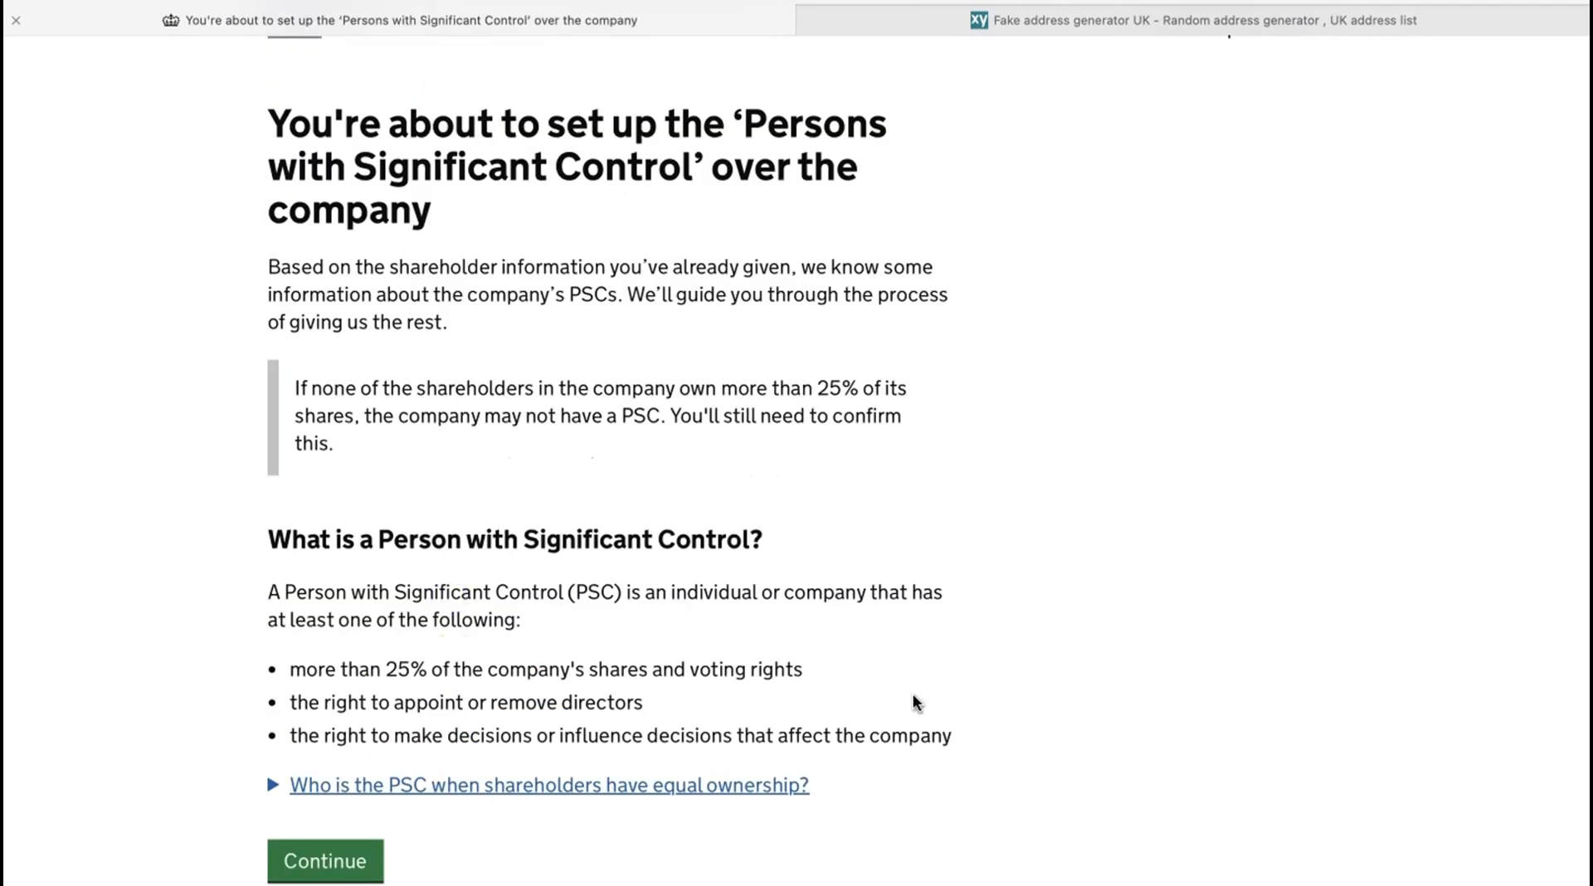
# Confirm the director as the person with significant control, ticking both residence and control confirmations
pyautogui.click(312, 863)
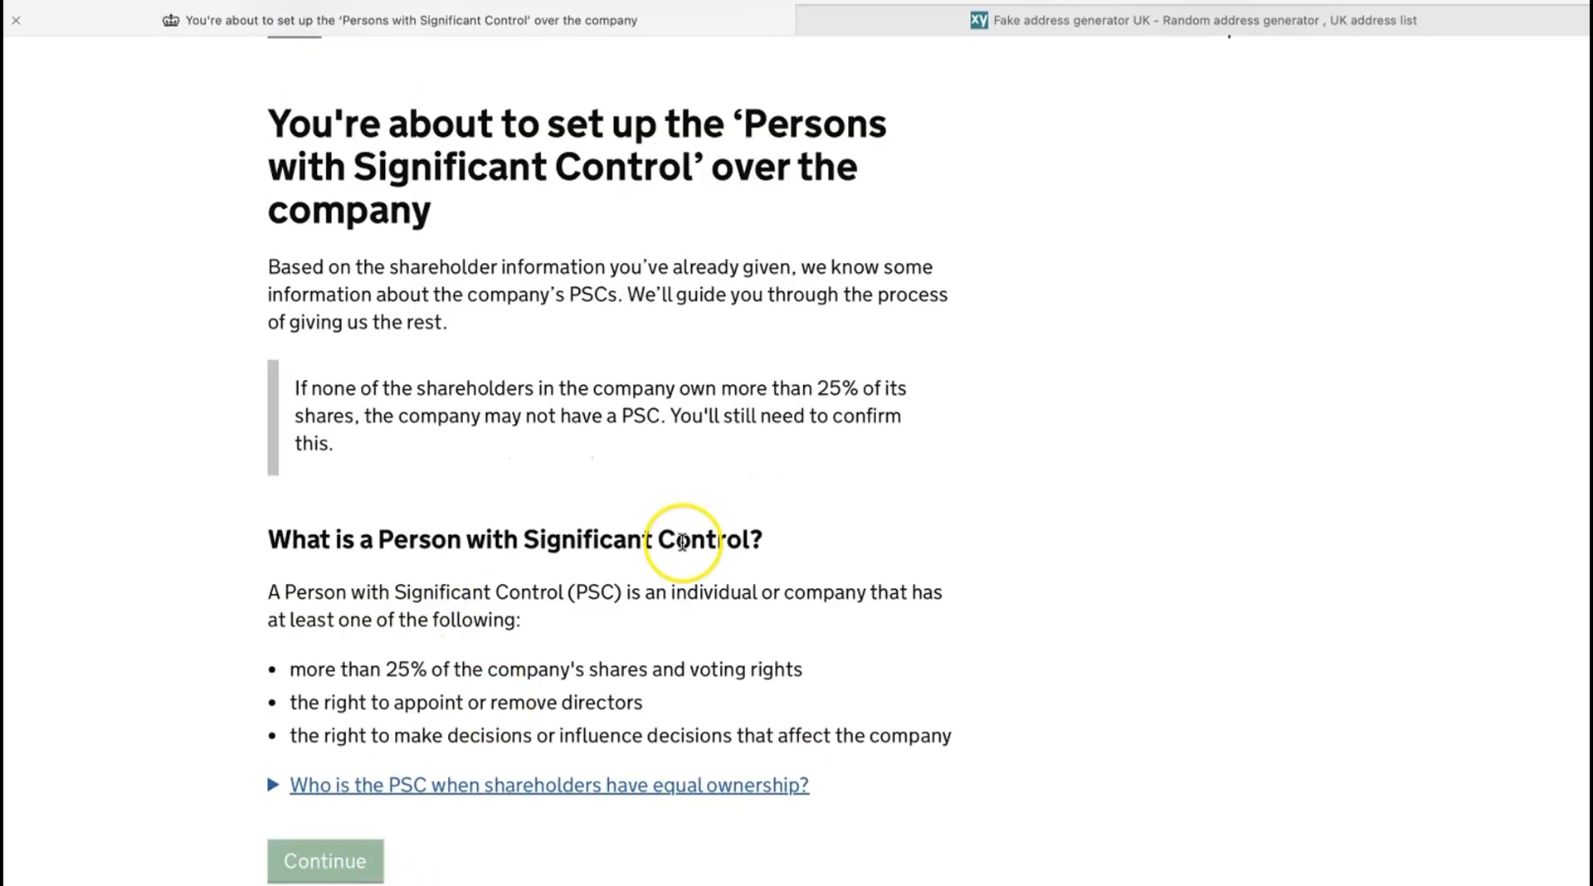
pyautogui.click(347, 741)
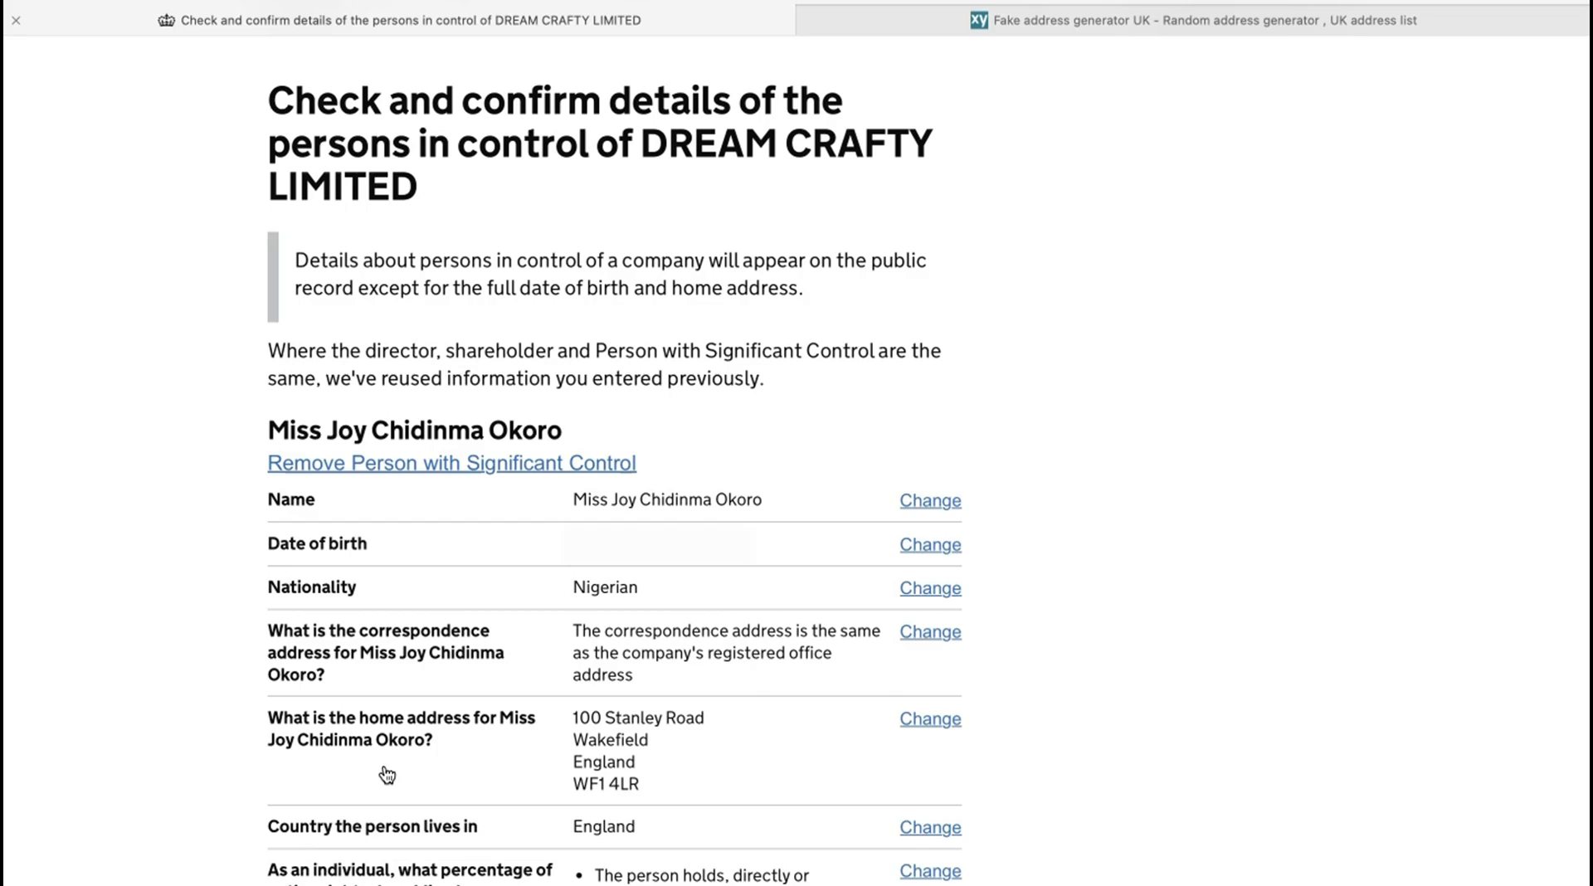
pyautogui.scroll(-10, 387, 775)
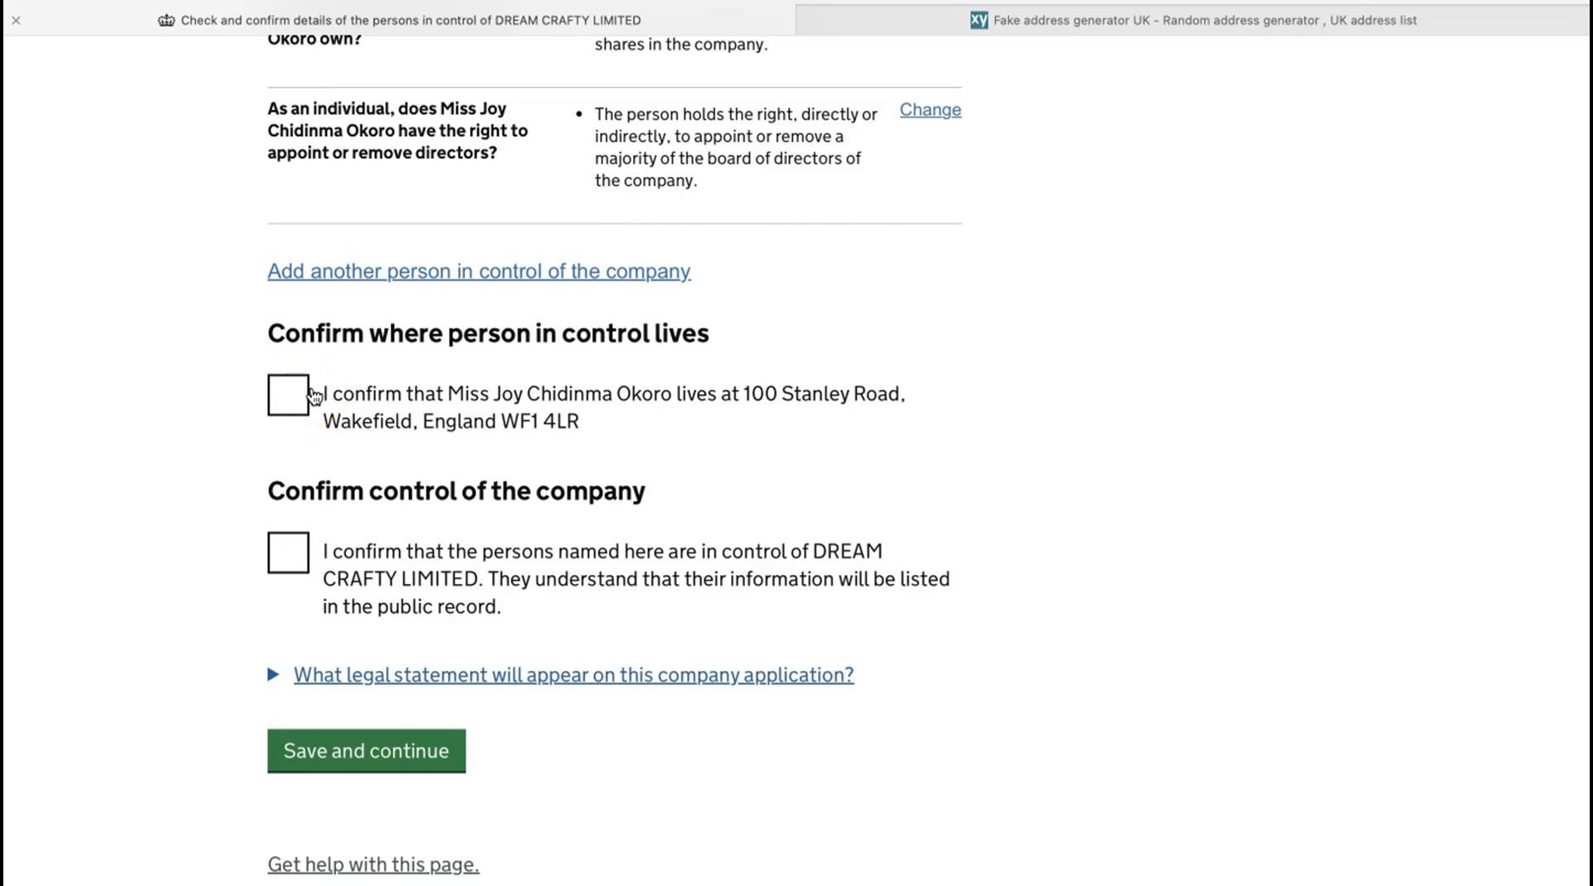
pyautogui.click(303, 399)
pyautogui.click(299, 554)
pyautogui.click(411, 746)
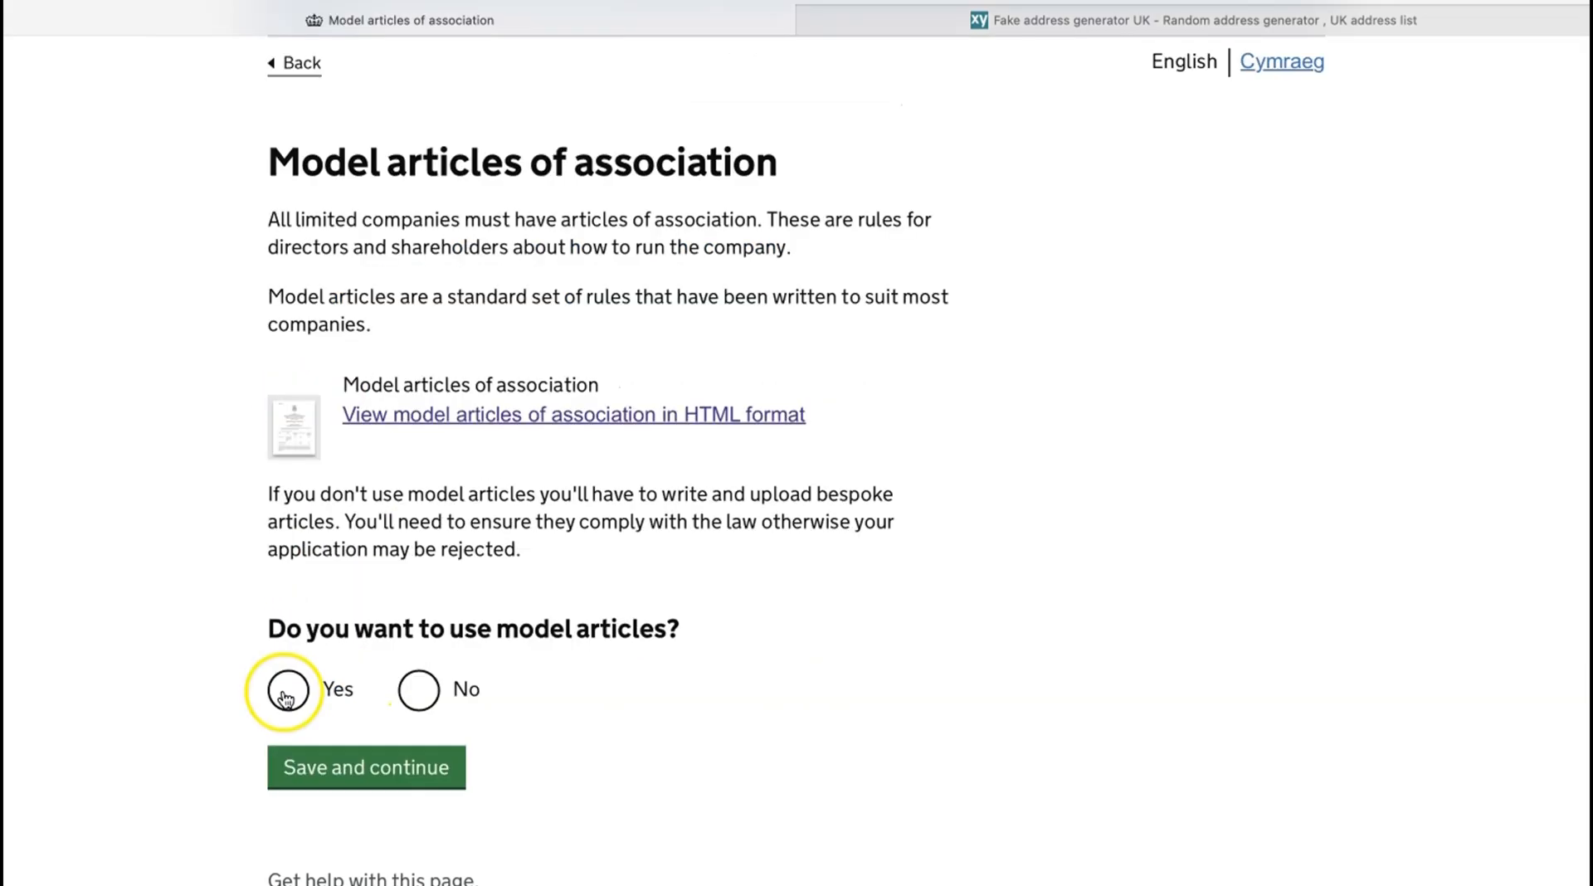
# Choose to use the model articles of association and save the choice
pyautogui.click(286, 697)
pyautogui.click(420, 758)
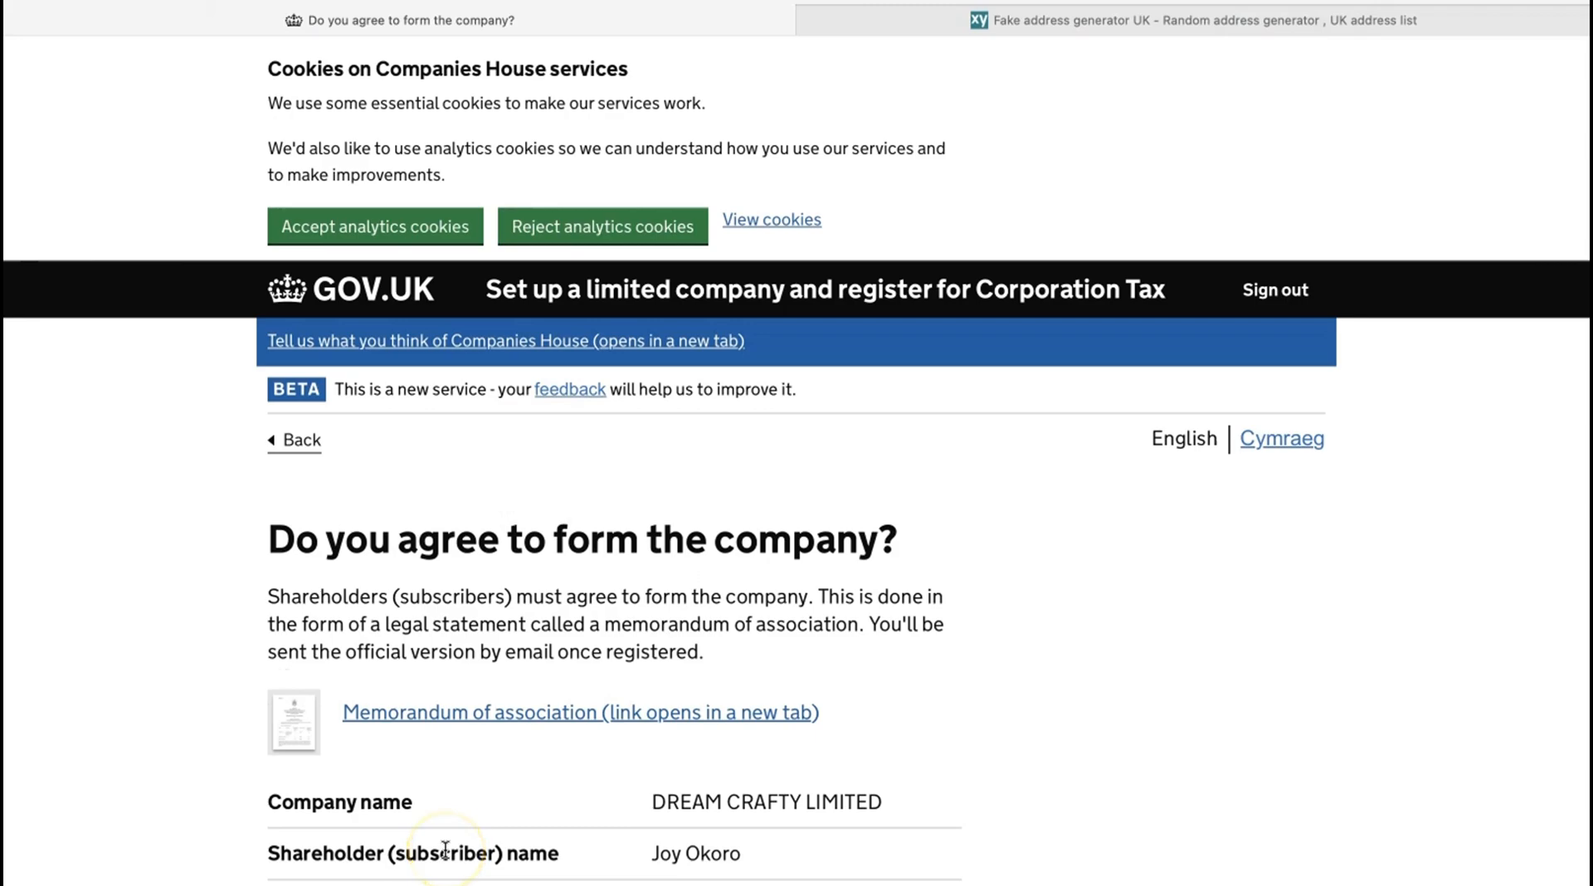
pyautogui.scroll(-3, 390, 771)
# Agree to form the company, then highlight the instruction to choose three personal details
pyautogui.click(286, 639)
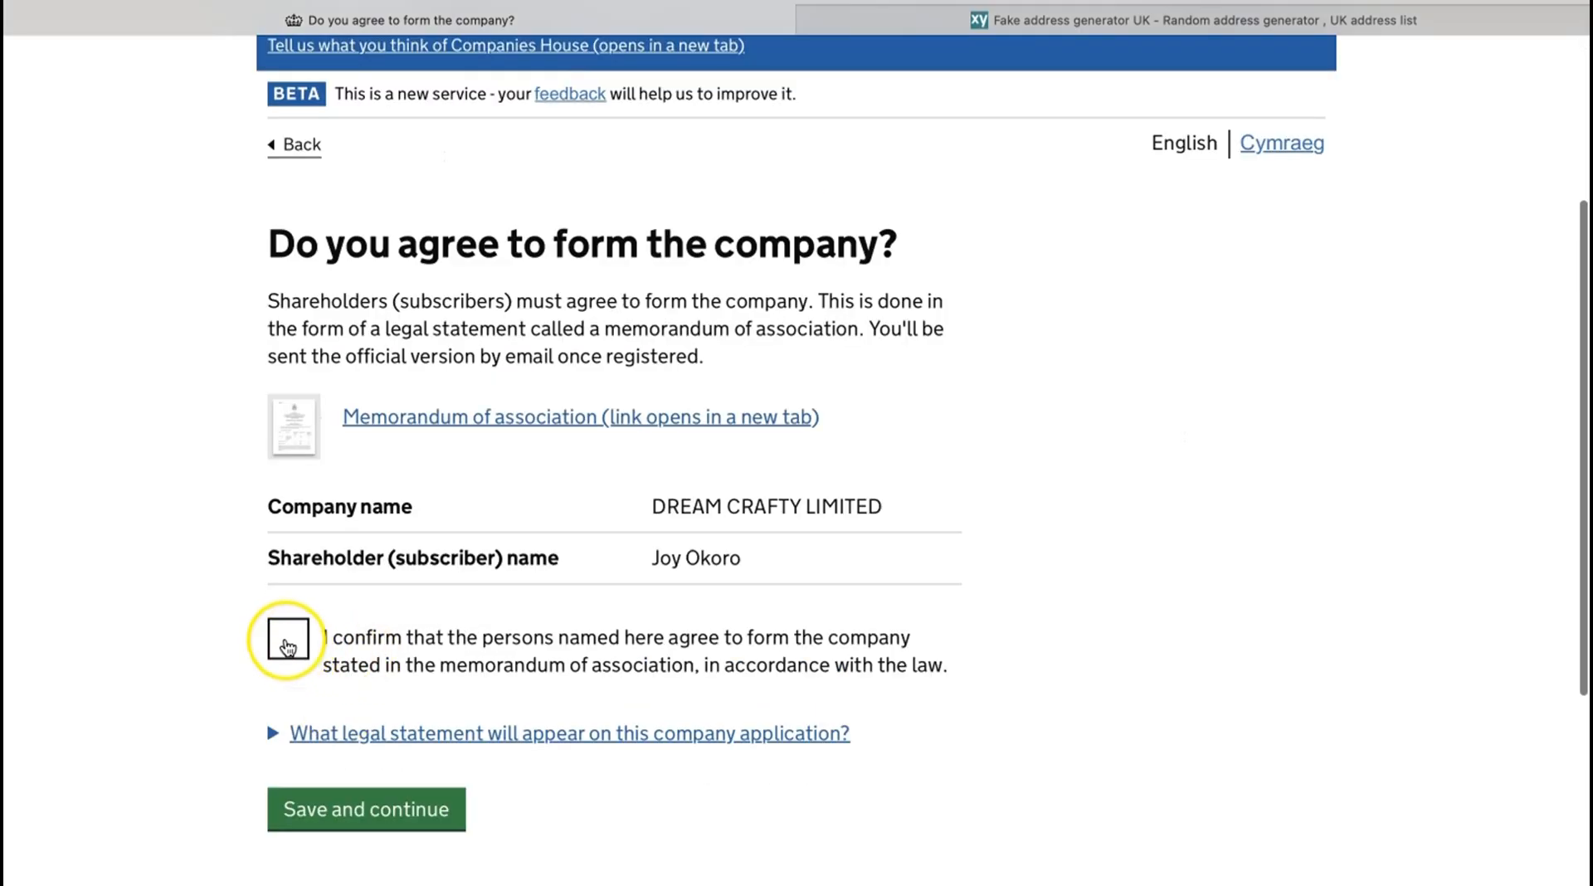
pyautogui.click(400, 799)
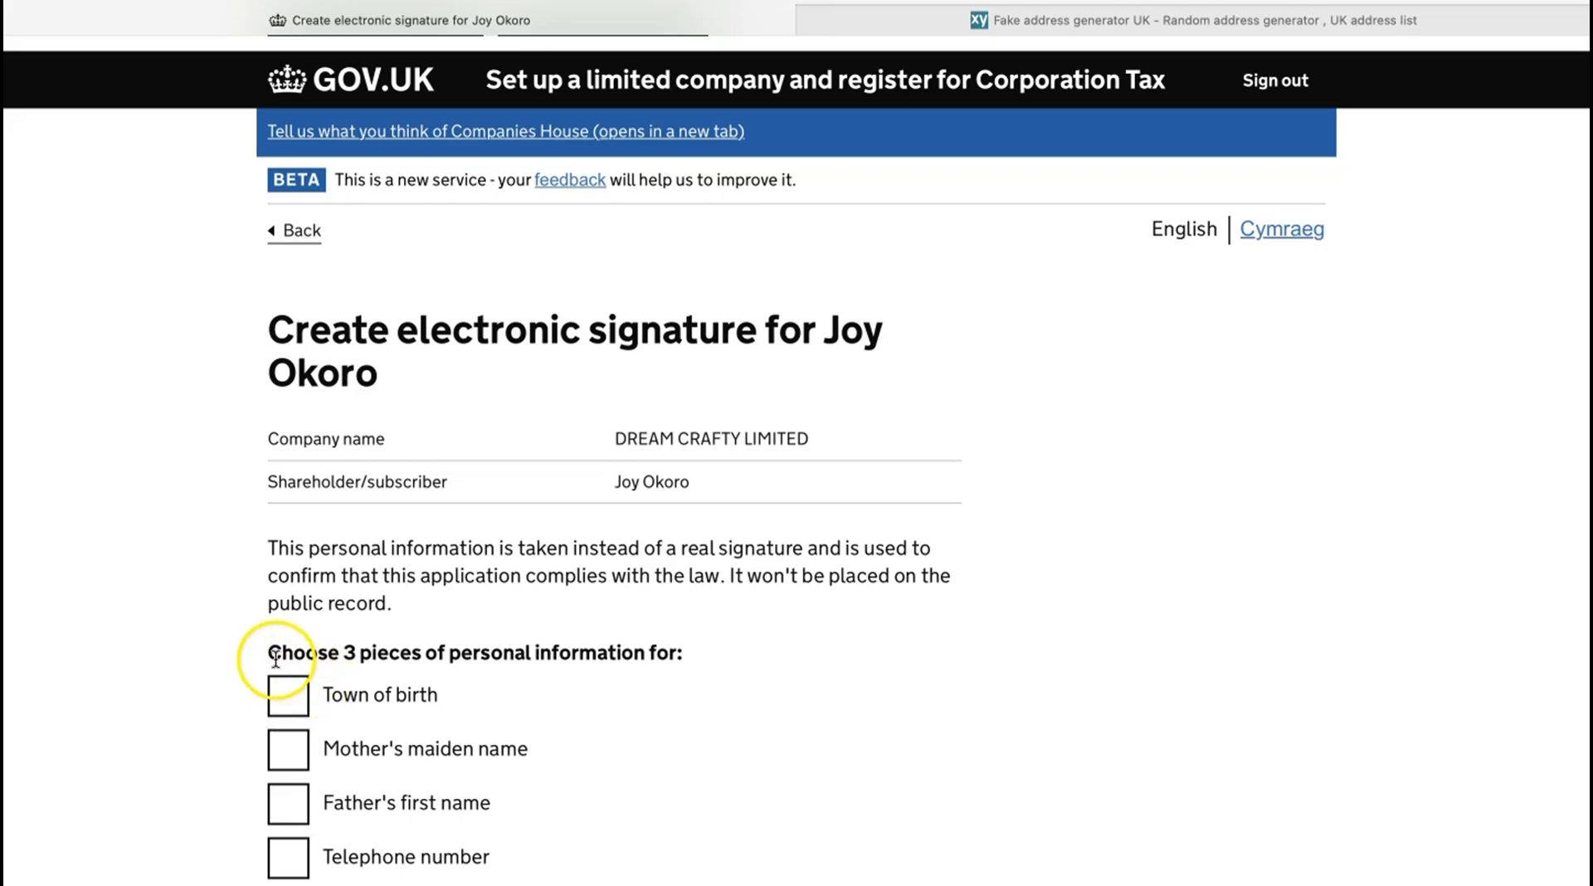
pyautogui.moveTo(268, 652); pyautogui.dragTo(688, 657)
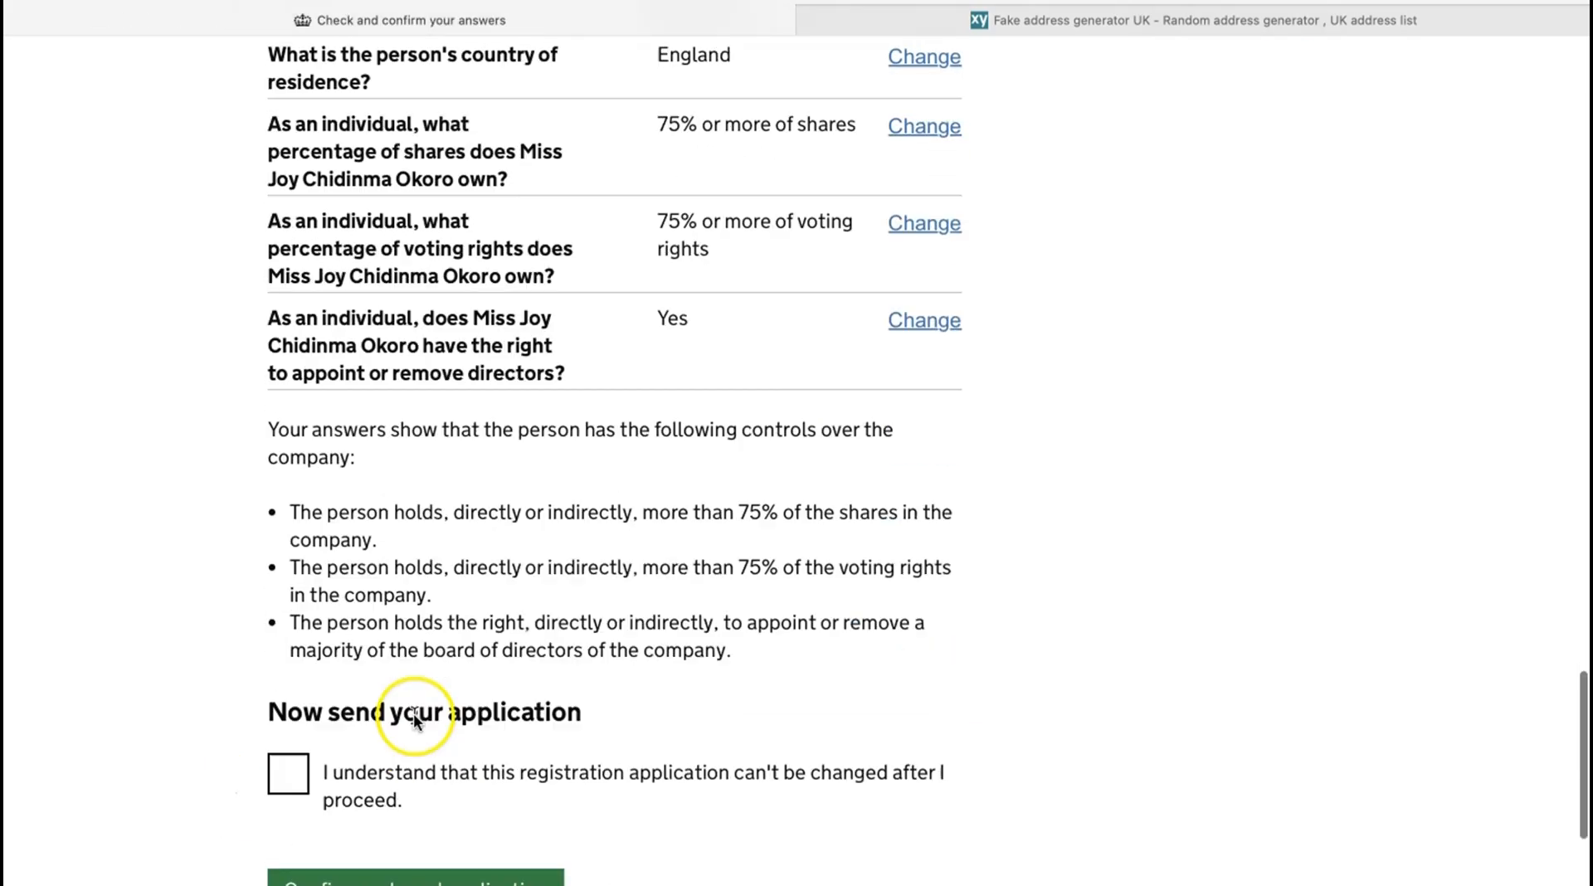
# Accept that the application can't be changed afterwards and send the completed application
pyautogui.scroll(-2, 357, 701)
pyautogui.click(303, 658)
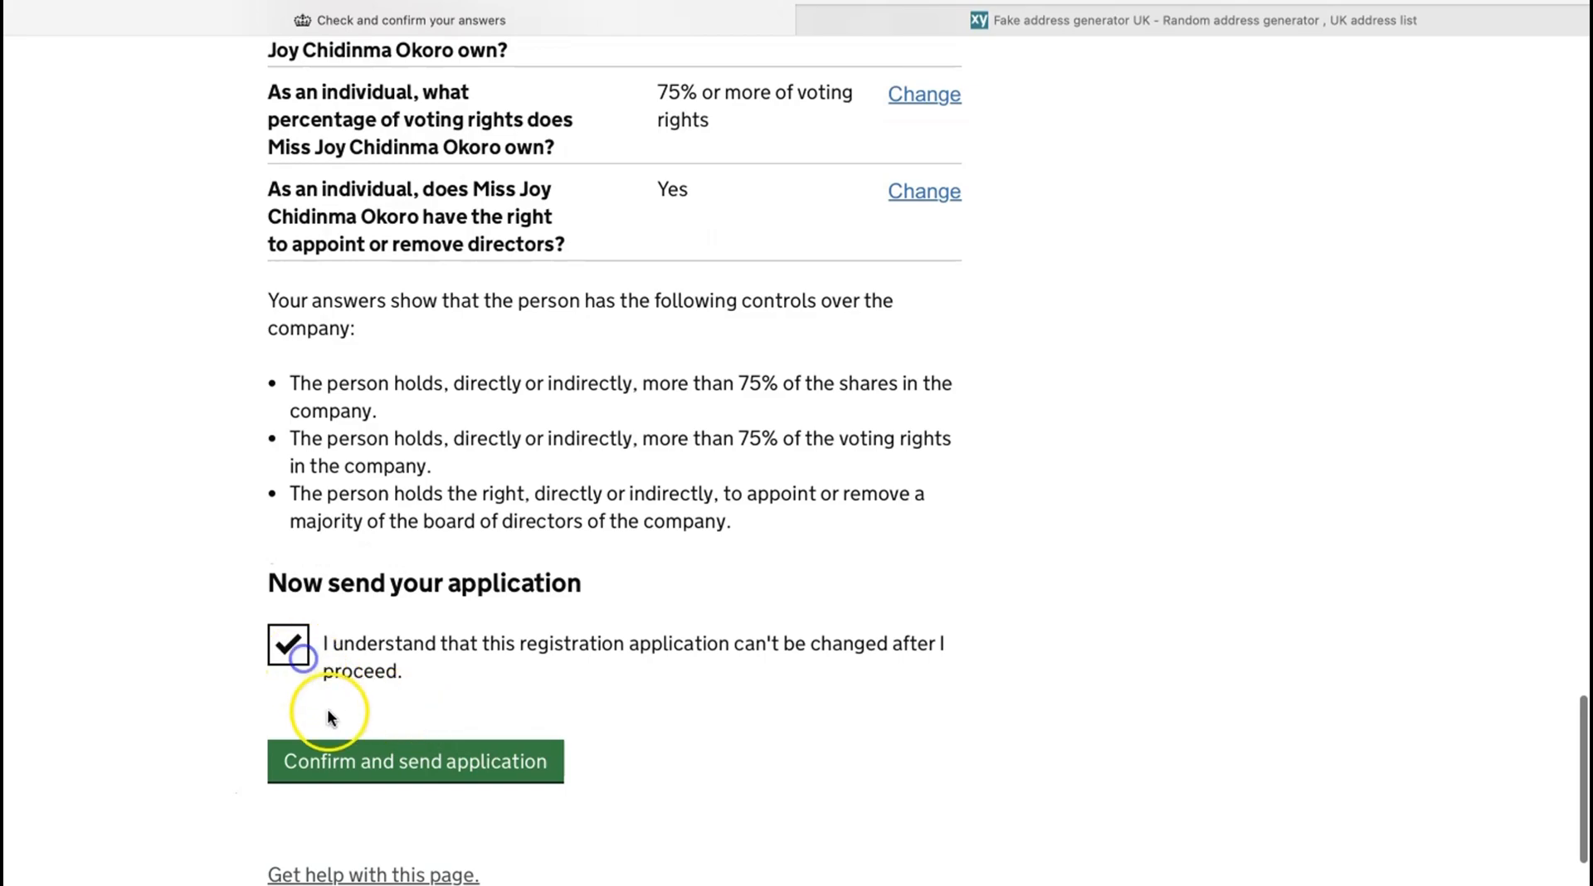
pyautogui.click(331, 761)
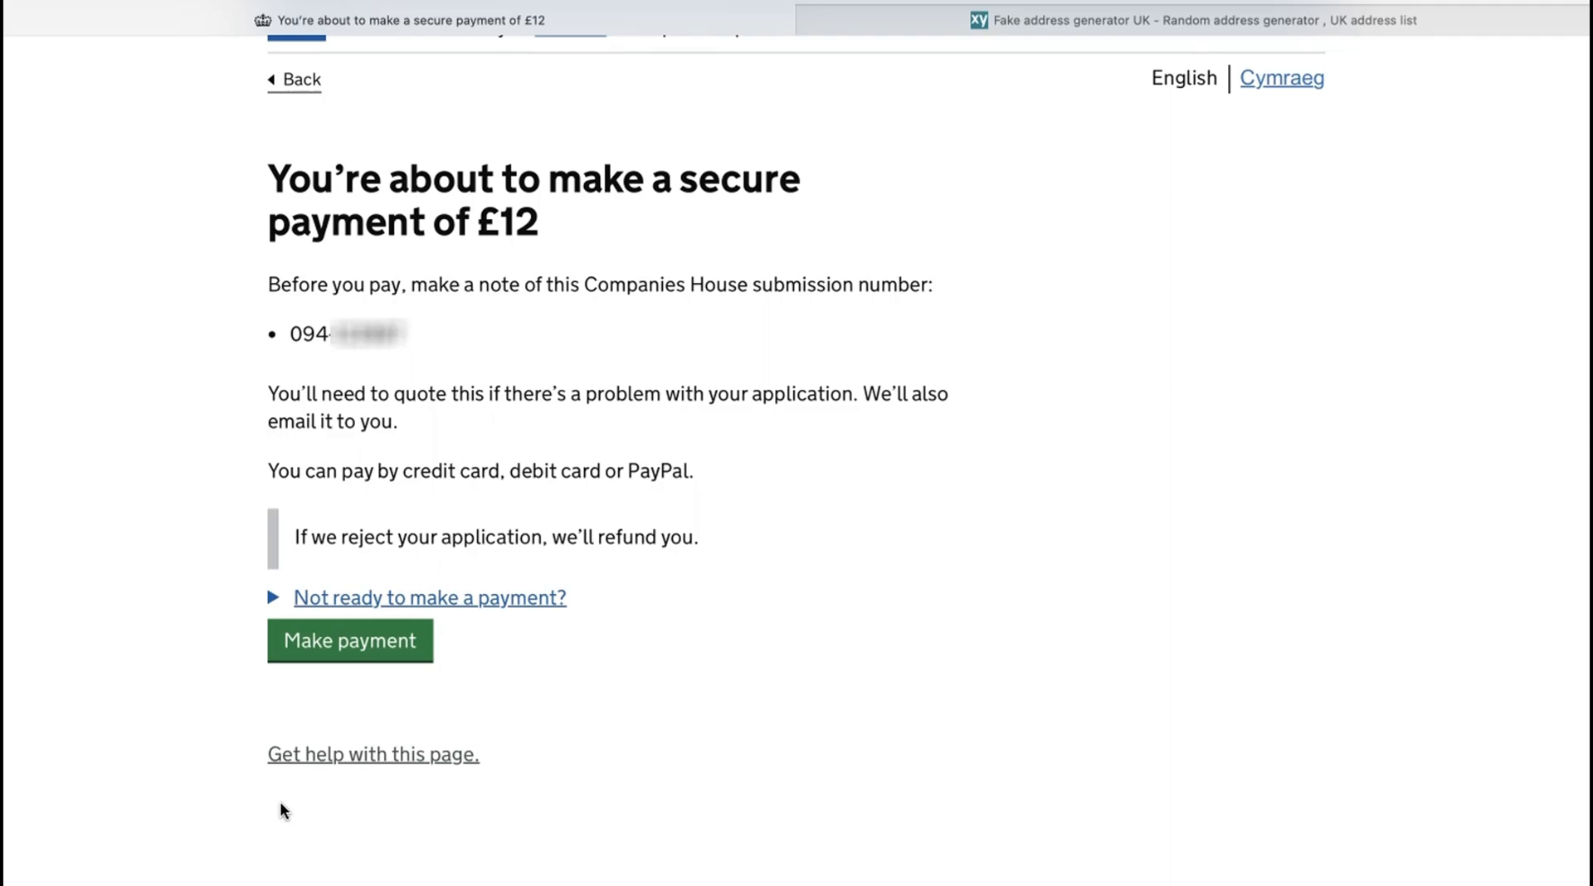
# Review the accepted payment methods and refund note, then pay the £12 application fee
pyautogui.click(270, 473)
pyautogui.moveTo(268, 471); pyautogui.dragTo(705, 475)
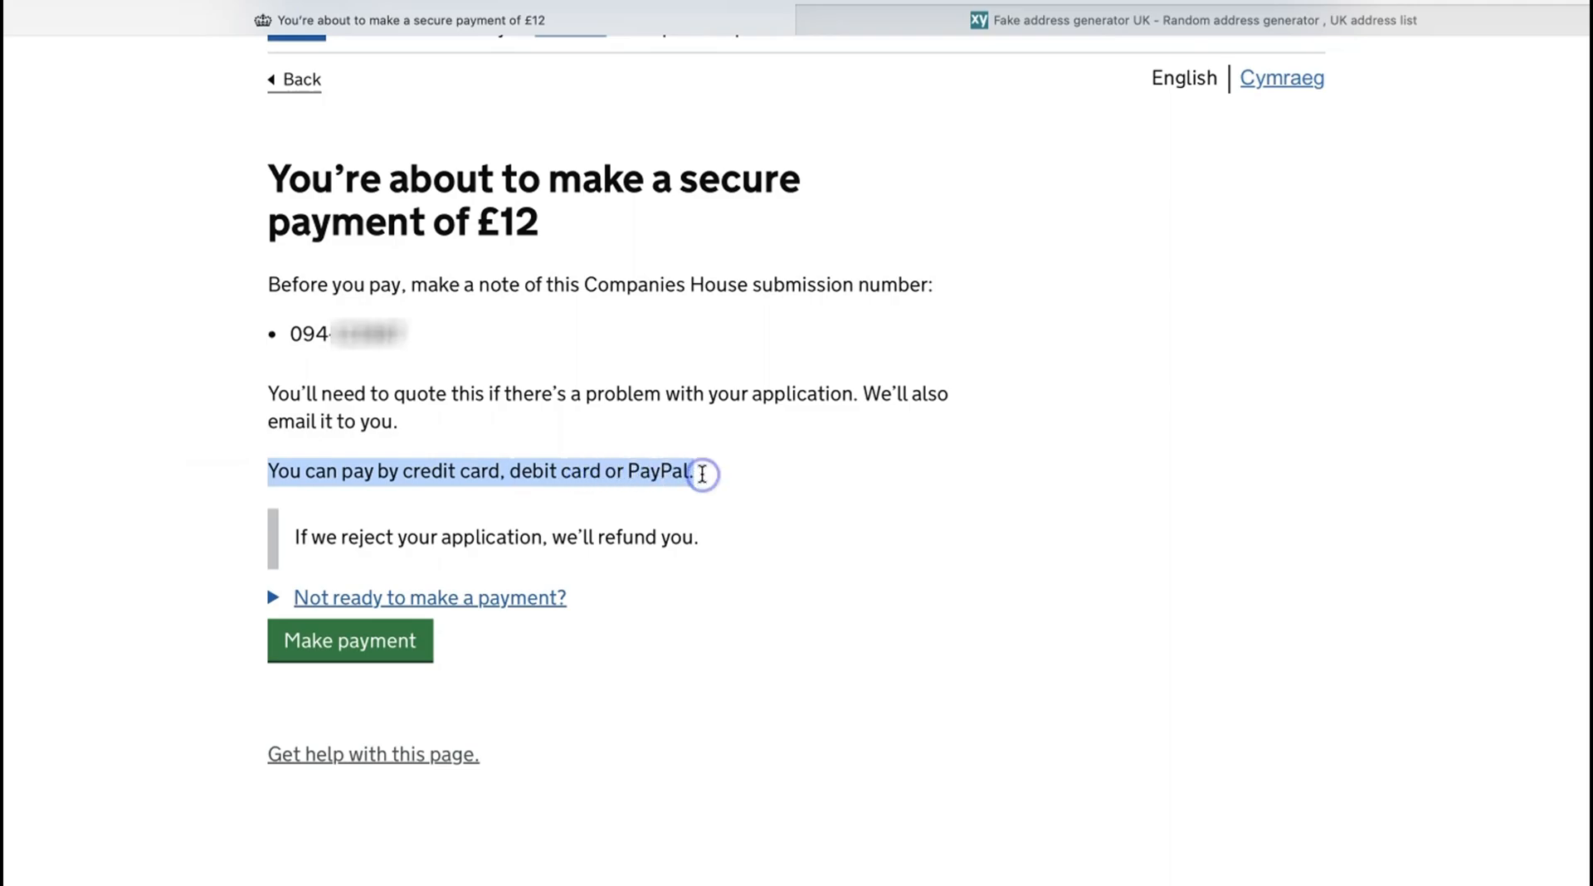
pyautogui.click(293, 571)
pyautogui.moveTo(292, 537); pyautogui.dragTo(772, 540)
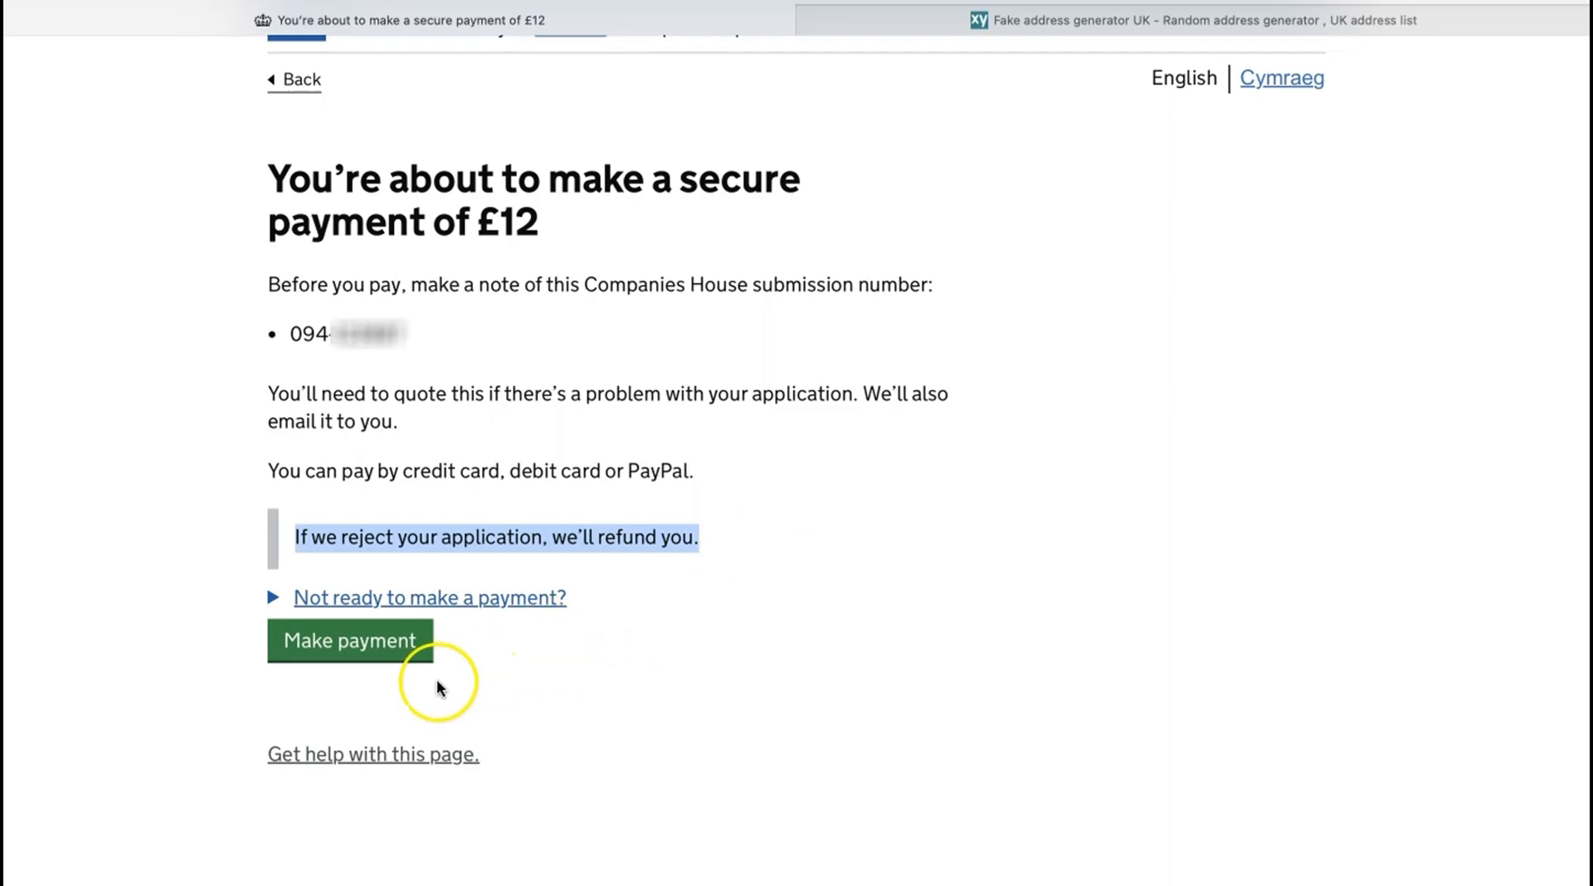
pyautogui.click(370, 659)
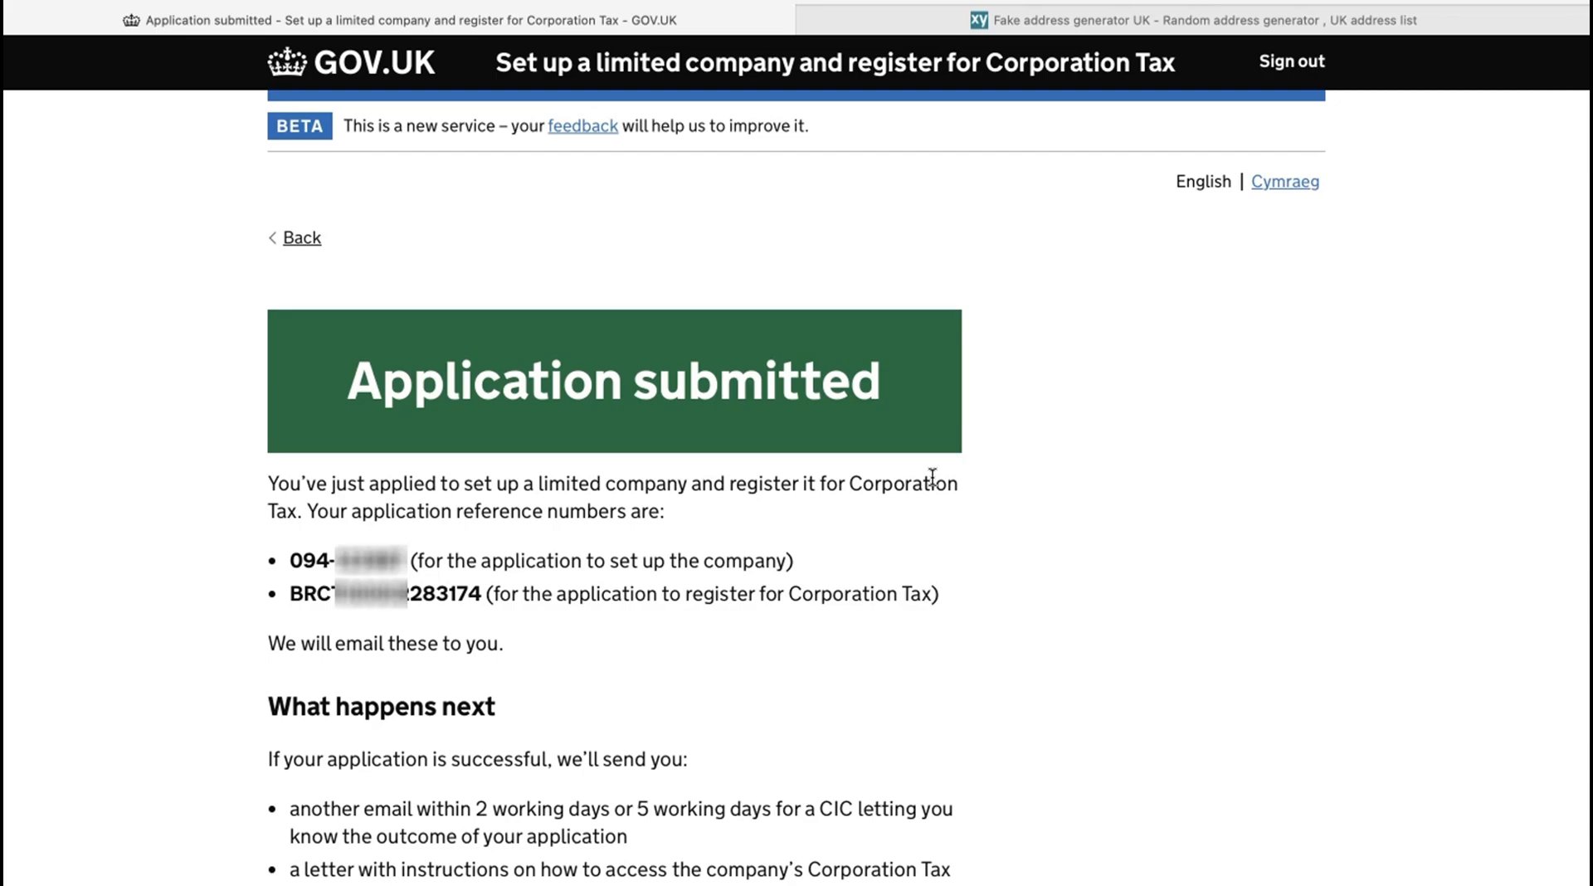
# Note the company set-up and Corporation Tax reference numbers and the advice to keep the UTR safe
pyautogui.click(480, 415)
pyautogui.click(283, 562)
pyautogui.moveTo(283, 562); pyautogui.dragTo(786, 559)
pyautogui.moveTo(290, 596); pyautogui.dragTo(935, 591)
pyautogui.click(935, 591)
pyautogui.scroll(-3, 594, 667)
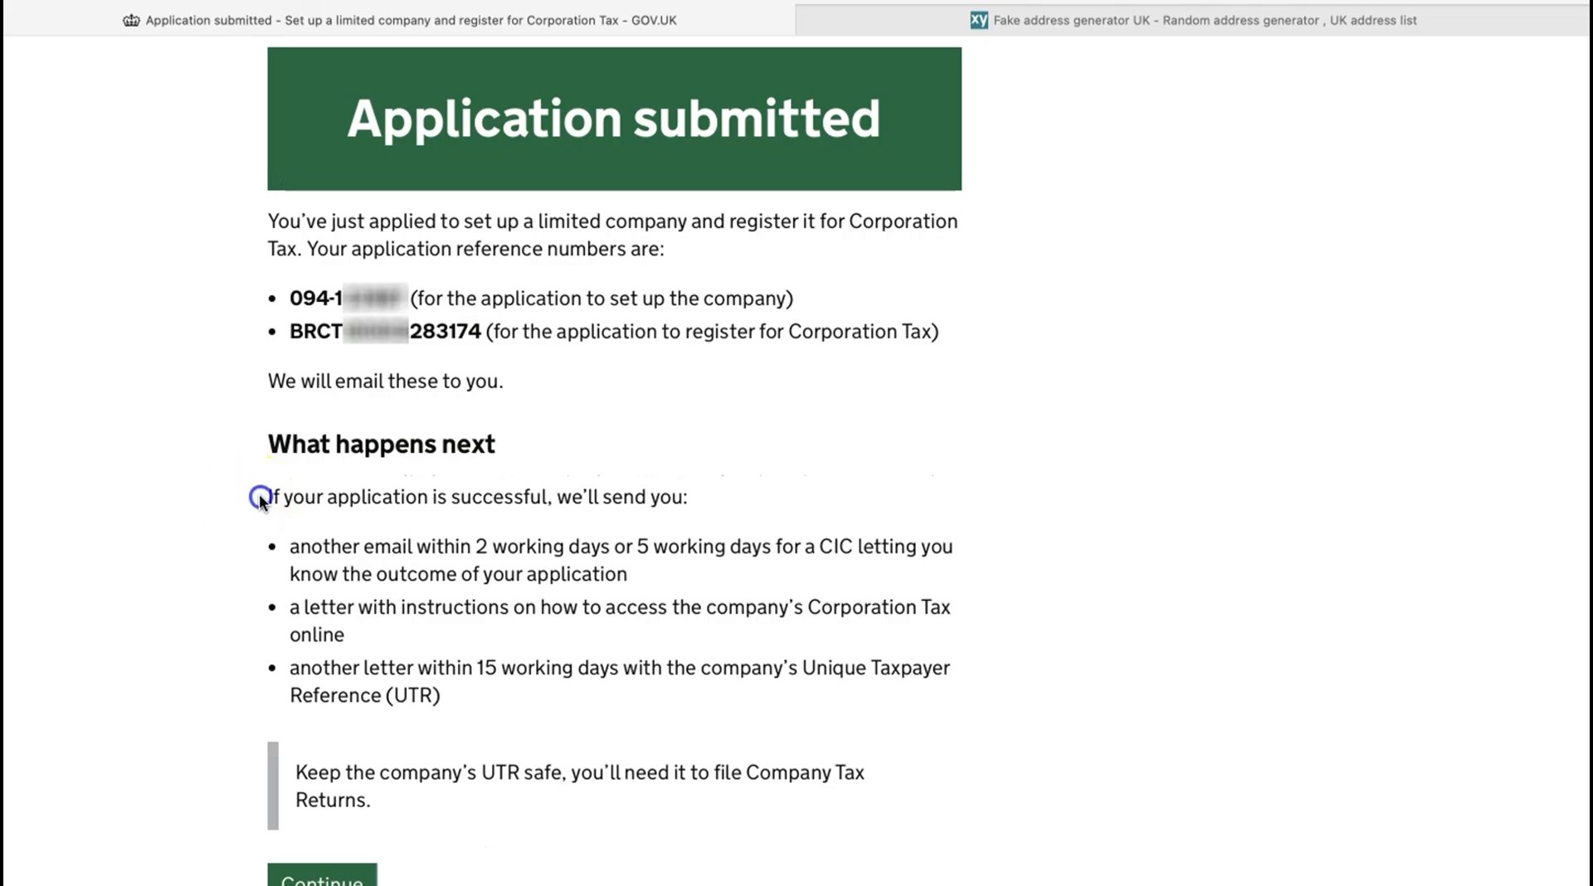
pyautogui.moveTo(266, 496); pyautogui.dragTo(560, 492)
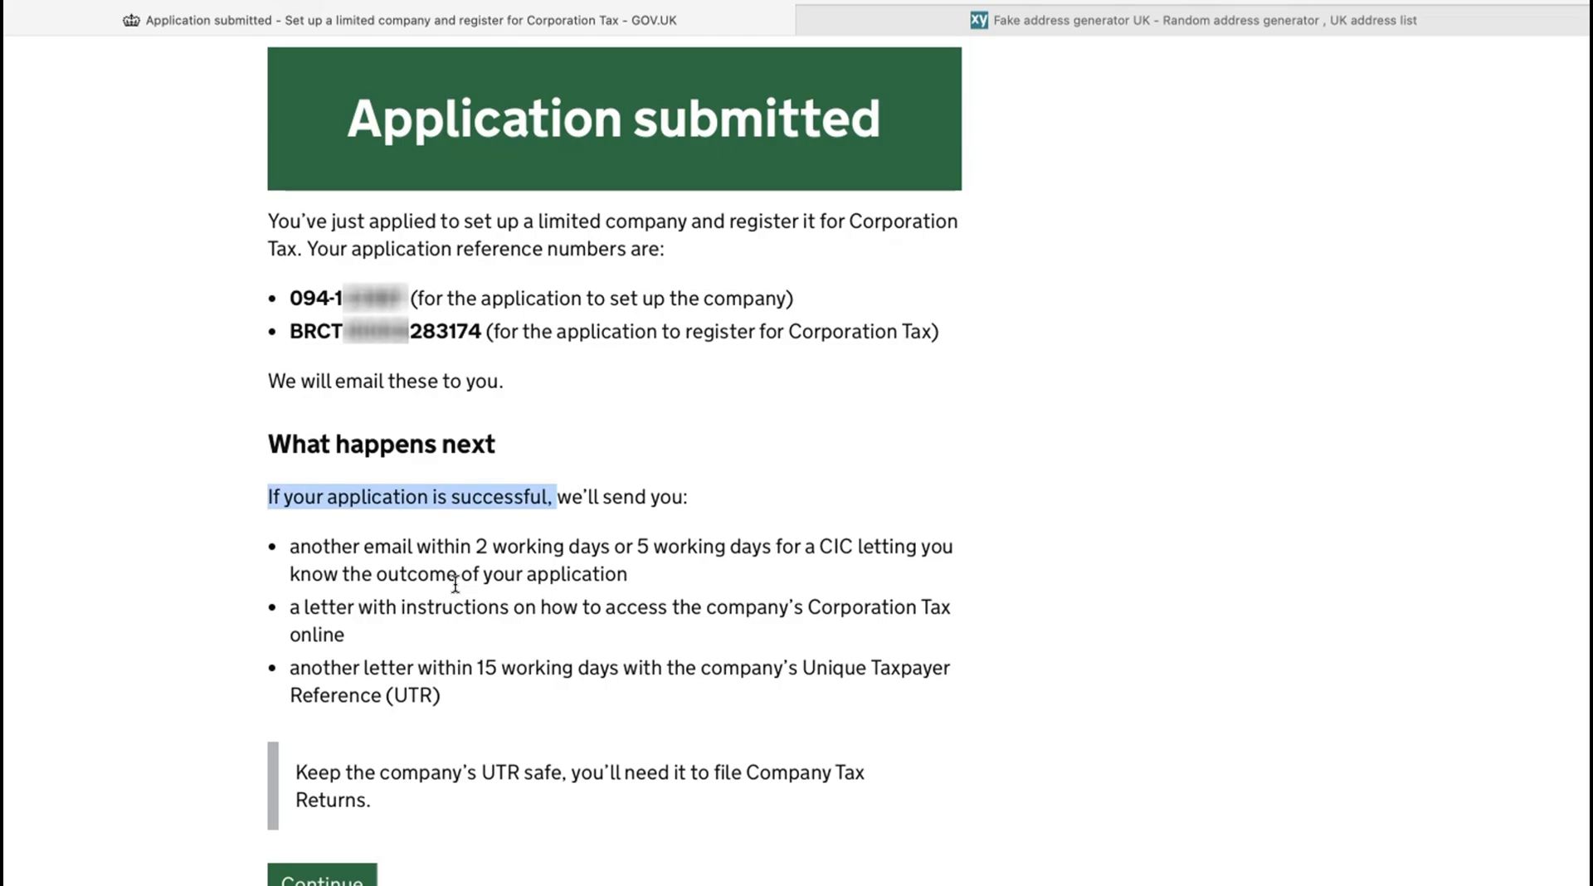
pyautogui.moveTo(380, 772); pyautogui.dragTo(551, 775)
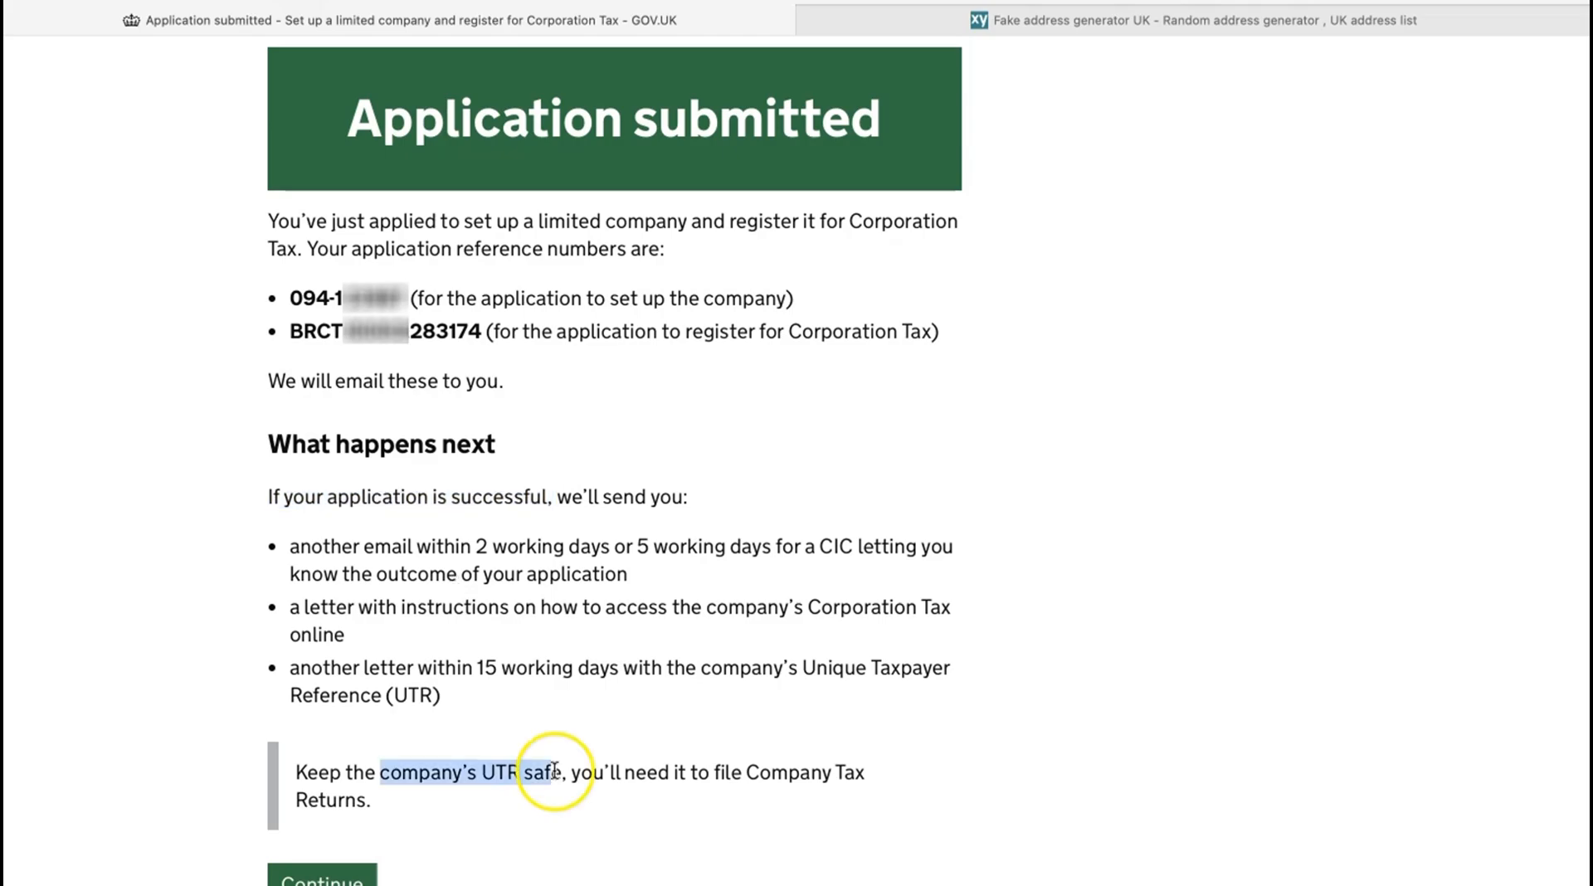
# Continue to the registration overview and highlight the company name DREAM CRAFTY LIMITED
pyautogui.click(311, 881)
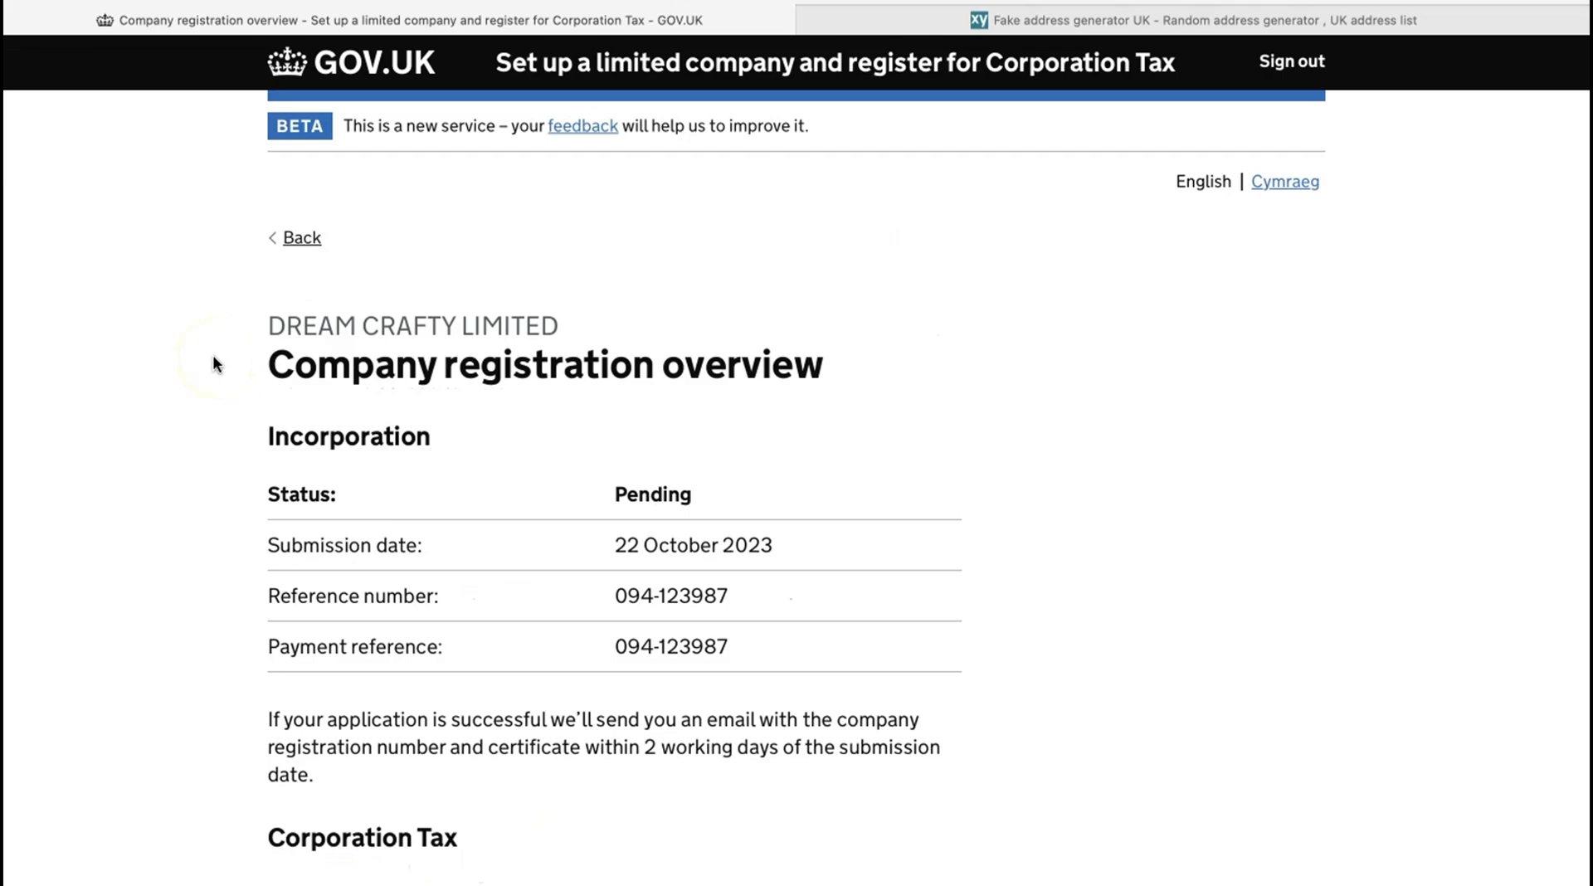
pyautogui.click(271, 329)
pyautogui.moveTo(271, 329); pyautogui.dragTo(578, 332)
pyautogui.click(719, 420)
# Open the Companies House email, highlighting the registration subject and company number 15231382
pyautogui.click(241, 160)
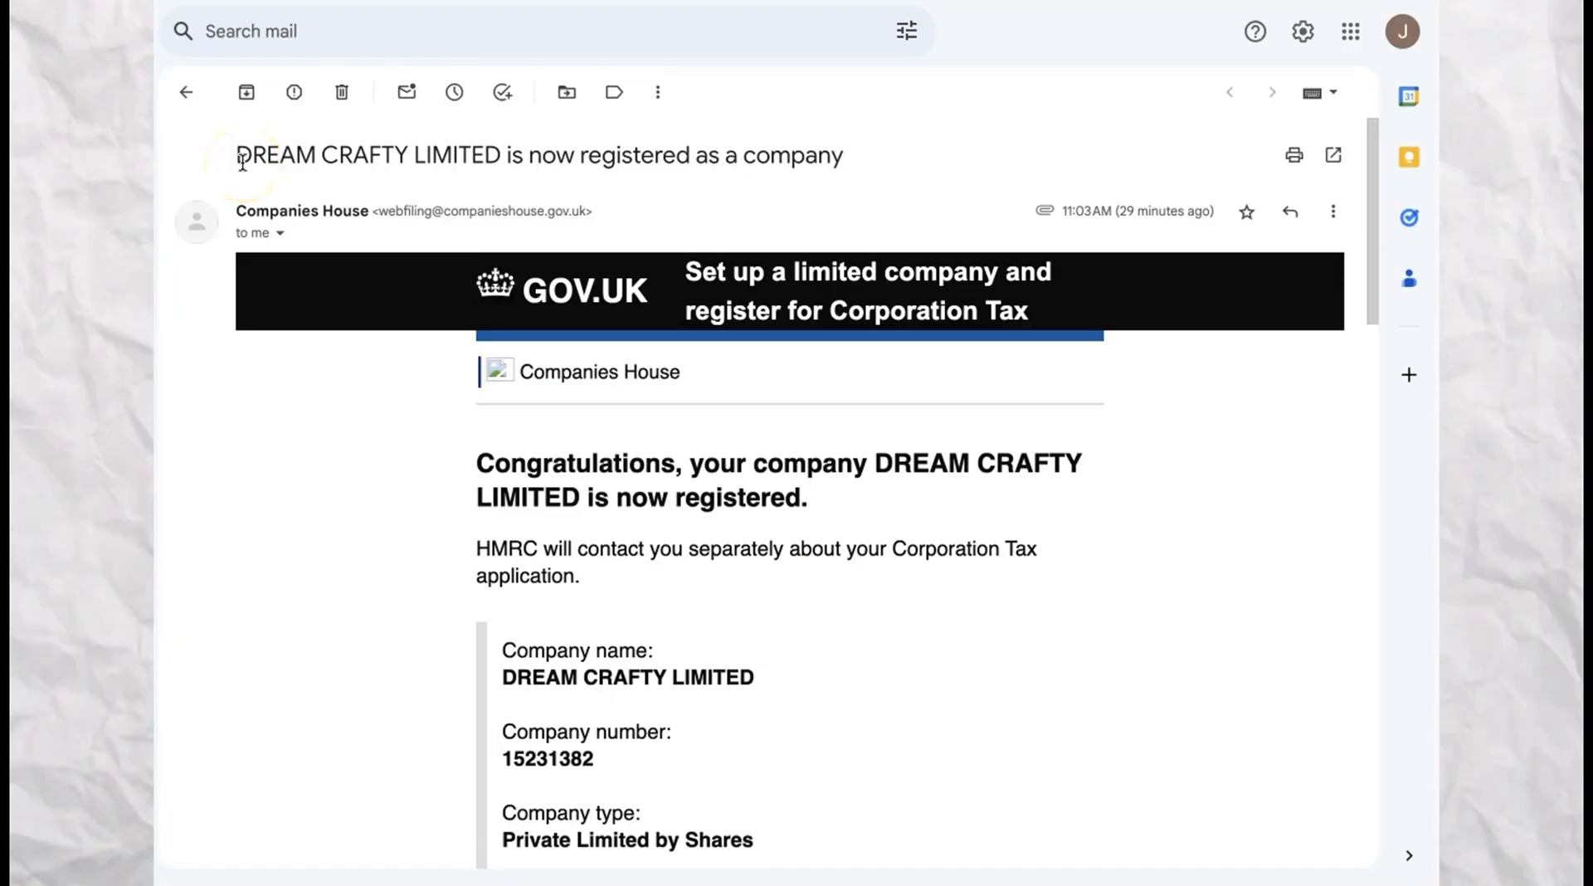
pyautogui.click(236, 152)
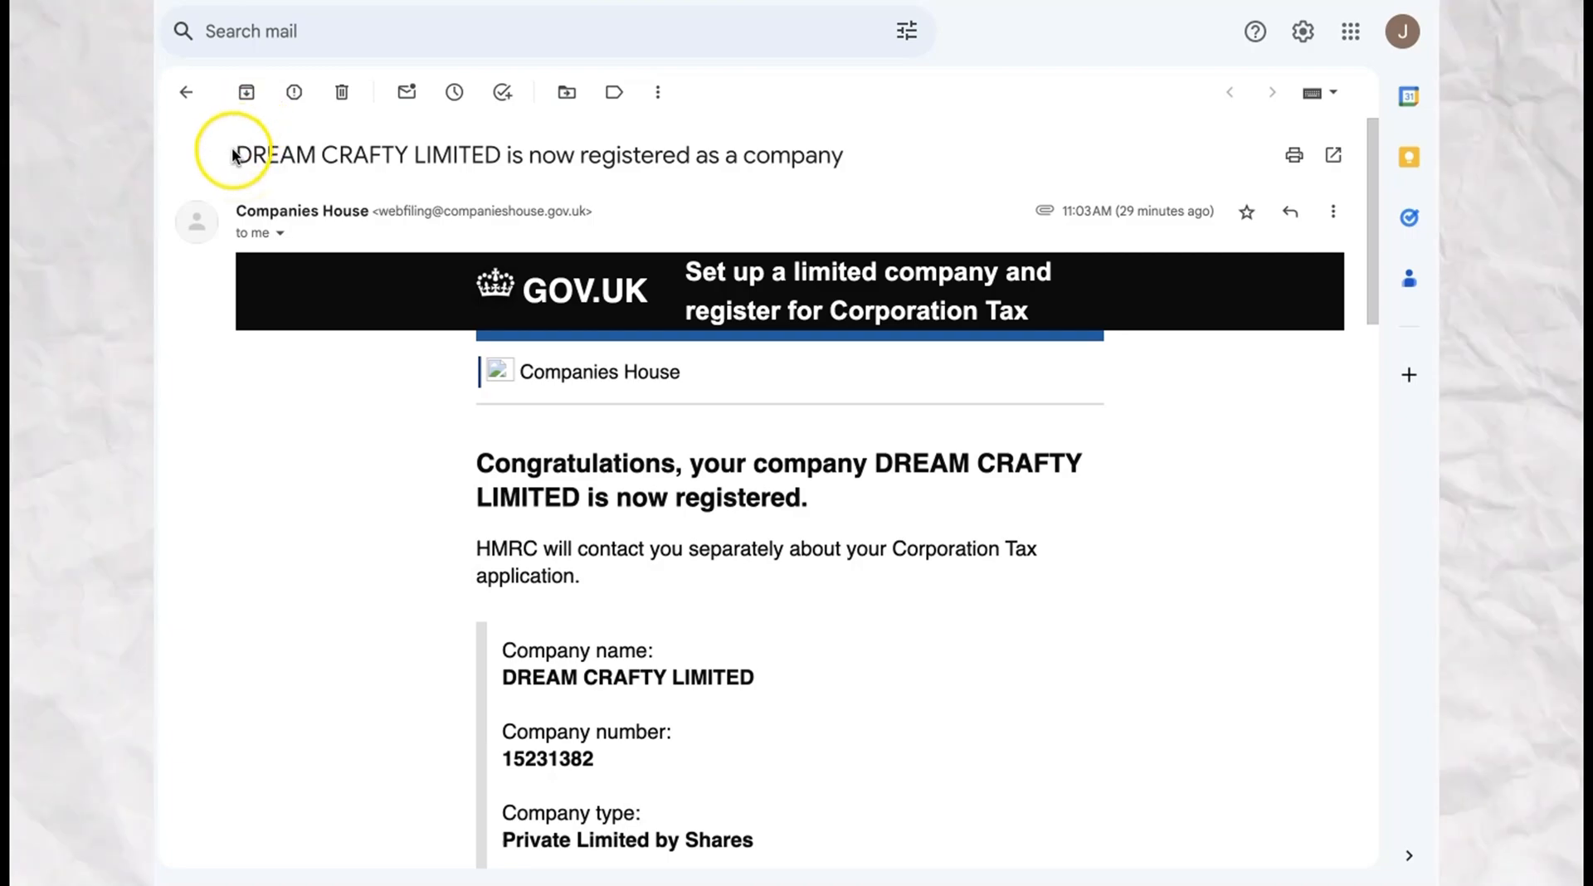
pyautogui.moveTo(236, 152); pyautogui.dragTo(879, 164)
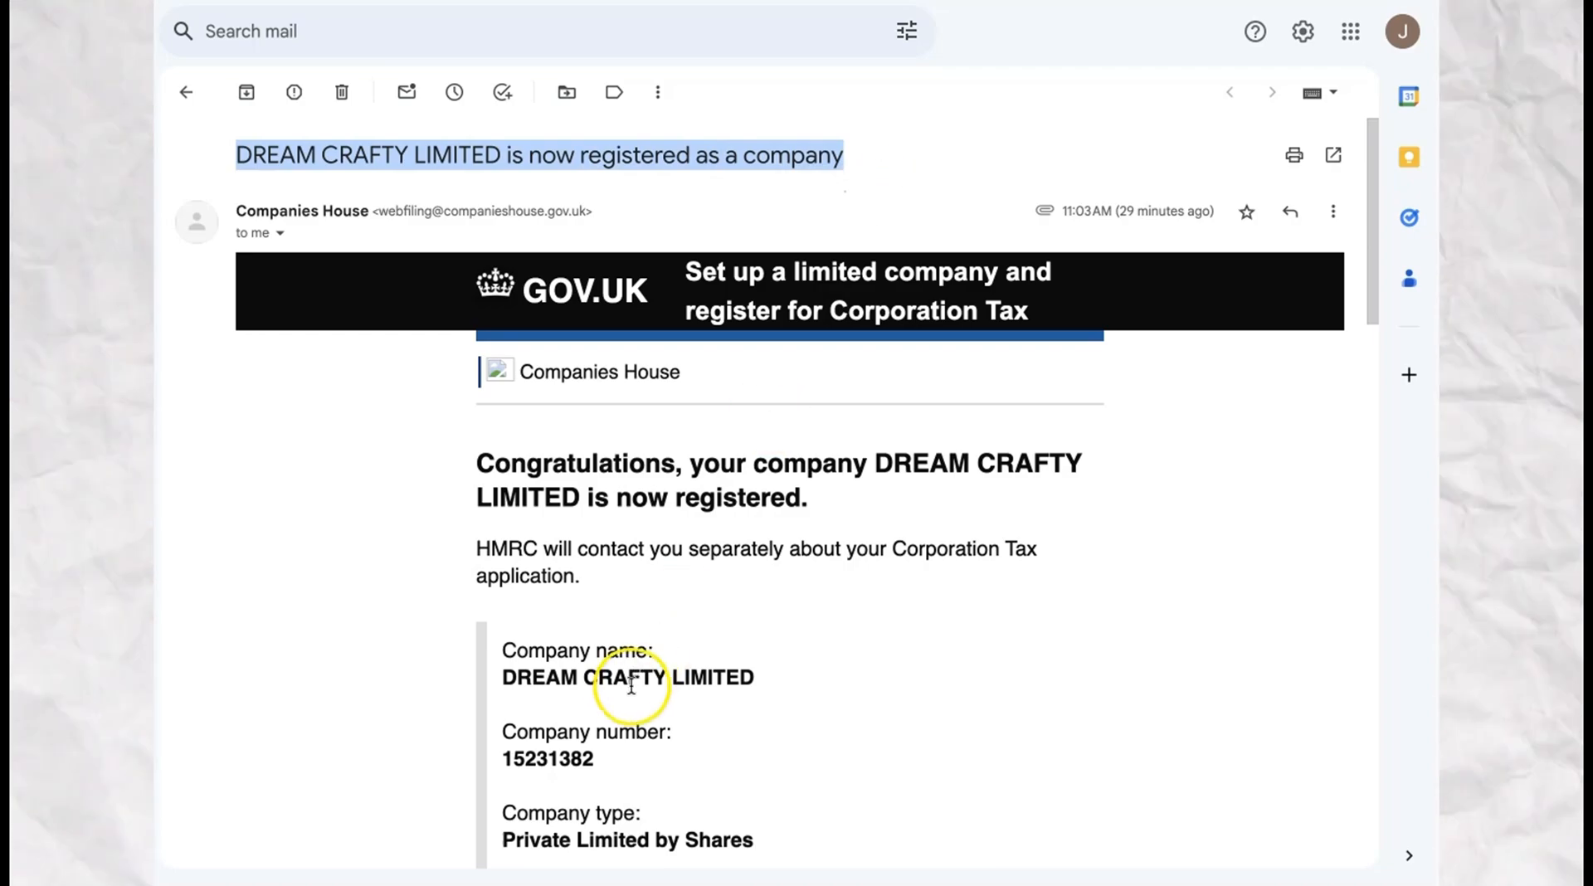
pyautogui.scroll(-2, 629, 690)
pyautogui.scroll(-1, 628, 691)
pyautogui.moveTo(504, 446); pyautogui.dragTo(757, 445)
pyautogui.moveTo(504, 527); pyautogui.dragTo(607, 529)
pyautogui.click(590, 594)
pyautogui.scroll(-15, 590, 587)
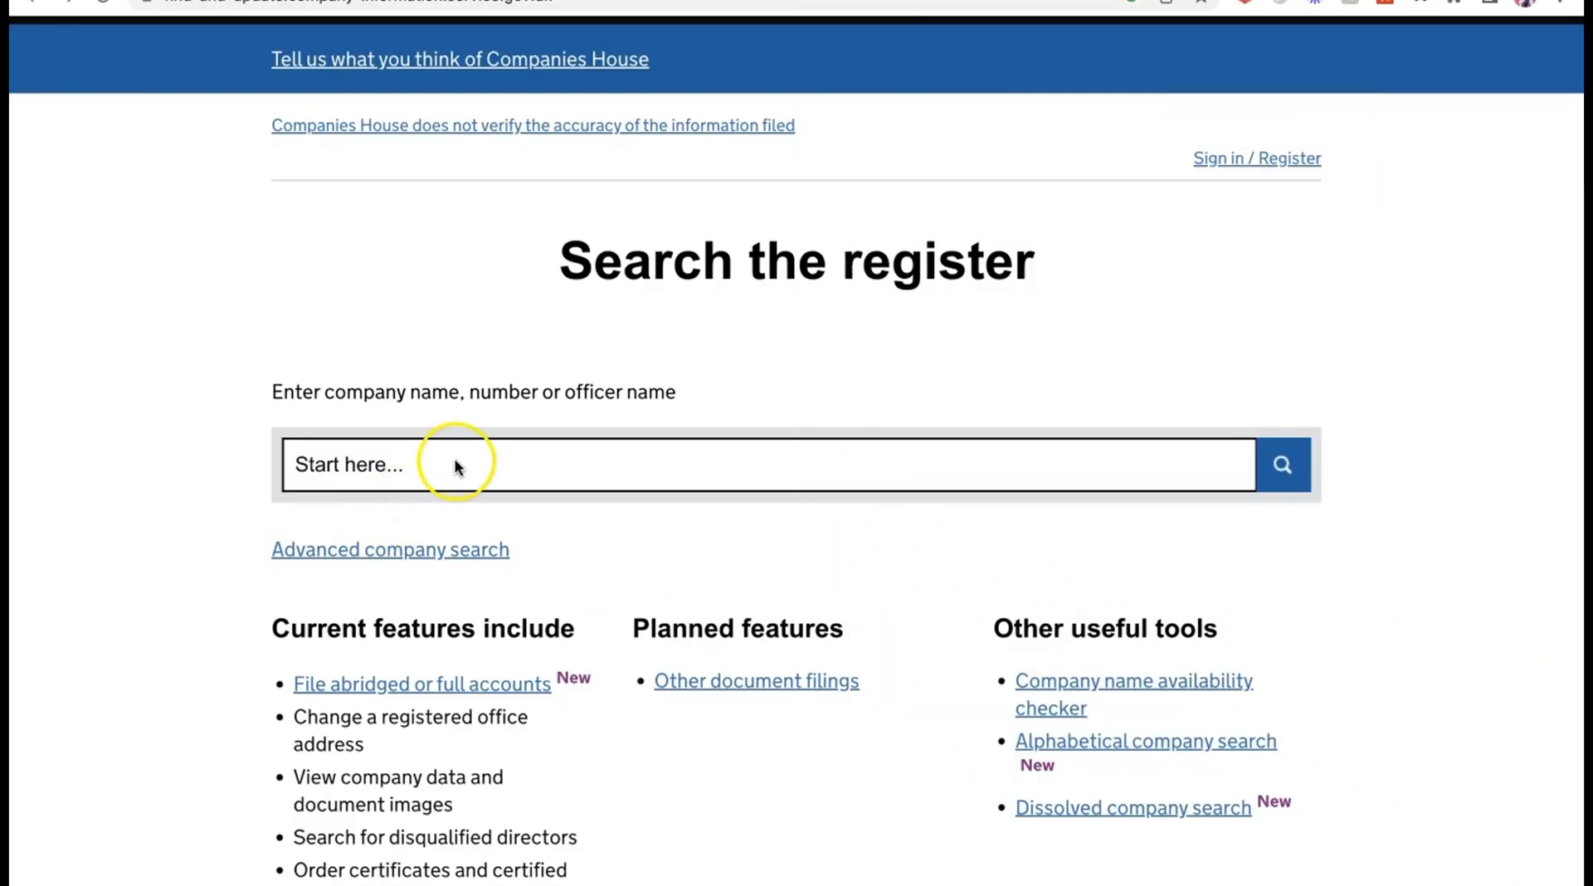
# Search the register for 'DREAM CRA' and open the DREAM CRAFTY LIMITED entry
pyautogui.click(455, 462)
pyautogui.write('DREAM')
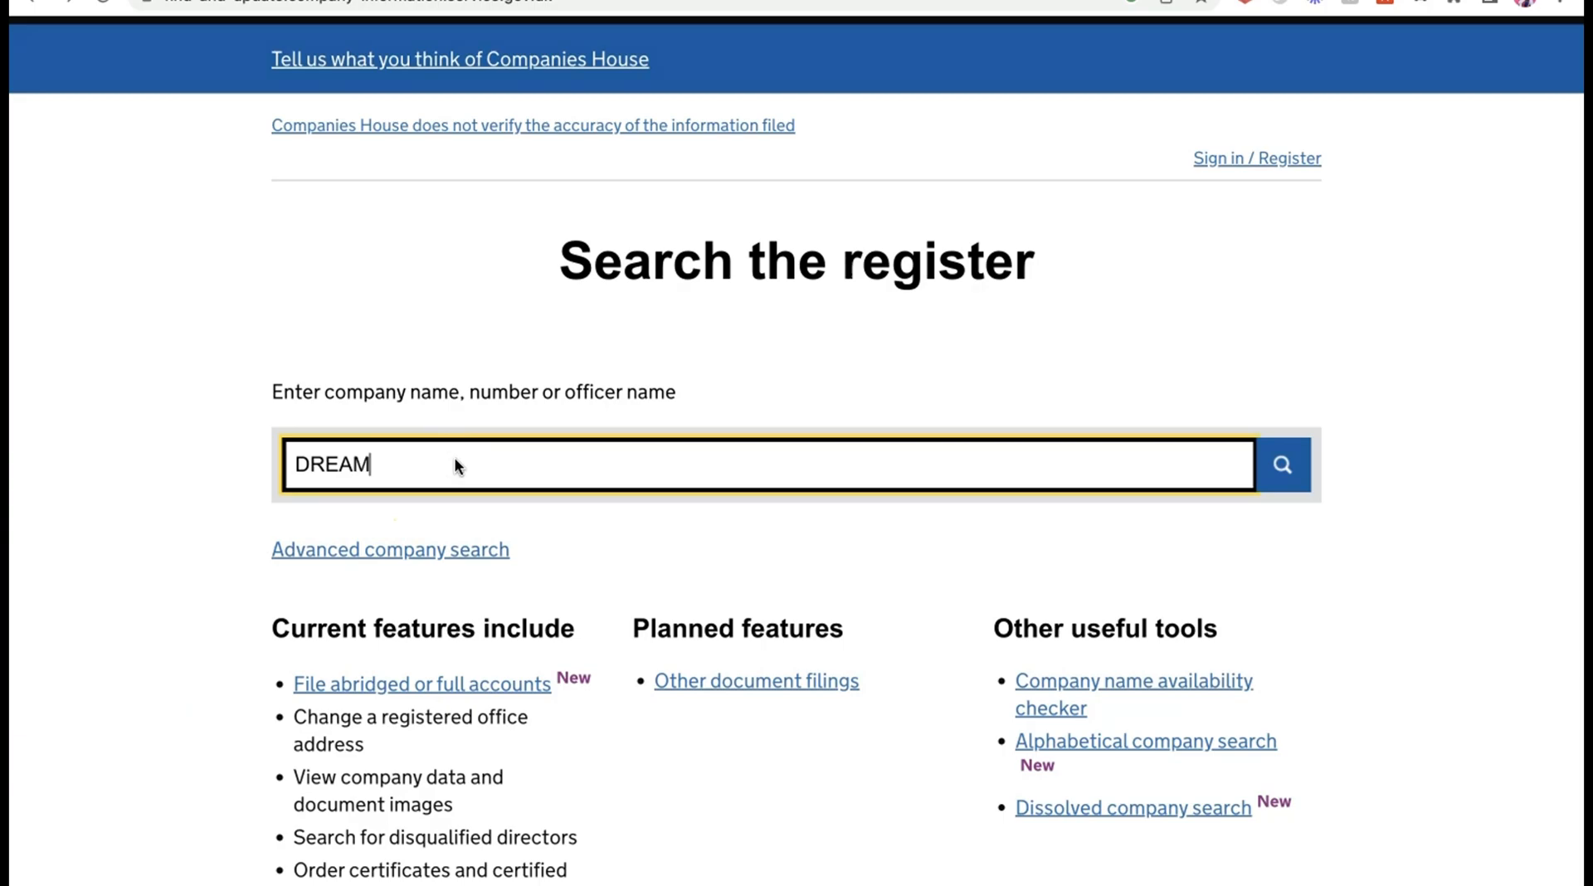
pyautogui.write(' CRAFTY')
pyautogui.press('Return')
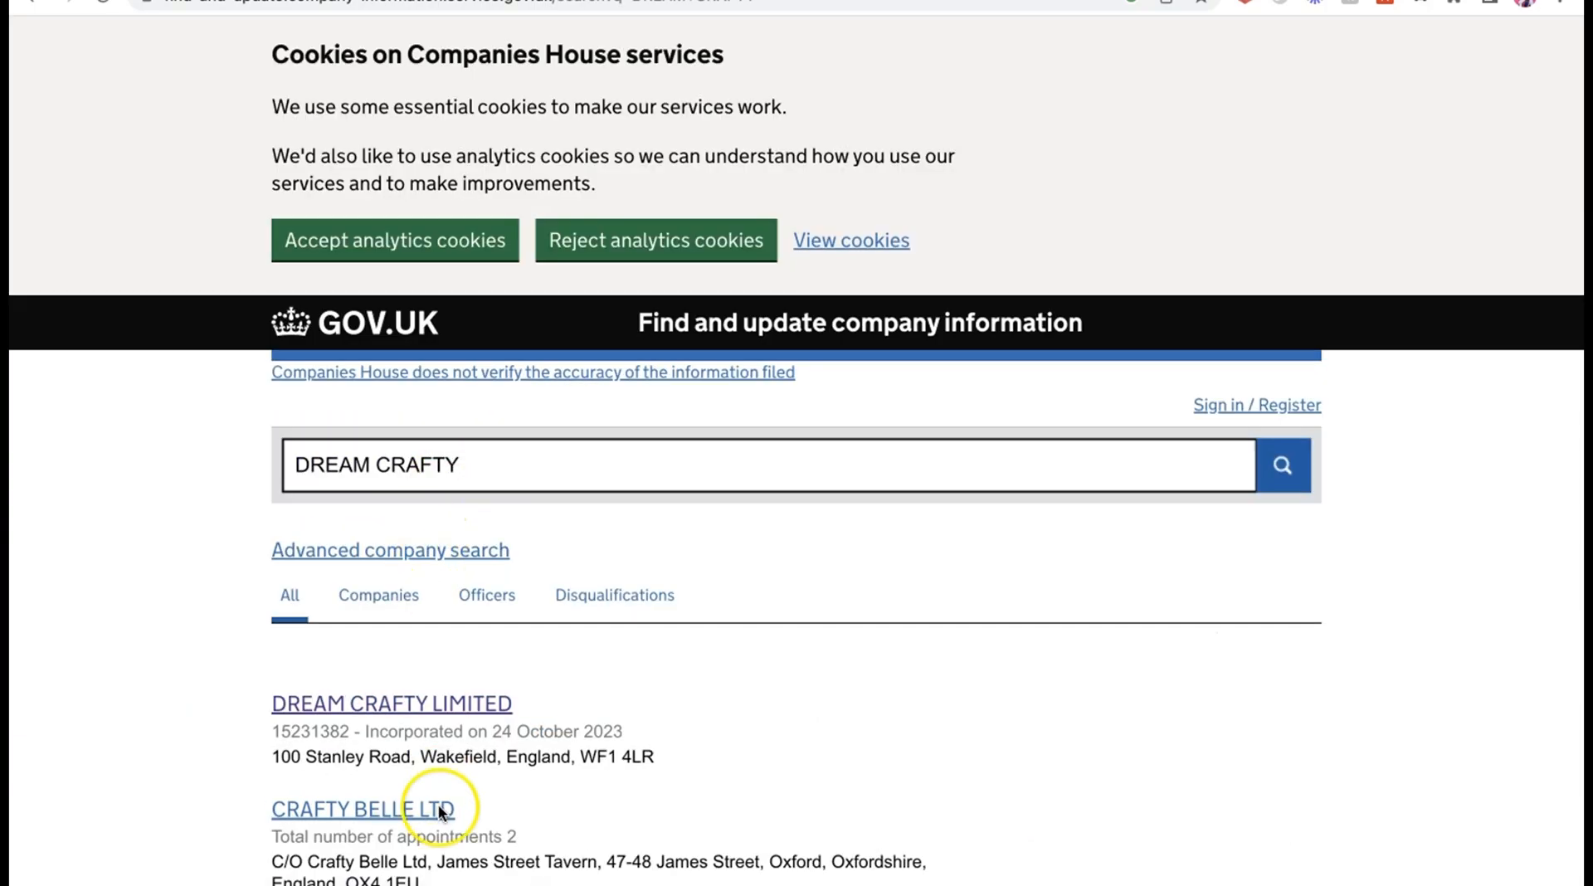
pyautogui.scroll(-2, 394, 704)
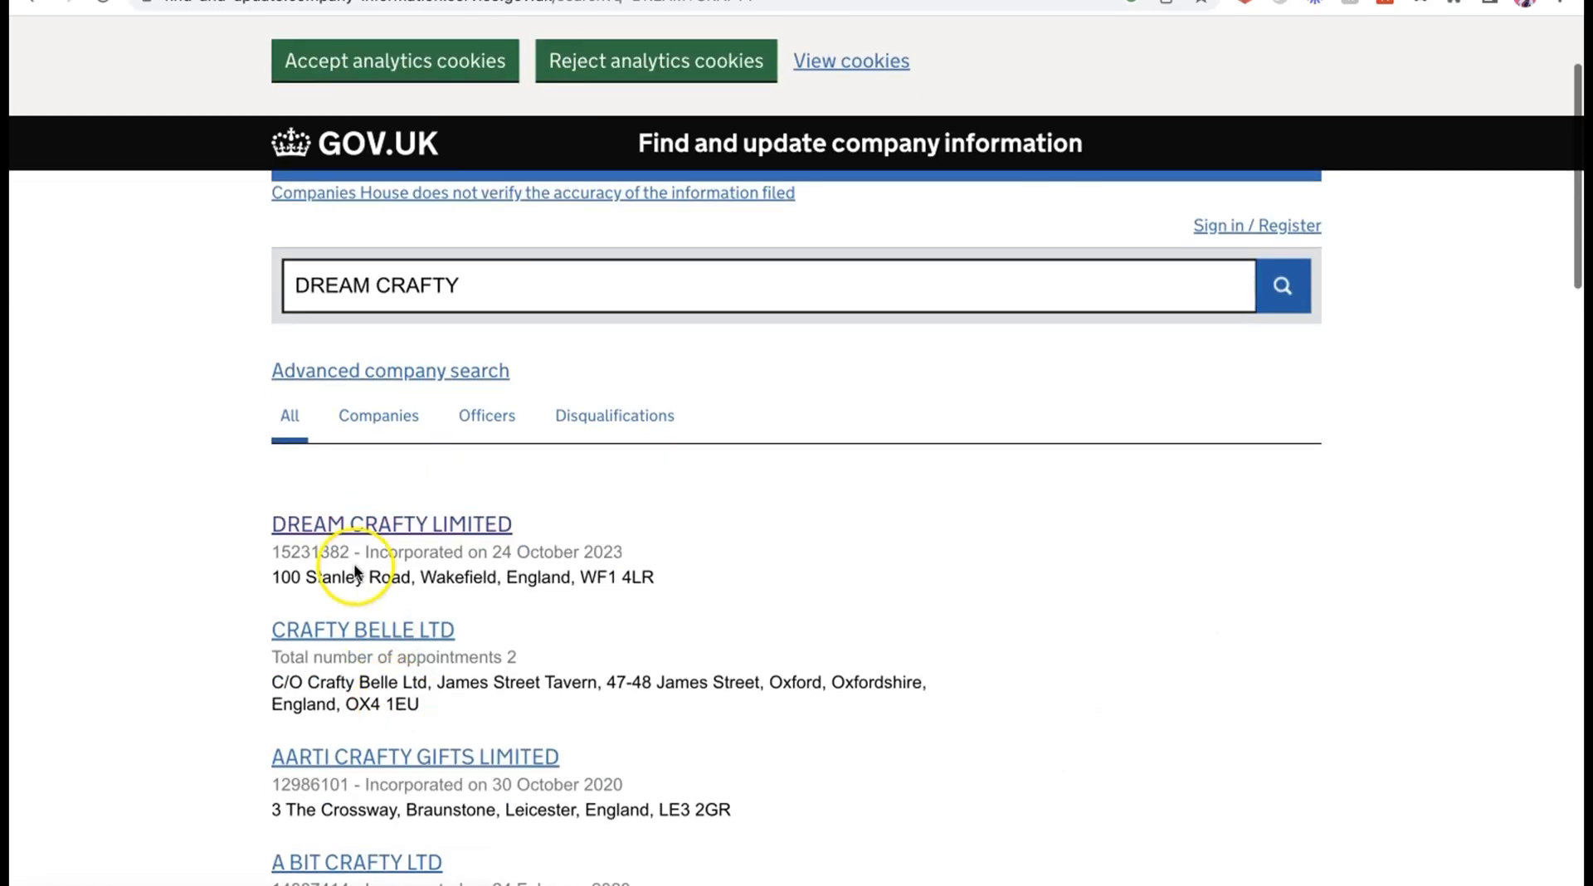
pyautogui.scroll(-13, 405, 597)
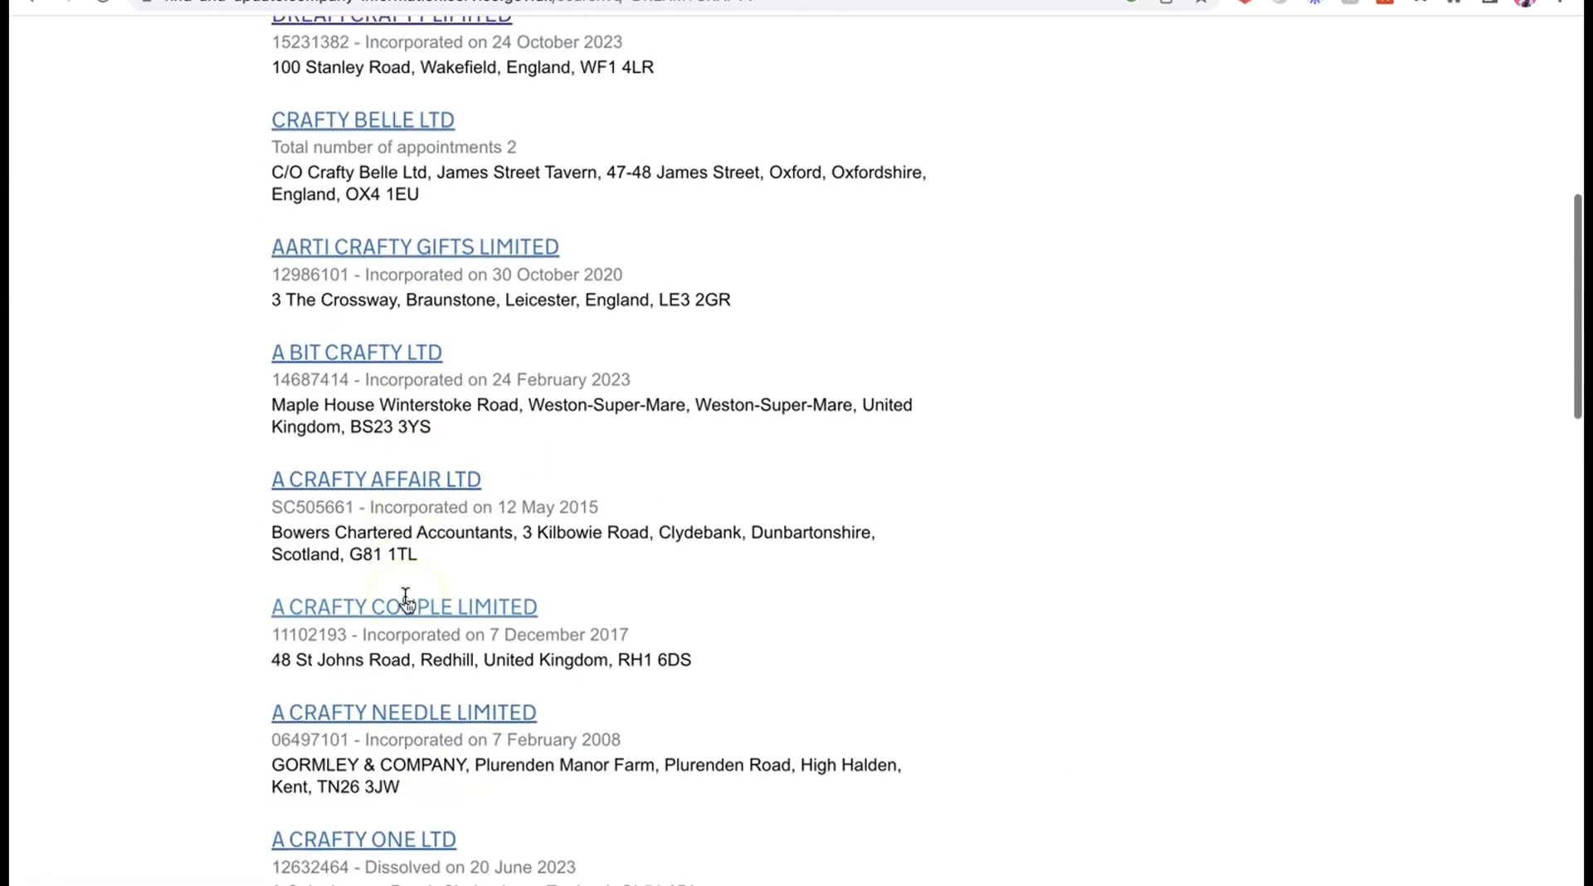
pyautogui.scroll(10, 405, 597)
pyautogui.scroll(2, 405, 596)
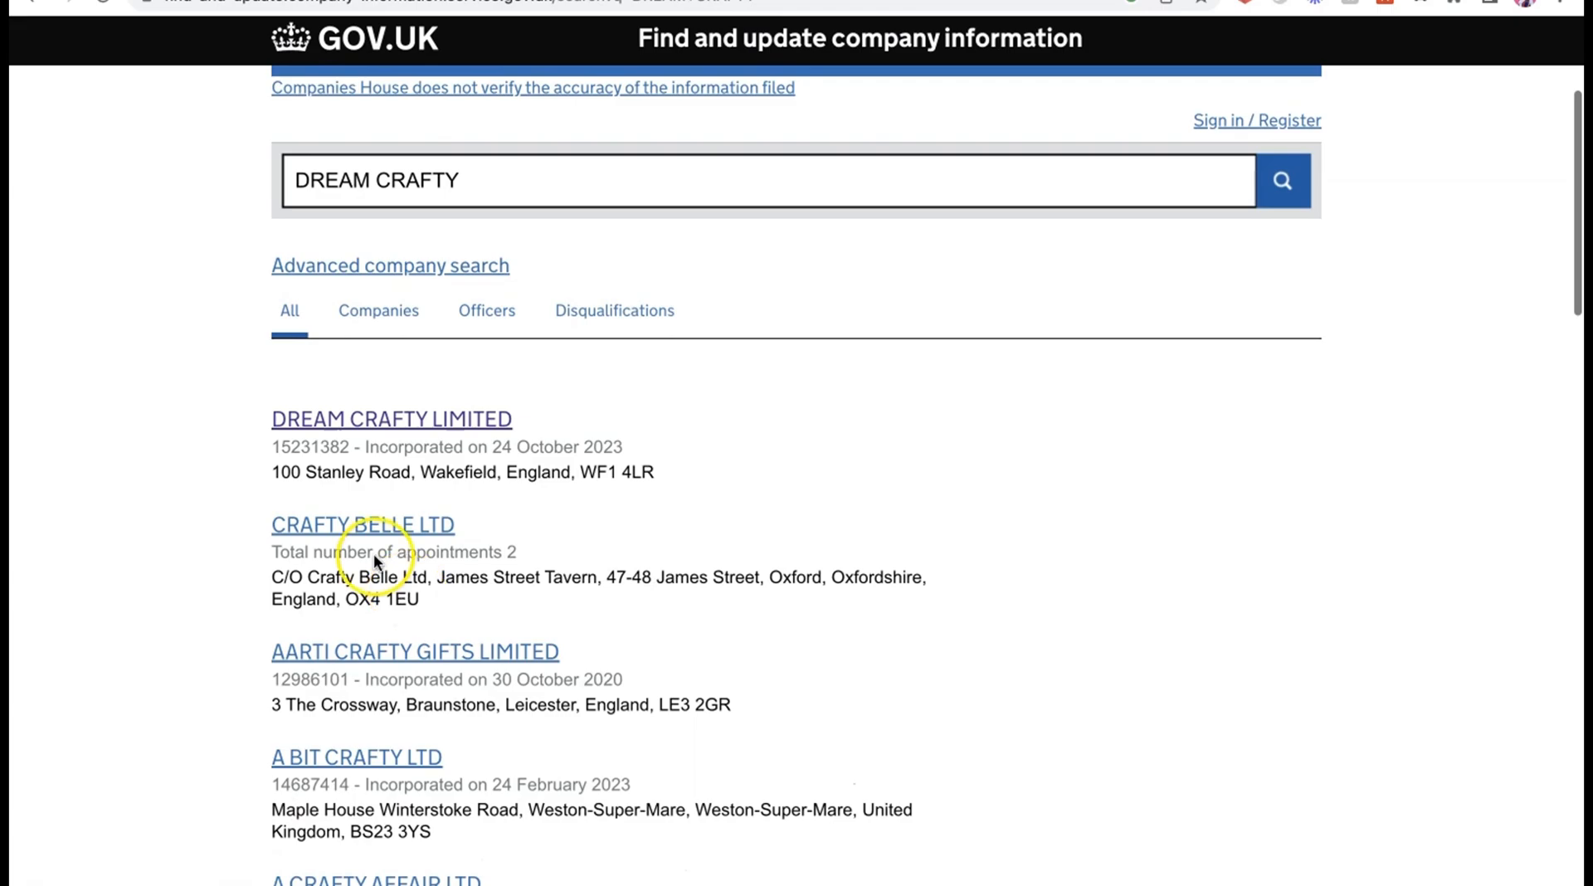
pyautogui.click(365, 419)
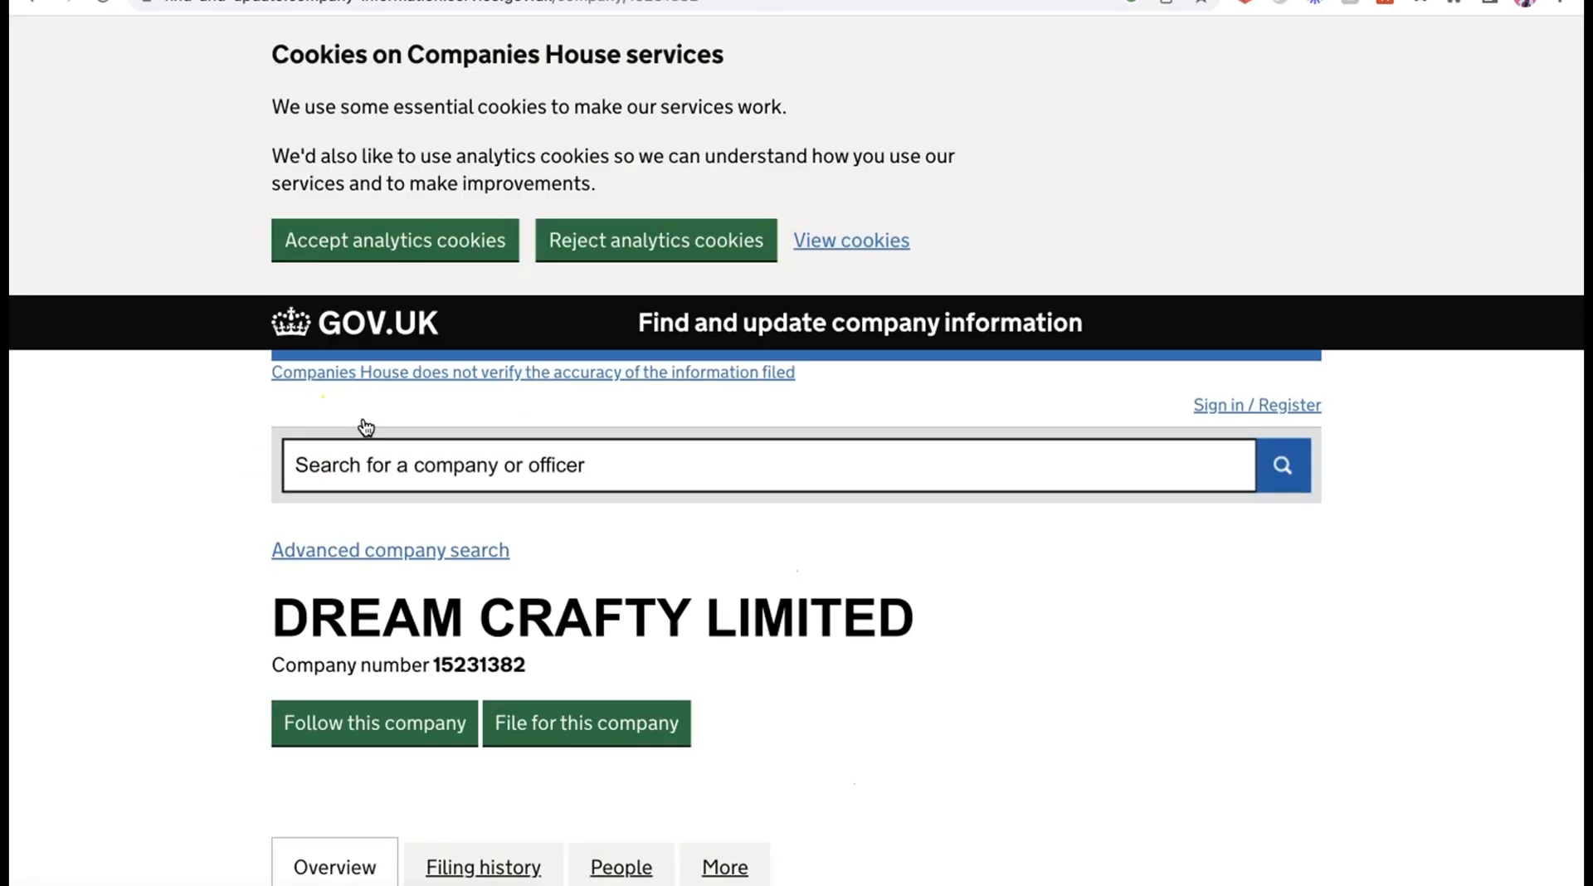
# Check the company's officers on the People tab, then return to the Overview
pyautogui.scroll(-1, 356, 580)
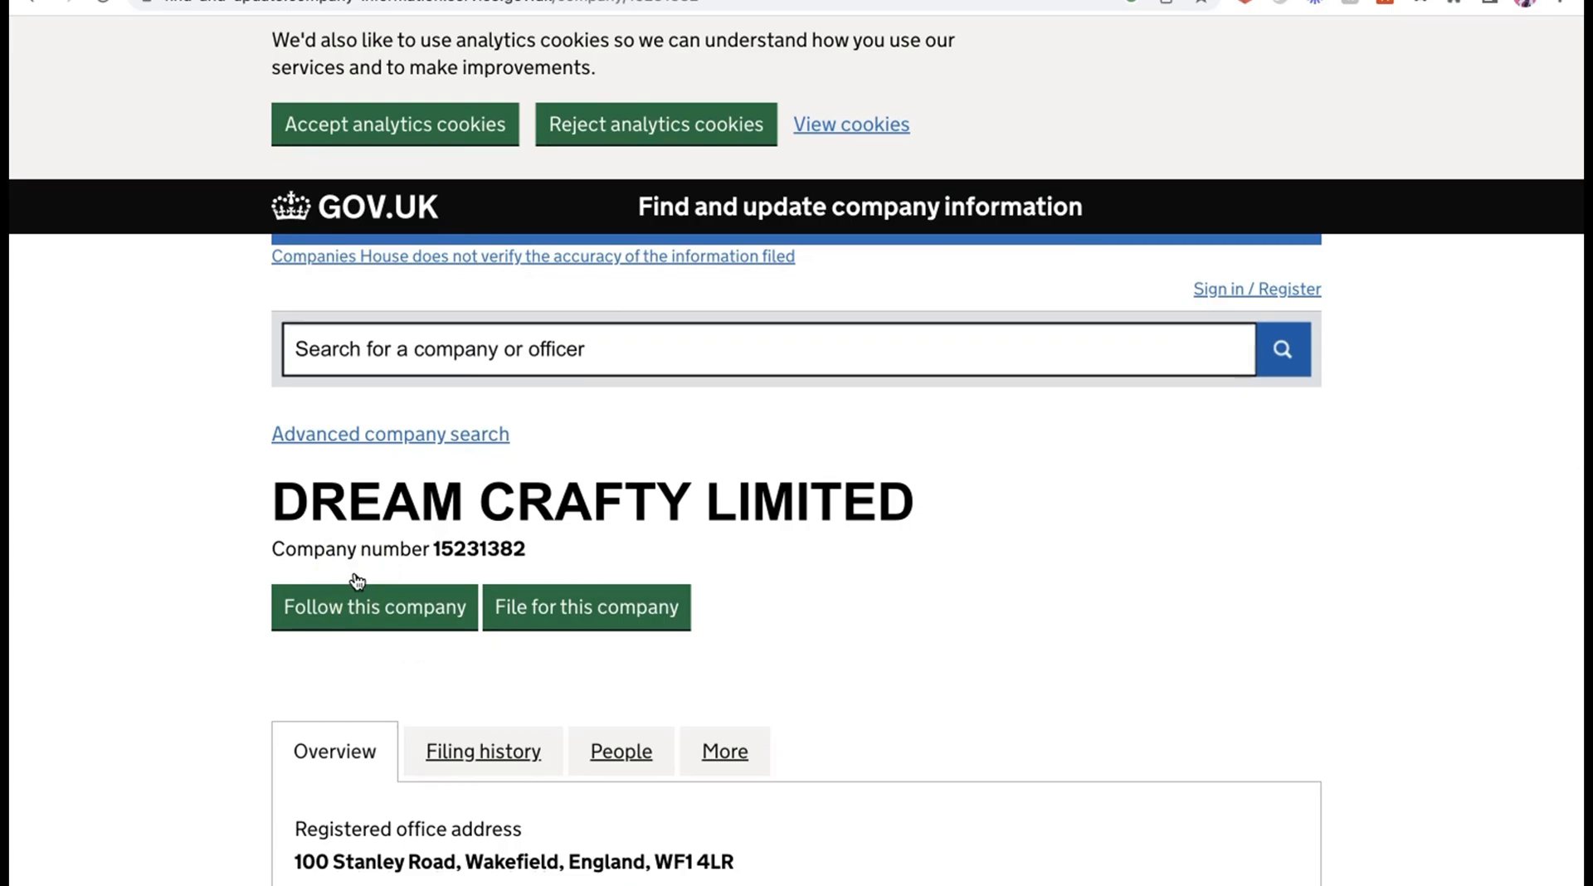
pyautogui.scroll(-5, 402, 631)
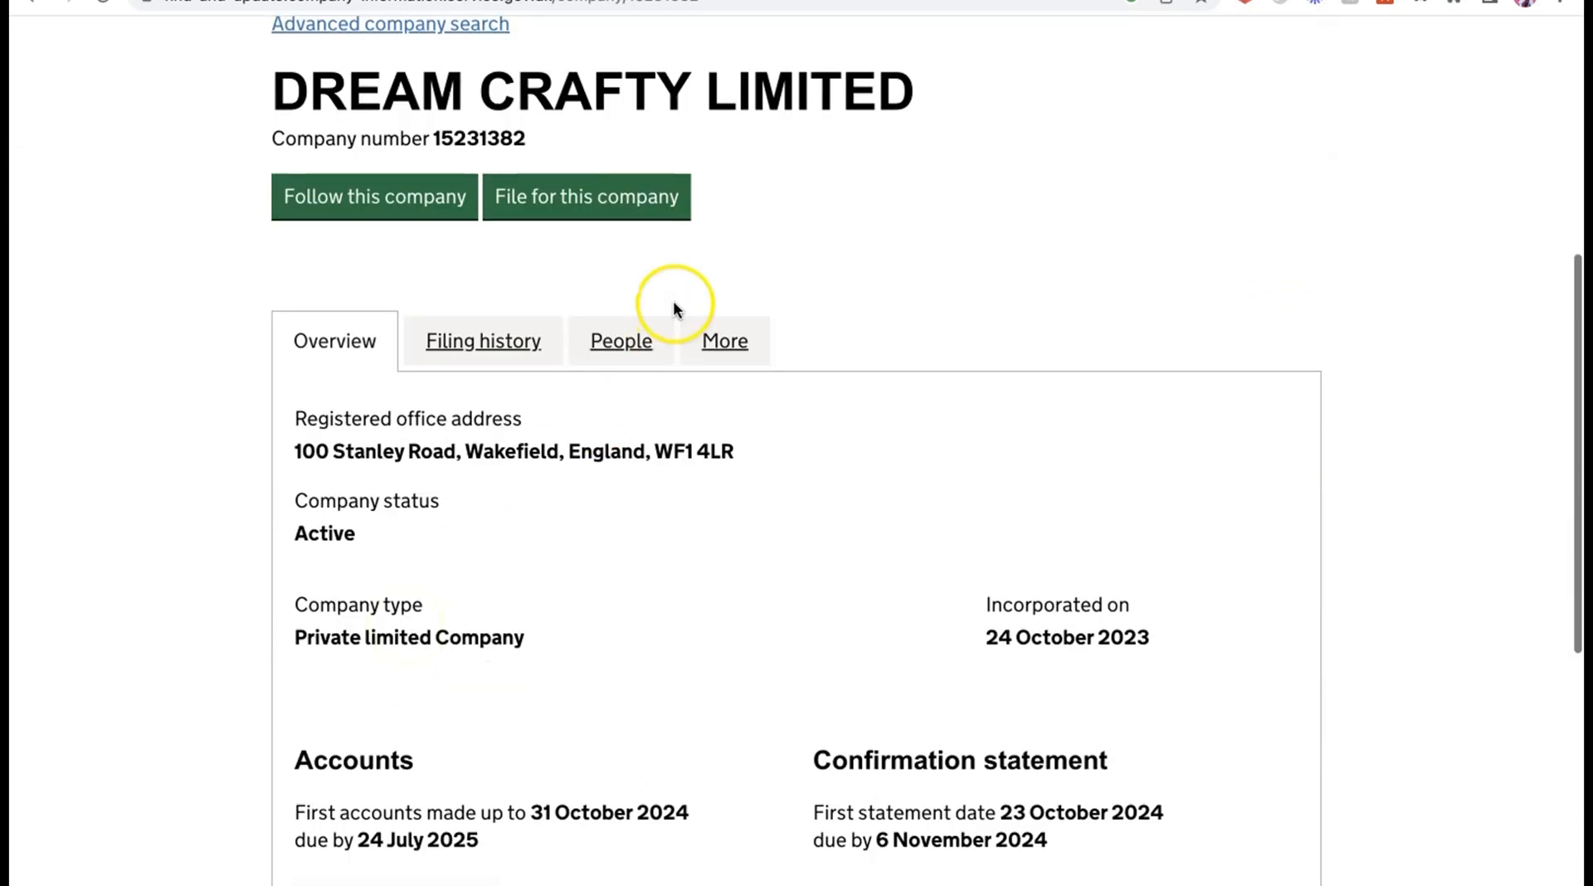
pyautogui.click(635, 347)
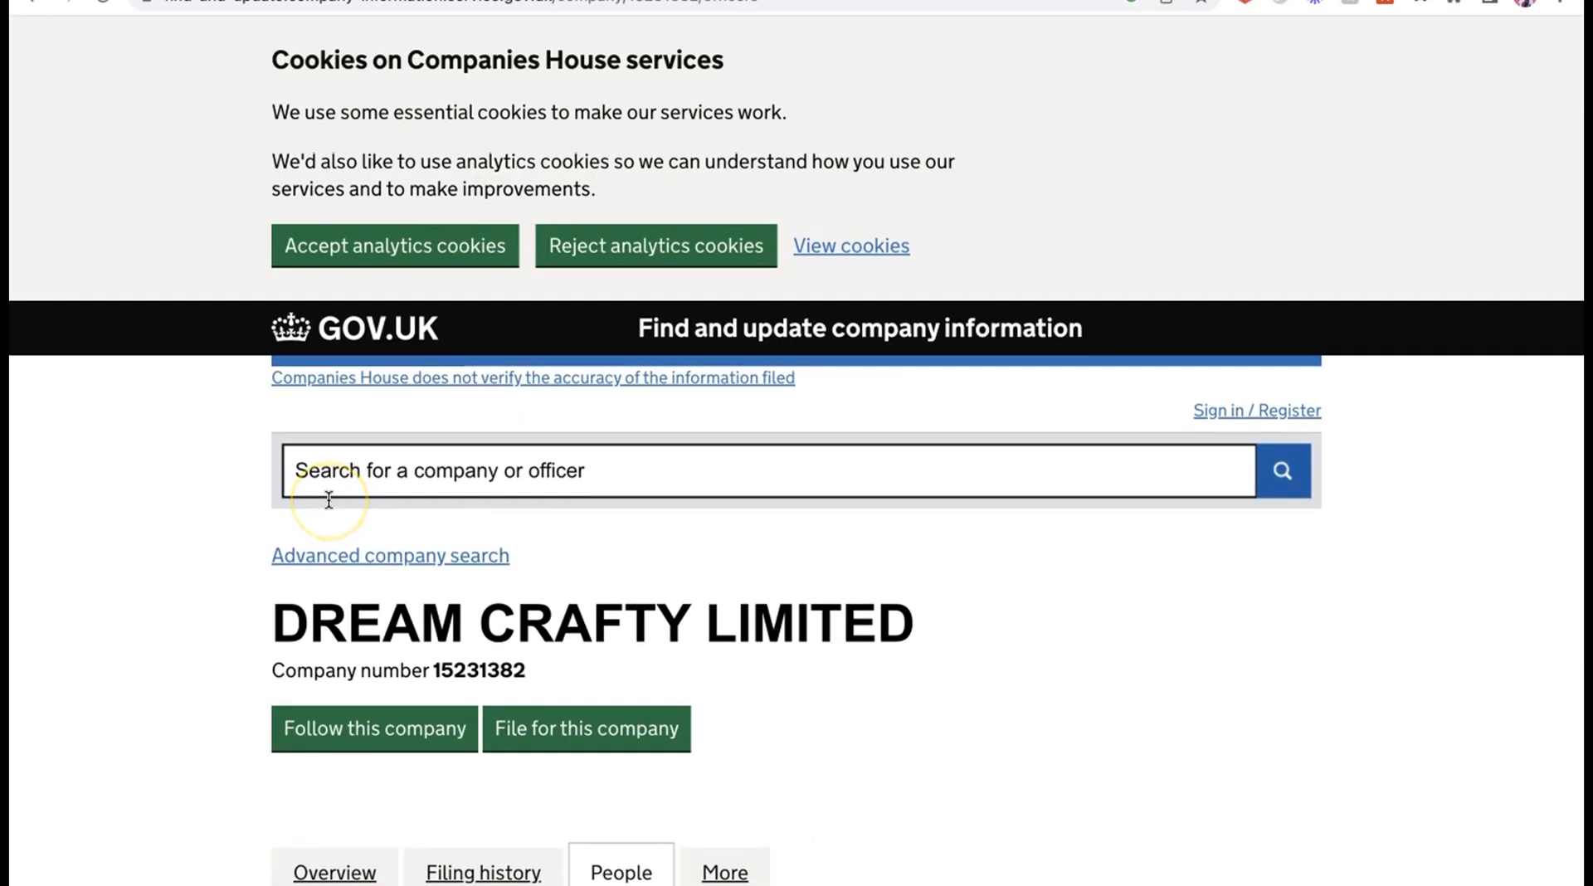
pyautogui.scroll(-4, 329, 499)
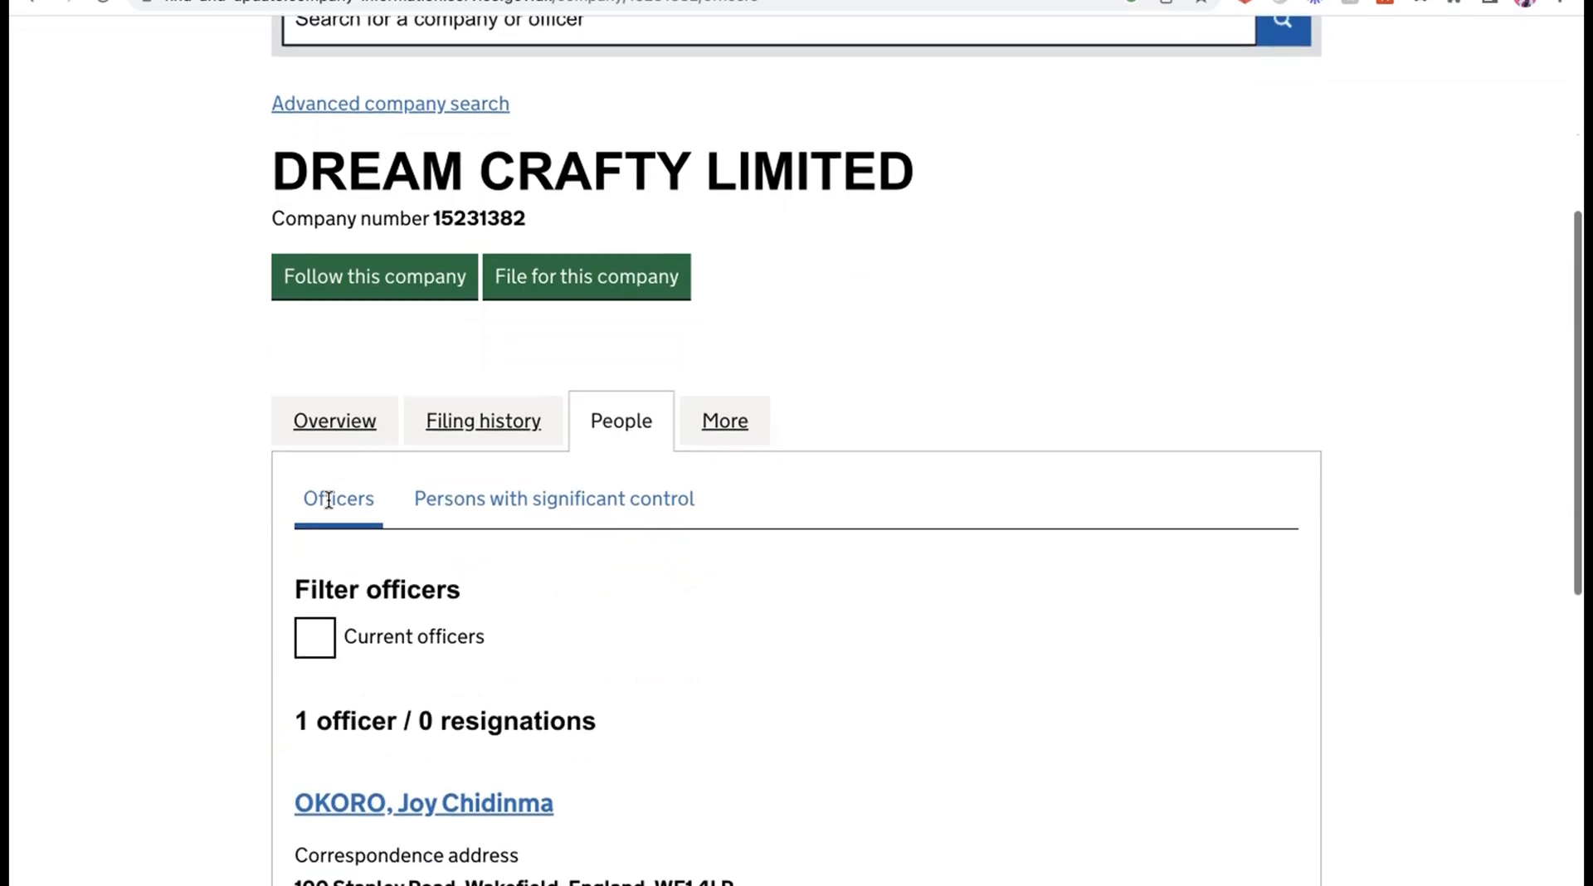
pyautogui.hotkey('alt', 'Left')
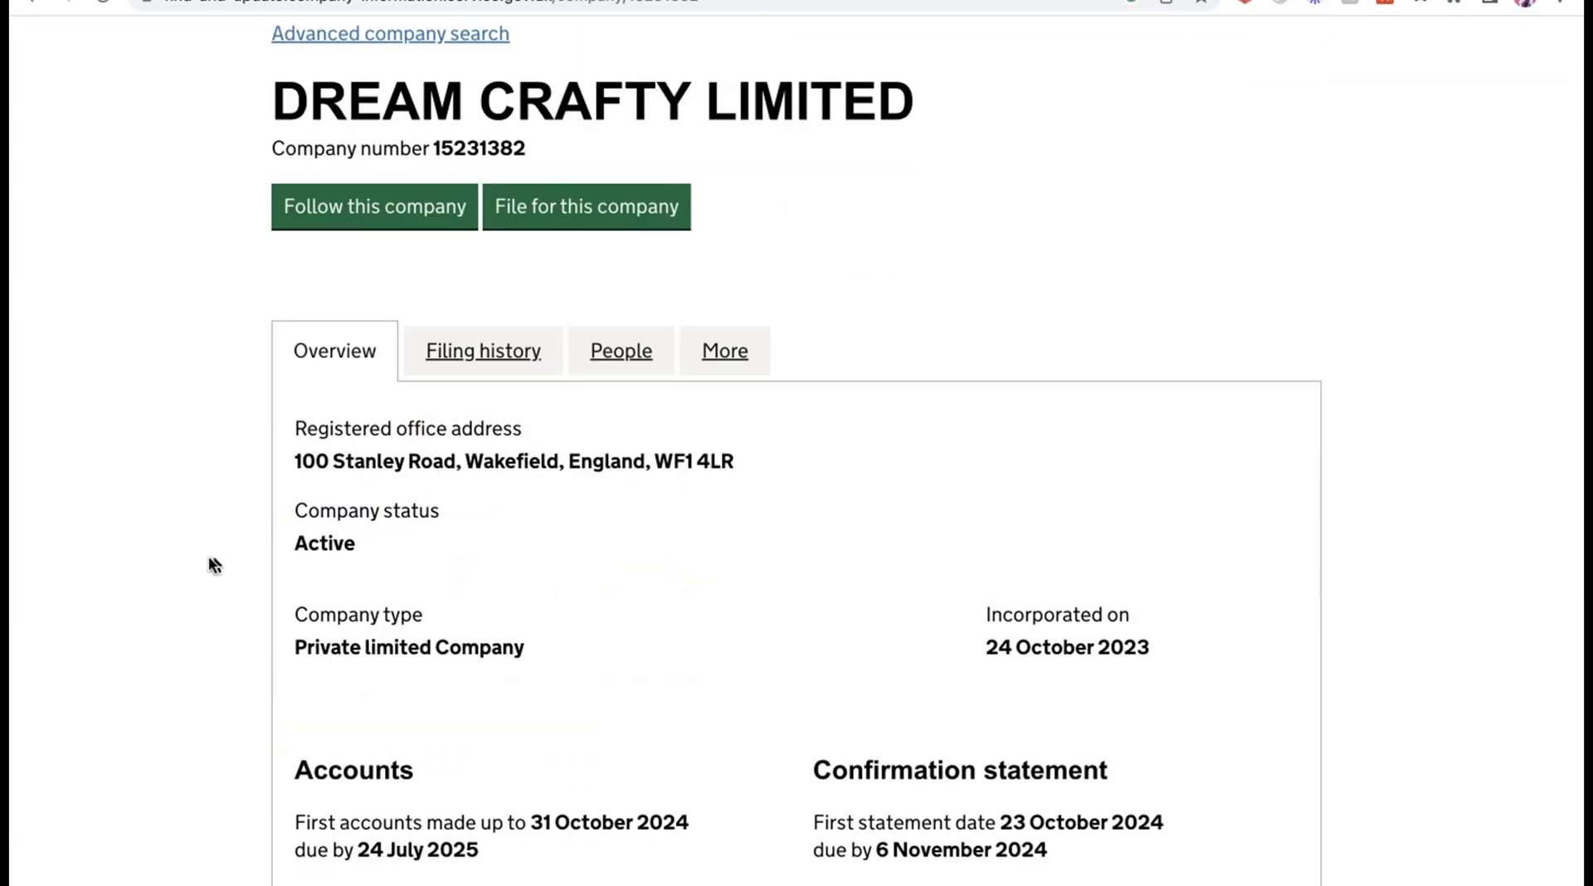